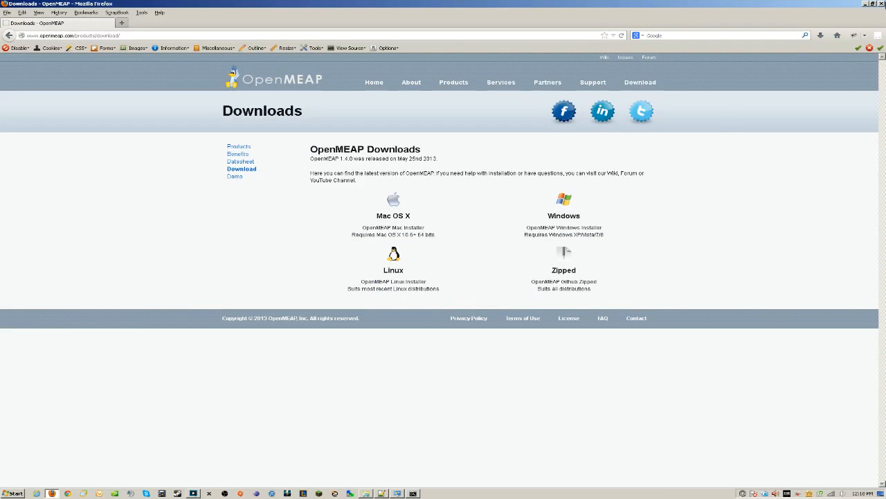
Close the Firefox downloads page and open C:\OpenMEAP beside the quickstart.txt notes
left_click(882, 3)
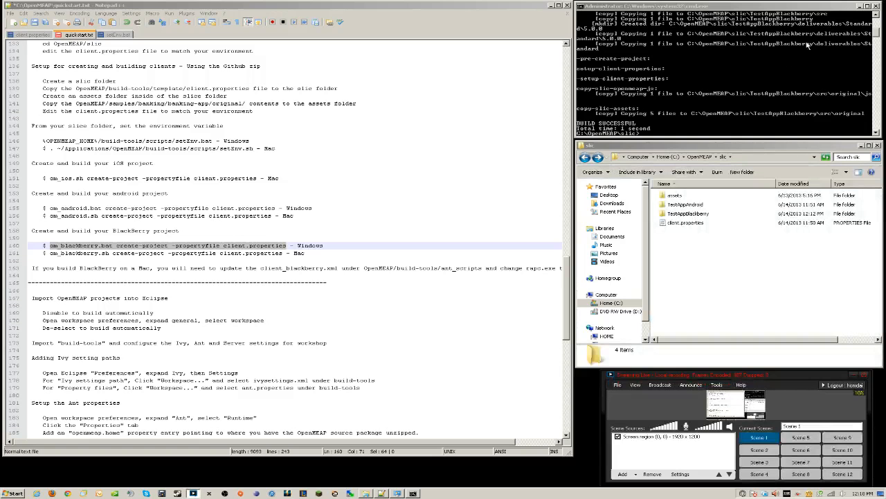
left_click(610, 302)
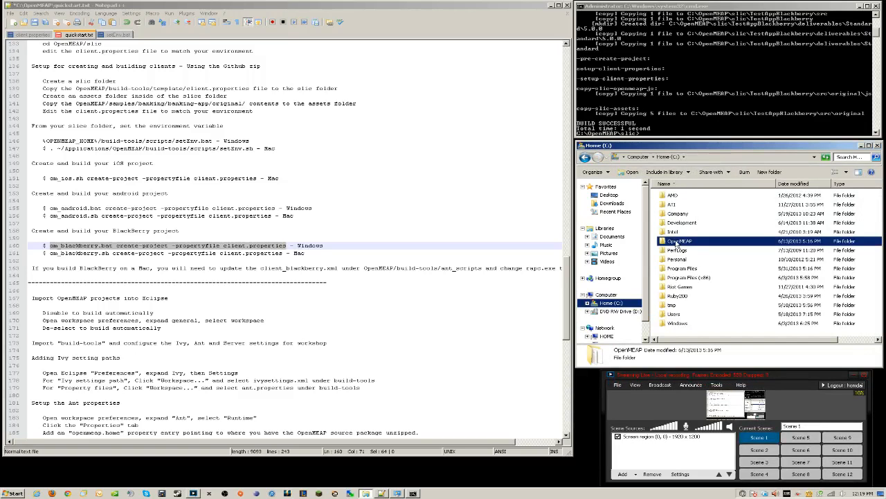
left_click(333, 224)
scroll(333, 224, "up", 13)
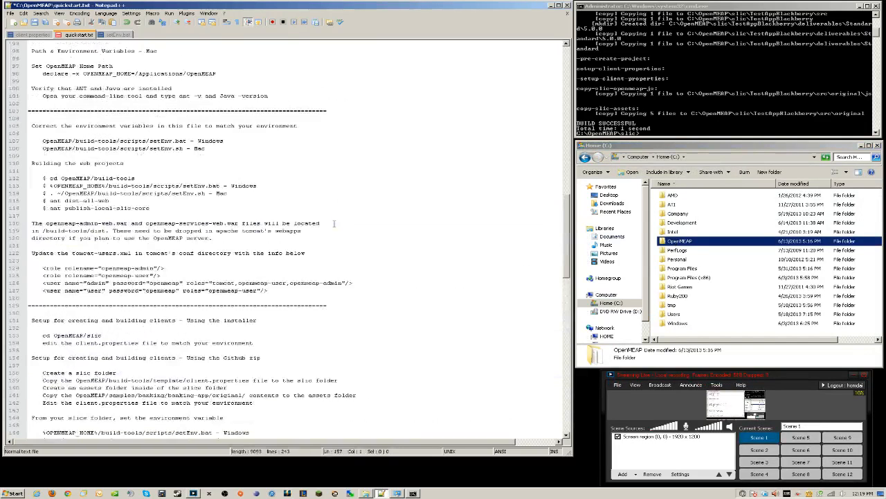
left_click_drag(567, 240, 562, 92)
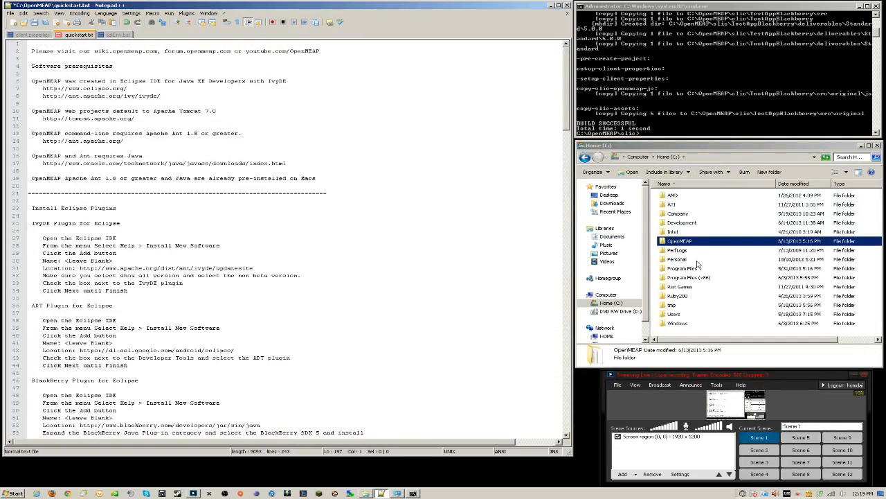
double_click(669, 244)
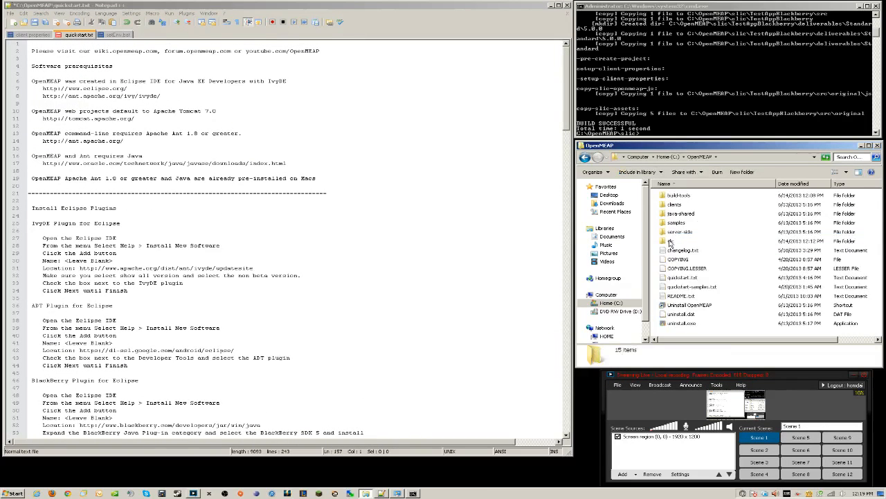
Confirm Ant 1.8.1 and Java 1.7.0_21 are installed with ant -v and java -version
left_click(297, 183)
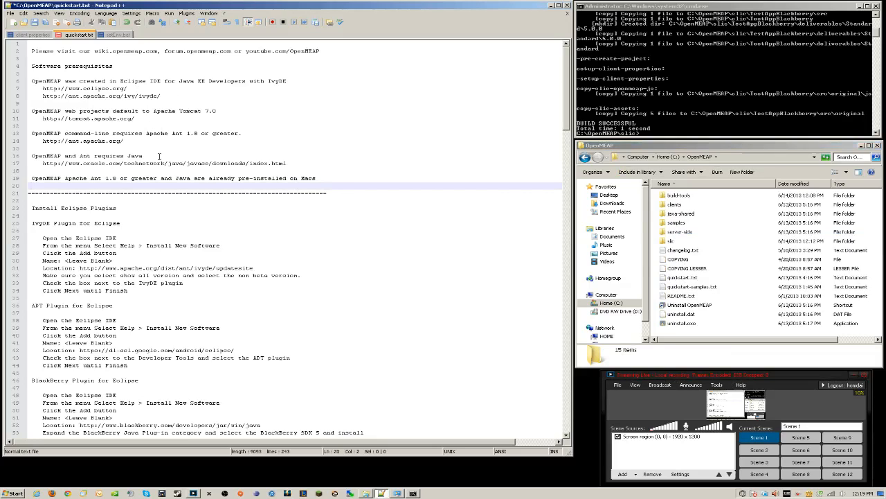
left_click(686, 130)
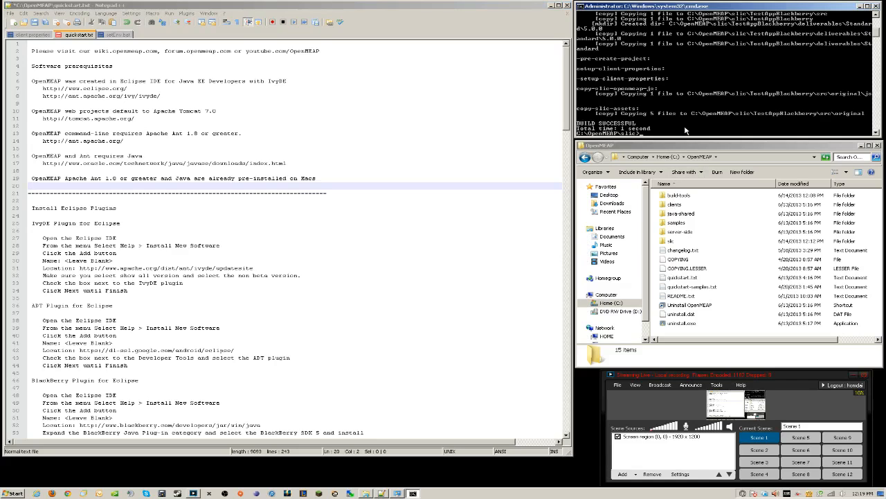
key("Return")
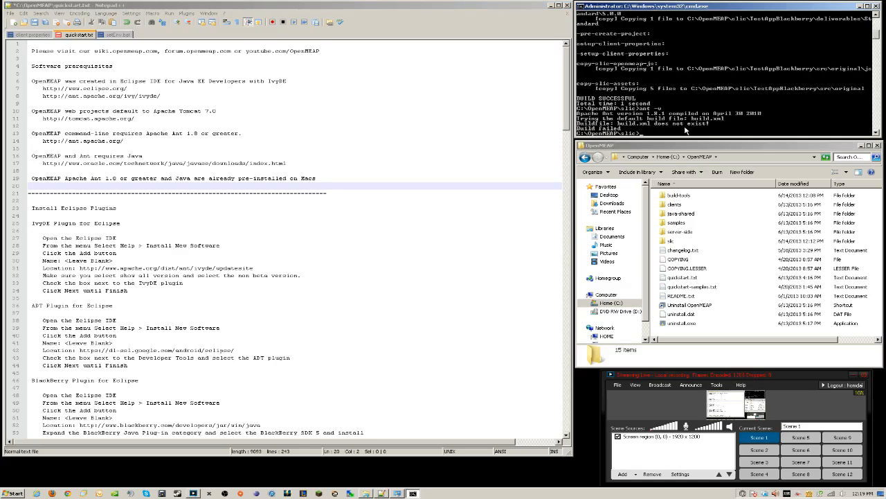
type("java")
key("Return")
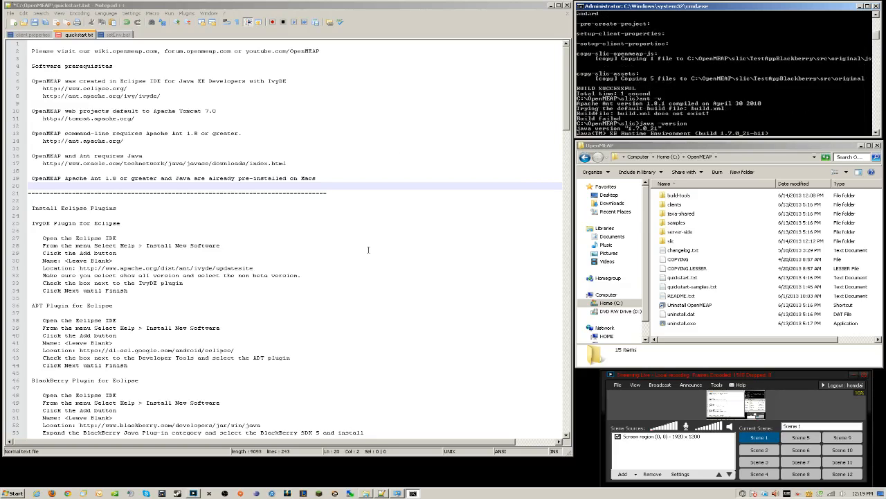
Scroll the quickstart notes down to the Eclipse plugins section
left_click(395, 252)
scroll(369, 250, "down", 2)
scroll(369, 250, "down", 4)
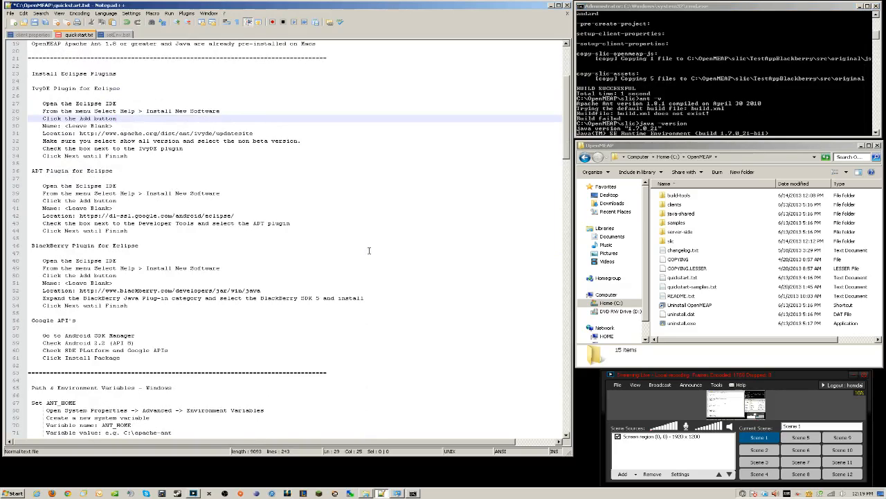
Launch Eclipse with the default workspace and place it beside the notes
left_click(256, 492)
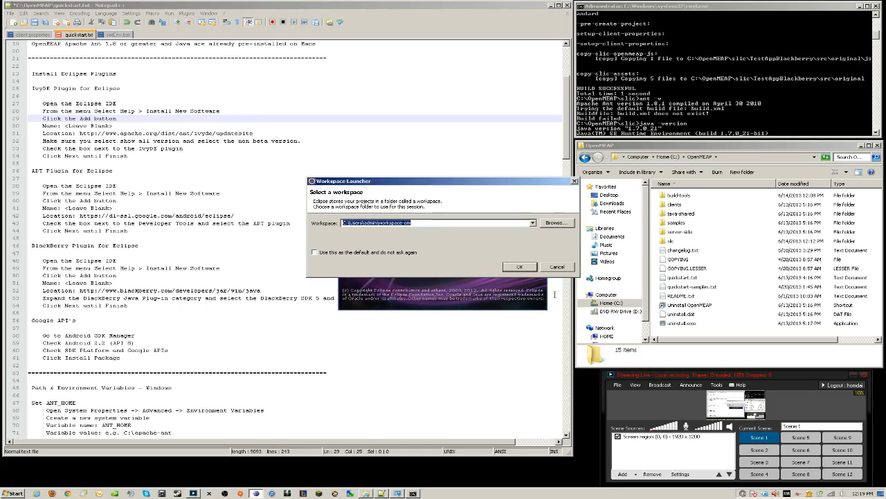
left_click(529, 269)
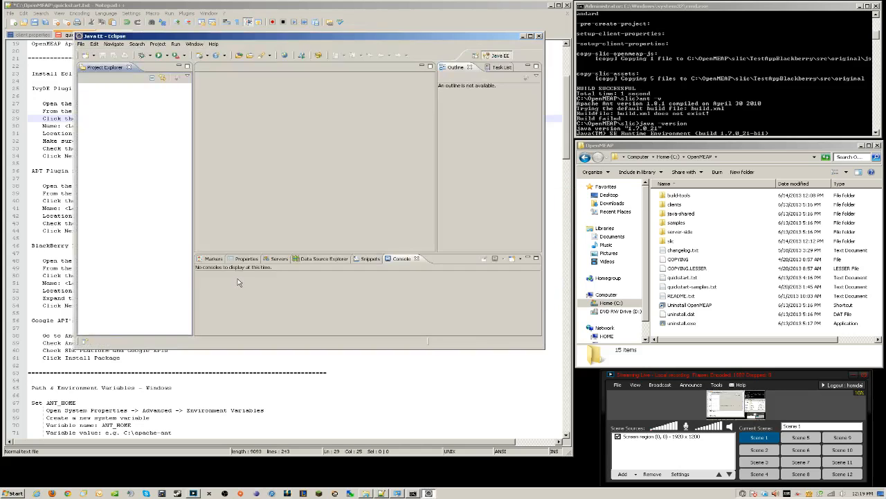
left_click(62, 342)
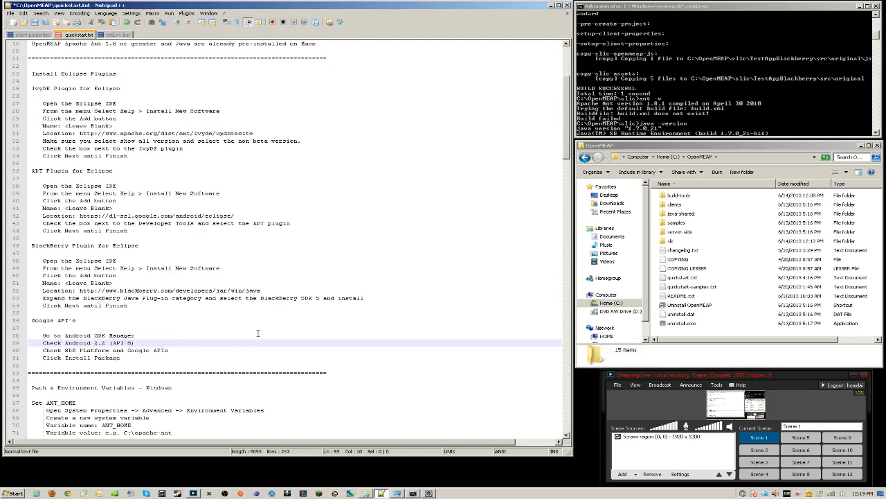
scroll(258, 333, "down", 11)
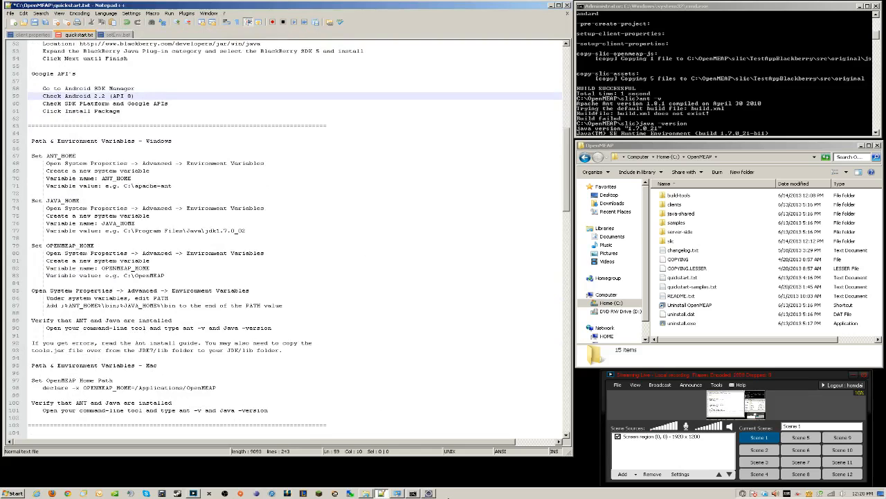
left_click(429, 494)
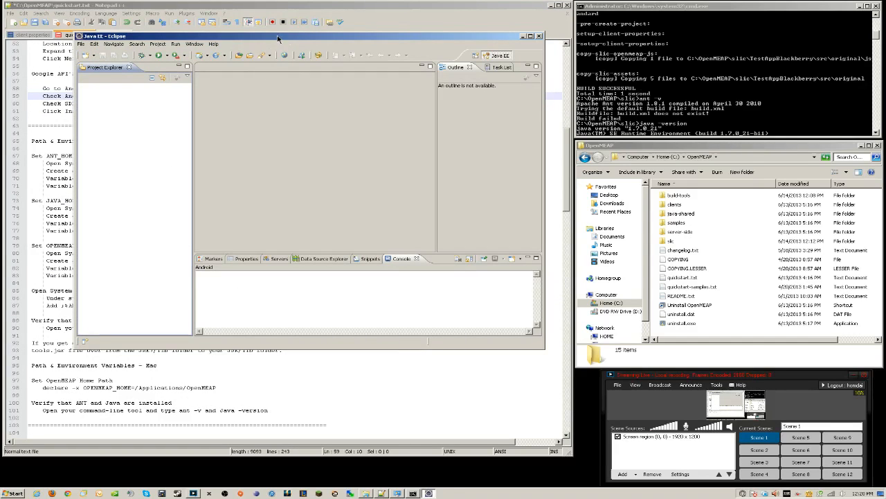
left_click_drag(278, 38, 482, 86)
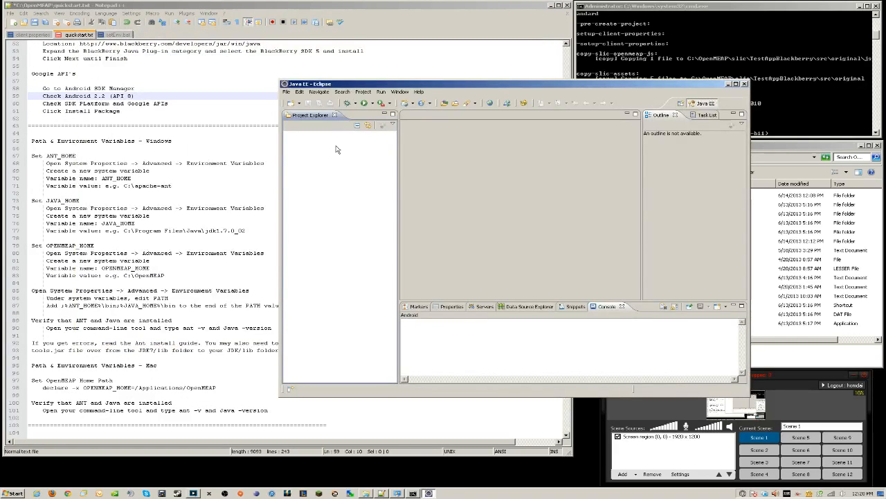
Verify Android tools, Apache IvyDE and BlackBerry Java SDK are already installed, then minimize Eclipse
left_click(418, 93)
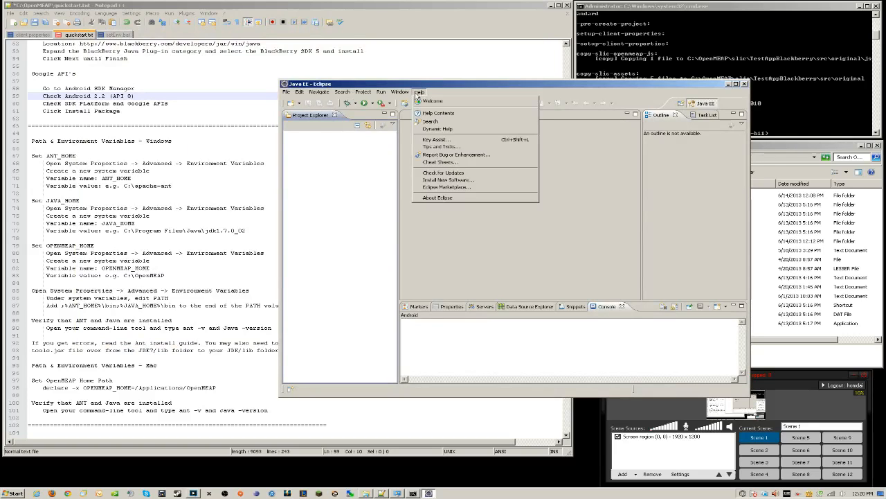
left_click(456, 181)
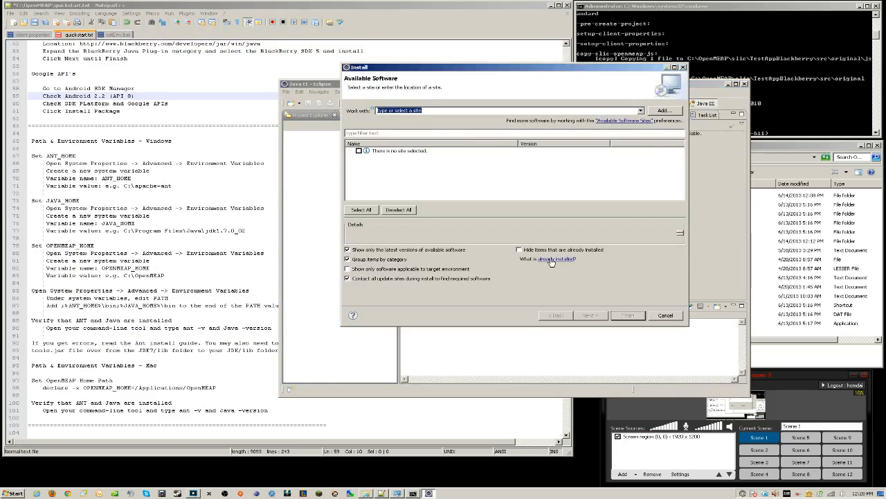
left_click(552, 261)
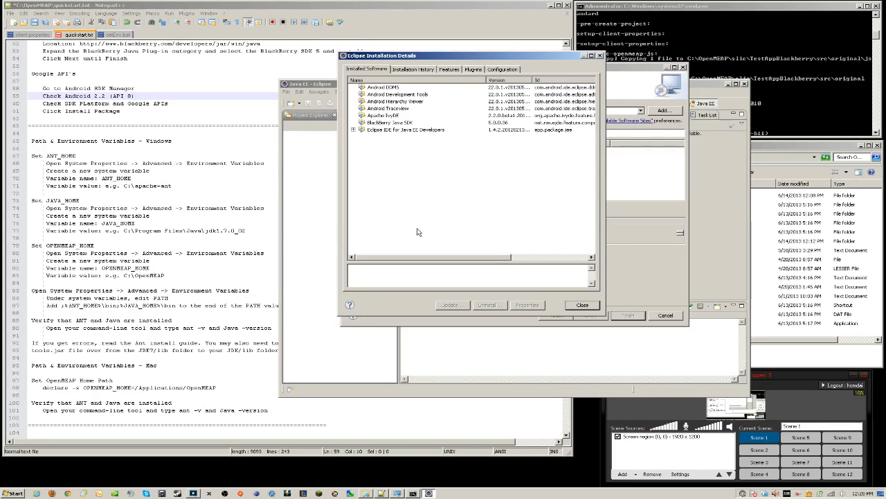
left_click(590, 304)
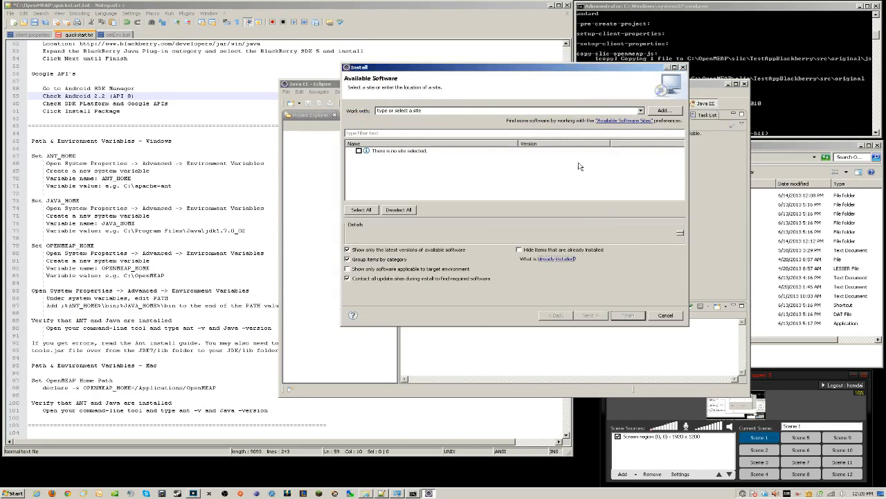
left_click(676, 315)
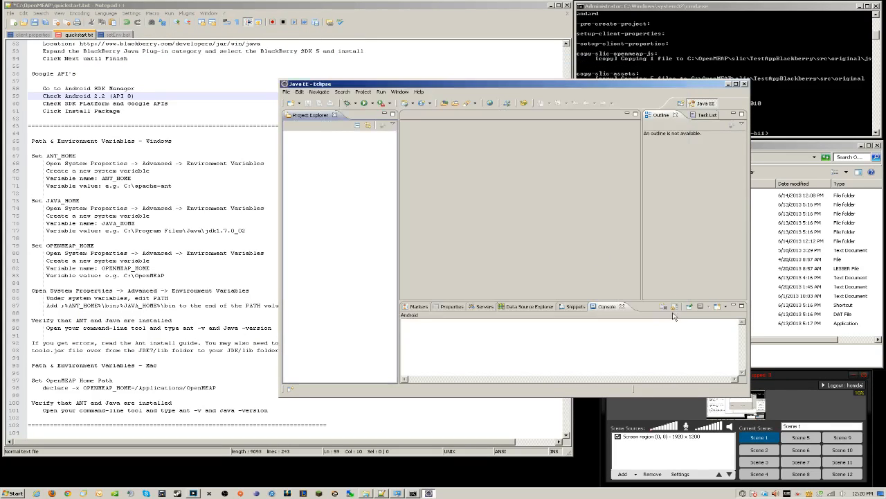
left_click(728, 84)
left_click(235, 180)
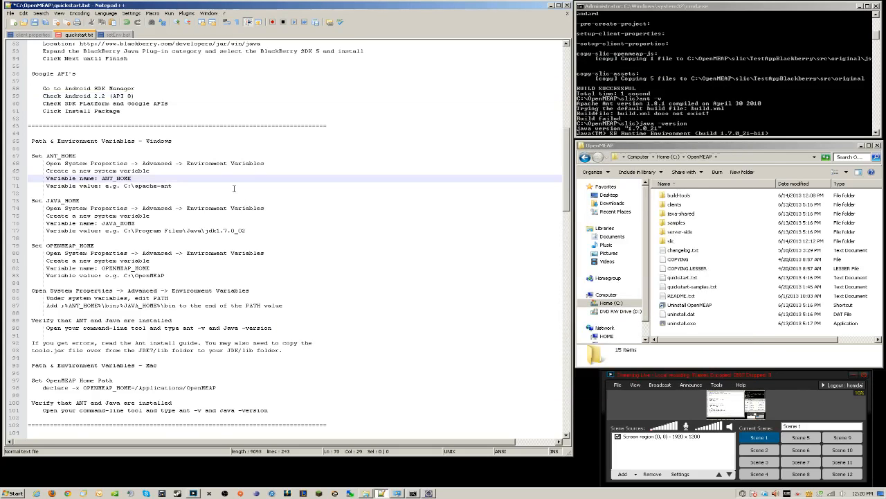
Open Environment Variables through the System window's advanced system settings
scroll(234, 188, "down", 1)
left_click_drag(185, 8, 365, 11)
left_click(156, 147)
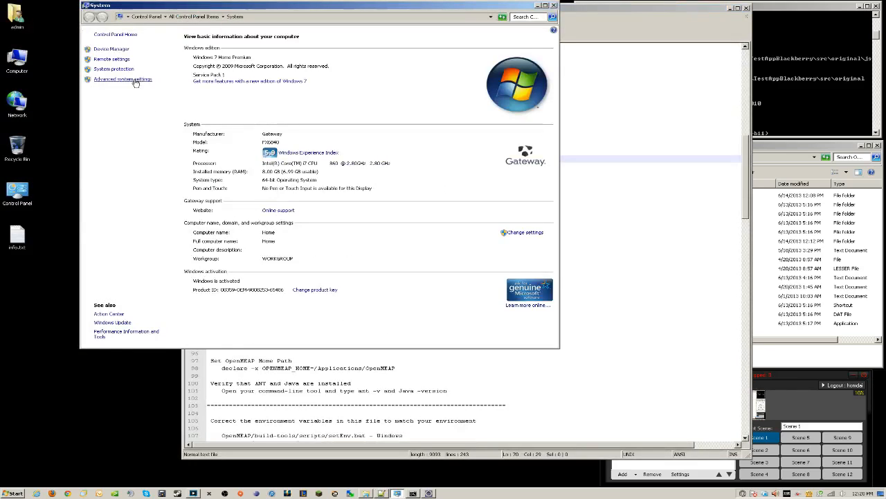
left_click_drag(163, 6, 108, 29)
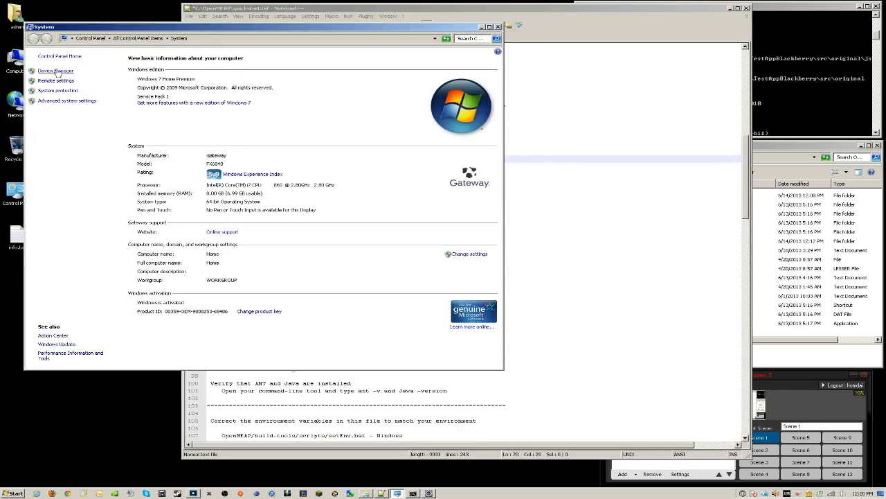
left_click(75, 104)
left_click(149, 169)
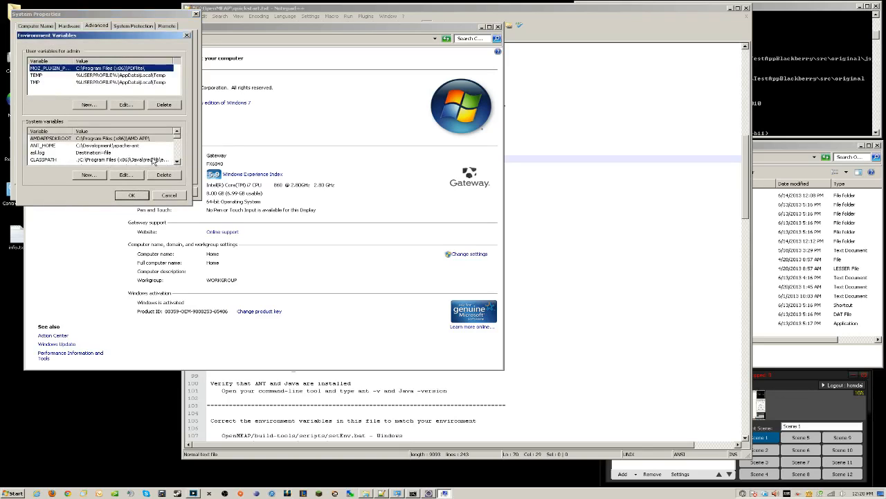
Review the ANT_HOME, JAVA_HOME and OPENMEAP_HOME system variables
left_click(123, 146)
left_click(177, 163)
left_click(178, 163)
left_click(178, 163)
left_click(177, 162)
left_click(122, 153)
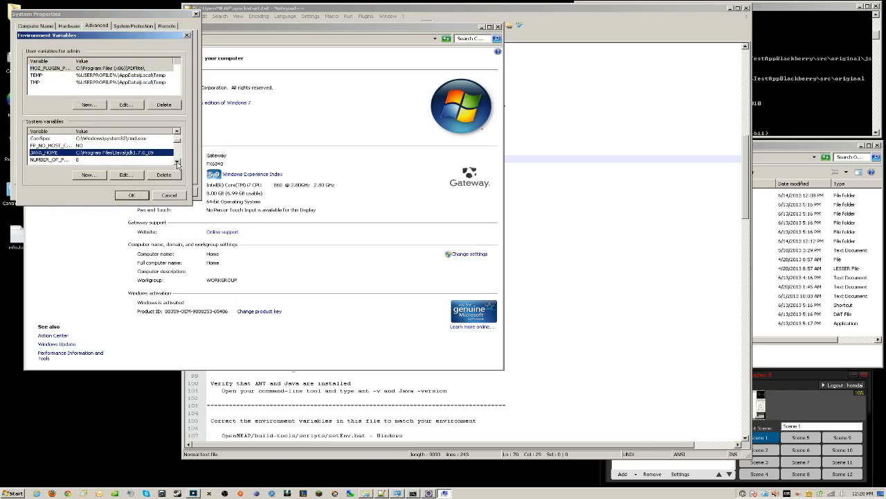
left_click(177, 163)
left_click(177, 163)
left_click(119, 153)
left_click(177, 162)
left_click(177, 163)
left_click(177, 162)
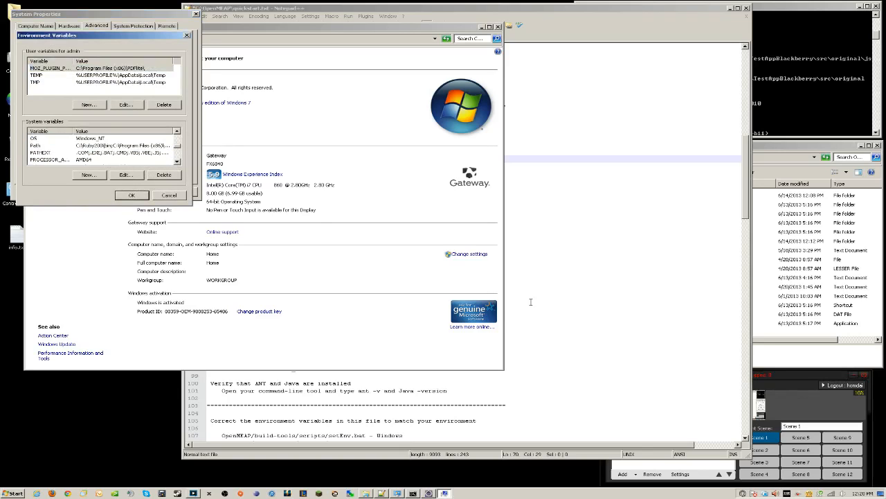
Add ;%JAVA_HOME%\bin;%ANT_HOME%\bin; to the Path variable and save all dialogs
left_click(540, 287)
left_click(342, 285)
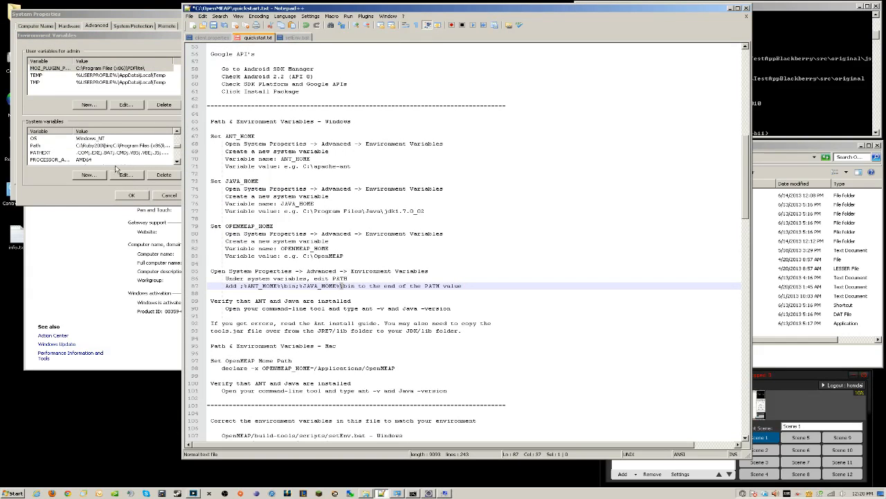
left_click(90, 147)
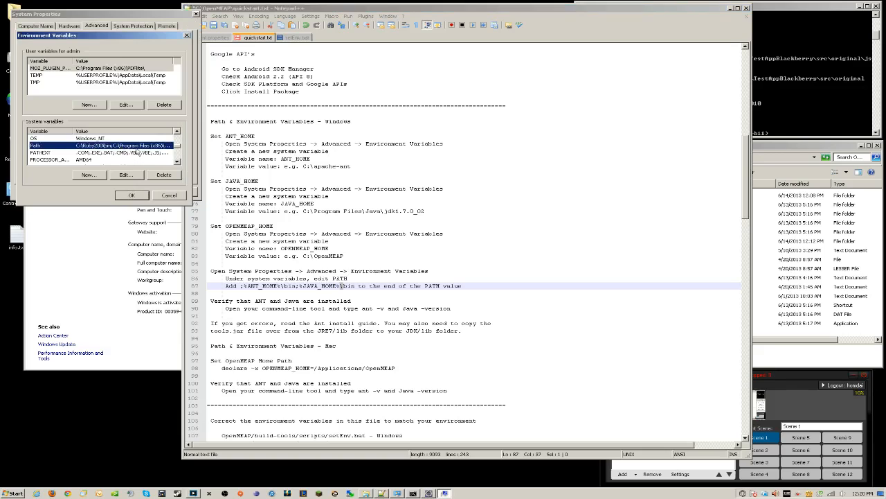
double_click(139, 147)
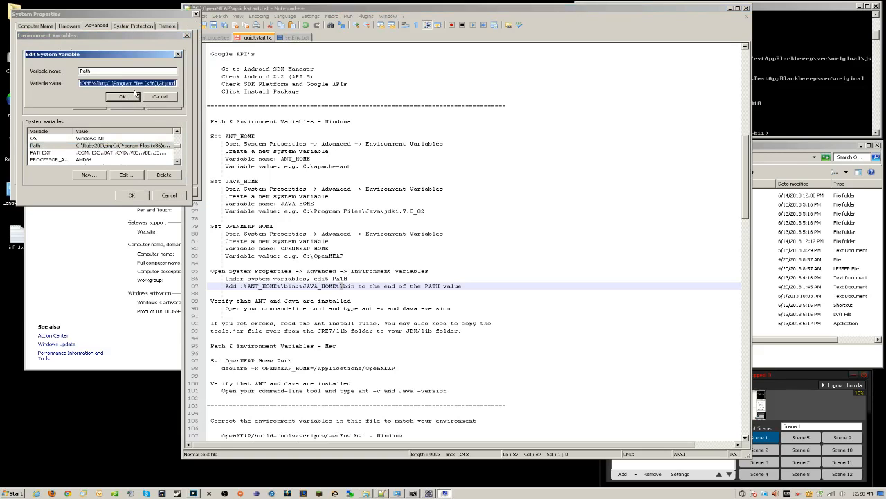
left_click(84, 83)
key("Left")
key("Left")
key("Left")
key("Left")
key("Left")
key("Left")
key("Left")
key("Left")
key("Left")
key("Left")
key("Left")
key("Left")
key("Left")
key("Left")
key("Left")
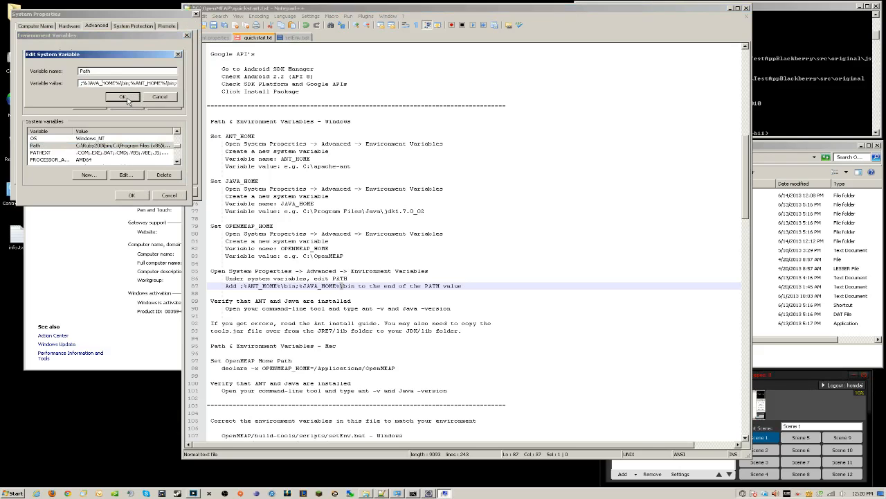
left_click(125, 97)
left_click(138, 197)
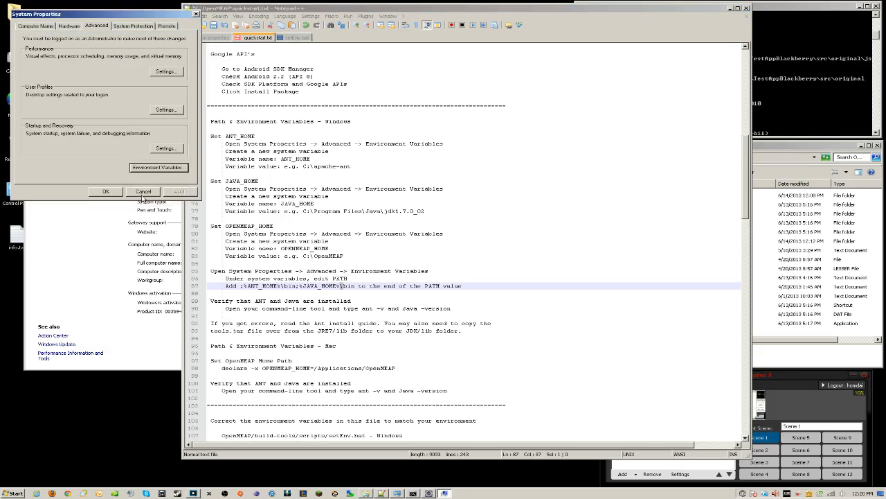
left_click(99, 198)
left_click(832, 108)
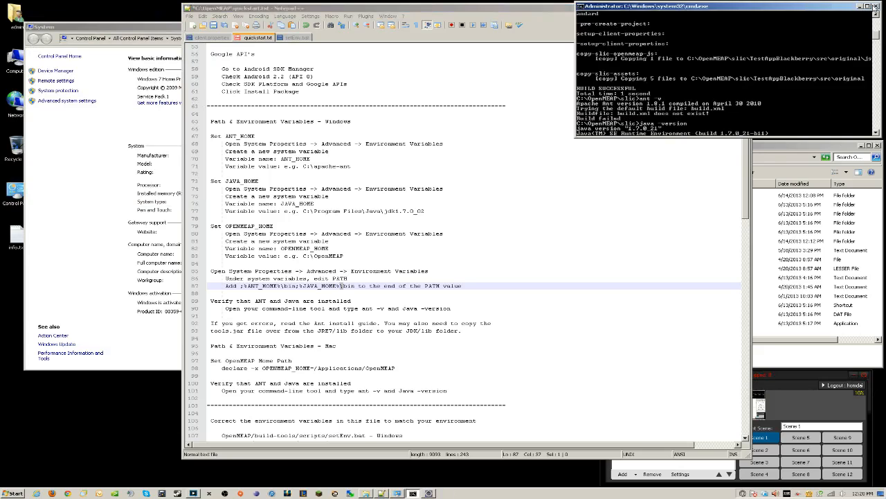
Launch a new Command Prompt via cmd and place it at the top right
left_click(875, 10)
left_click(15, 493)
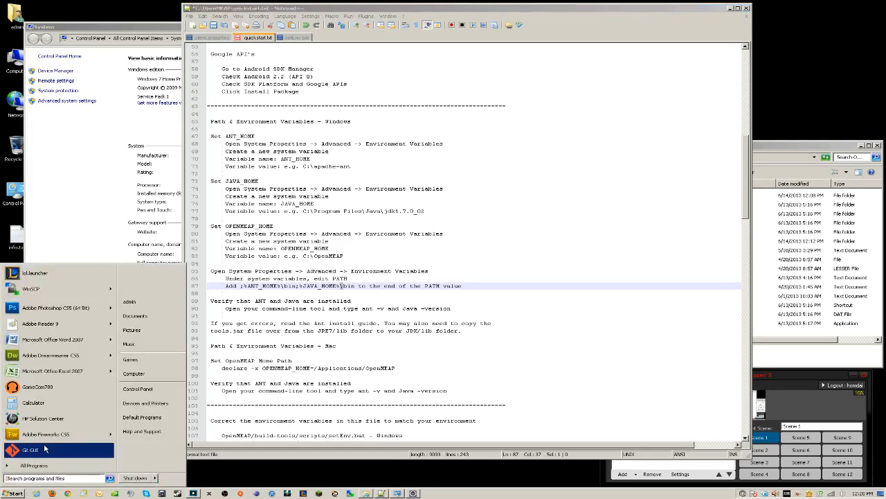
left_click(70, 478)
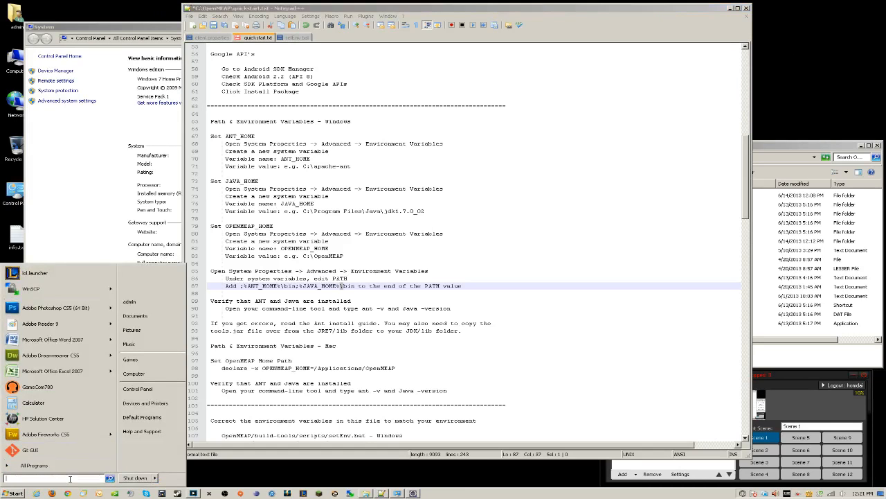
type("cmd")
key("Return")
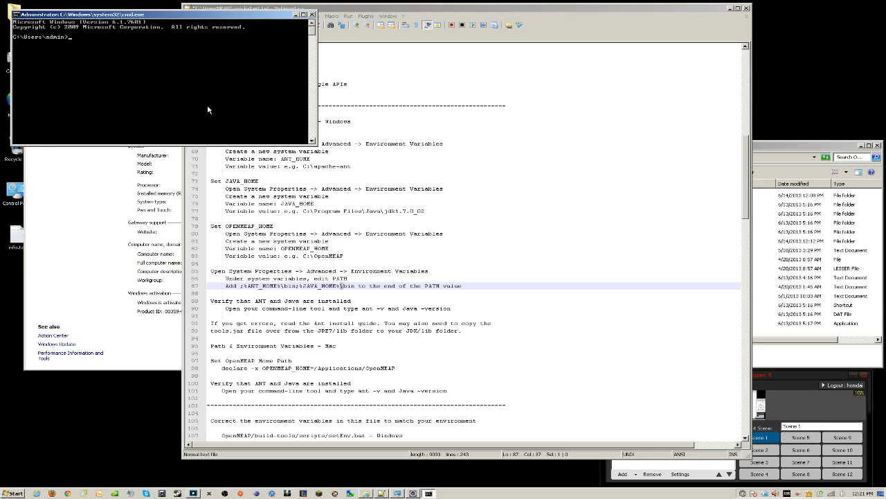
left_click_drag(174, 17, 735, 12)
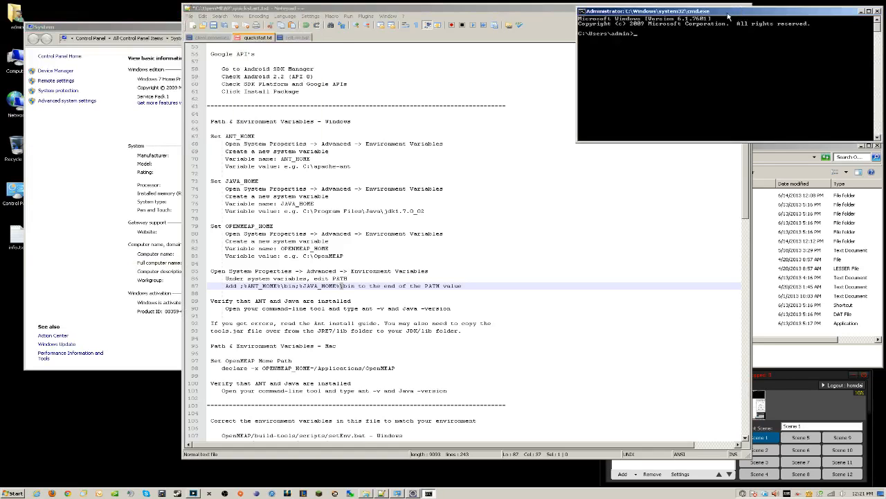
Change the prompt into C:\OpenMEAP with cd .. and cd OpenMEAP
type("cd ..")
key("Return")
type("c")
type("penMEAP")
key("Return")
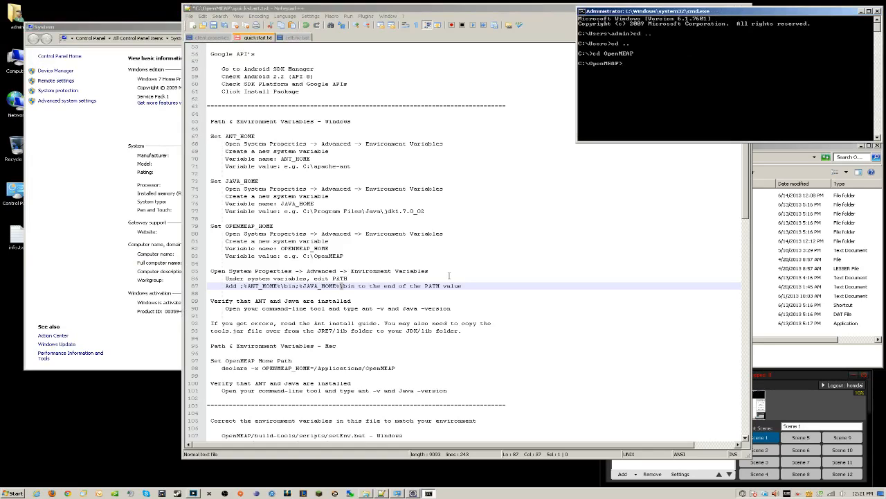
Scroll the quickstart notes to the setEnv.bat environment variable step
left_click(449, 276)
scroll(450, 276, "down", 6)
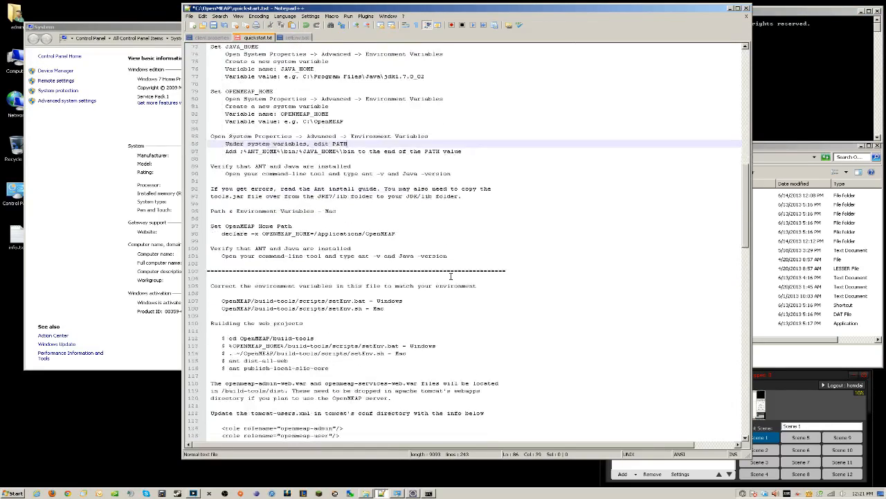
scroll(450, 276, "down", 2)
scroll(450, 276, "down", 1)
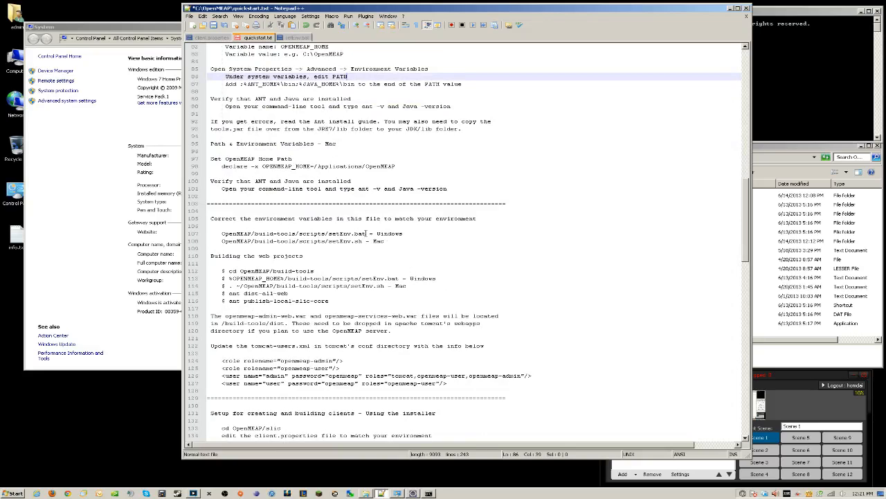
Open build-tools\scripts\setEnv.bat in Notepad++ via Edit with Notepad++
left_click(770, 178)
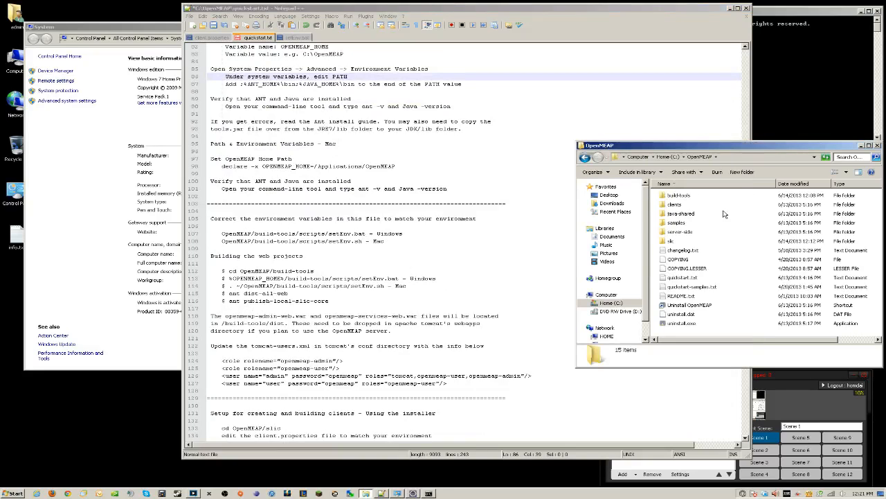
double_click(678, 199)
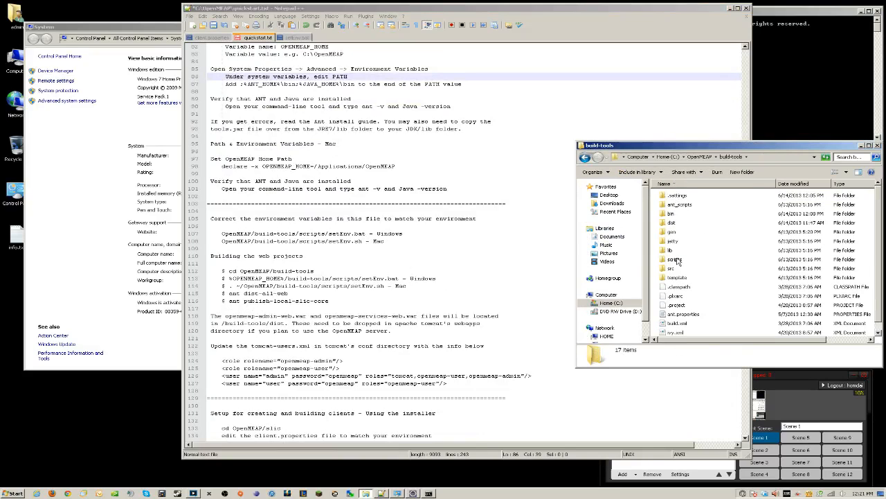
double_click(677, 259)
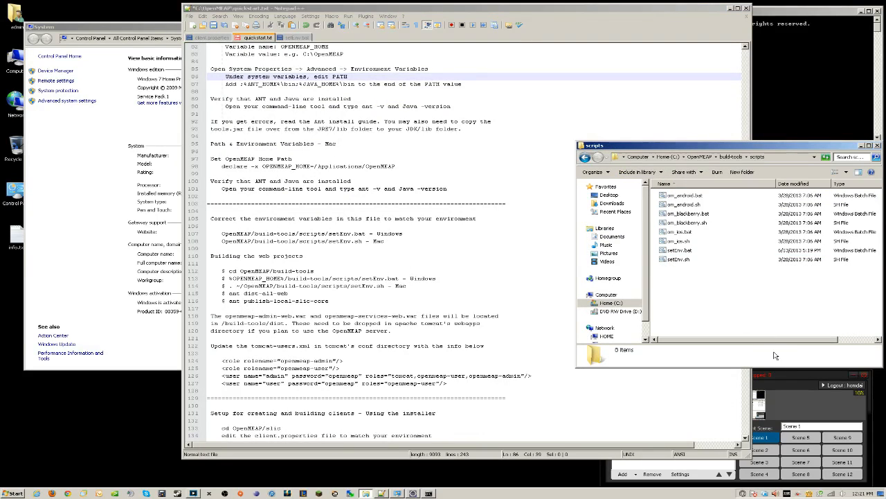
left_click(683, 252)
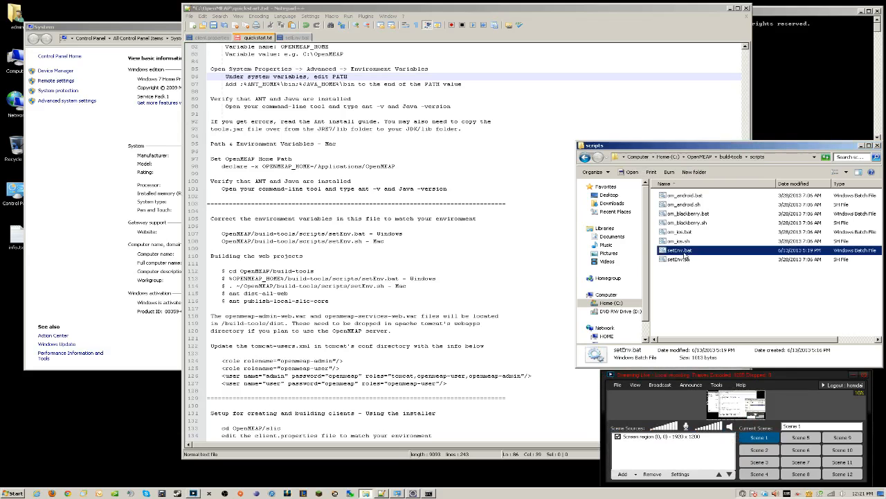
right_click(683, 255)
left_click(709, 295)
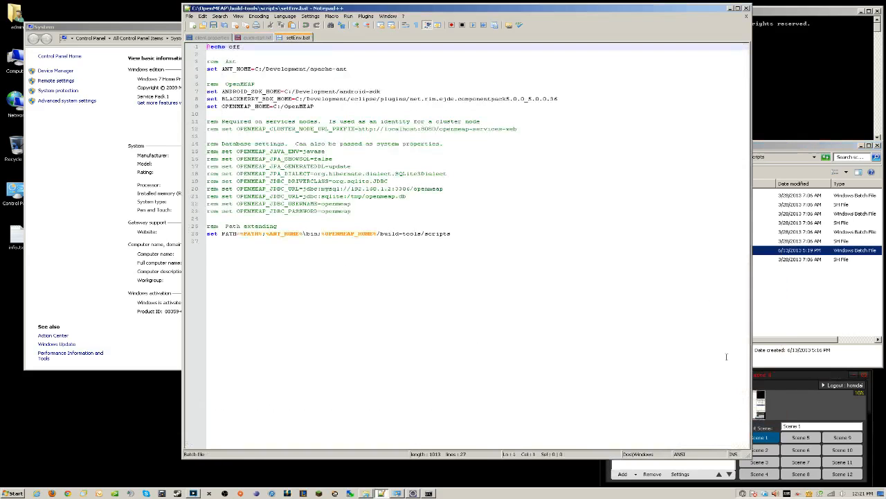
left_click_drag(423, 8, 459, 12)
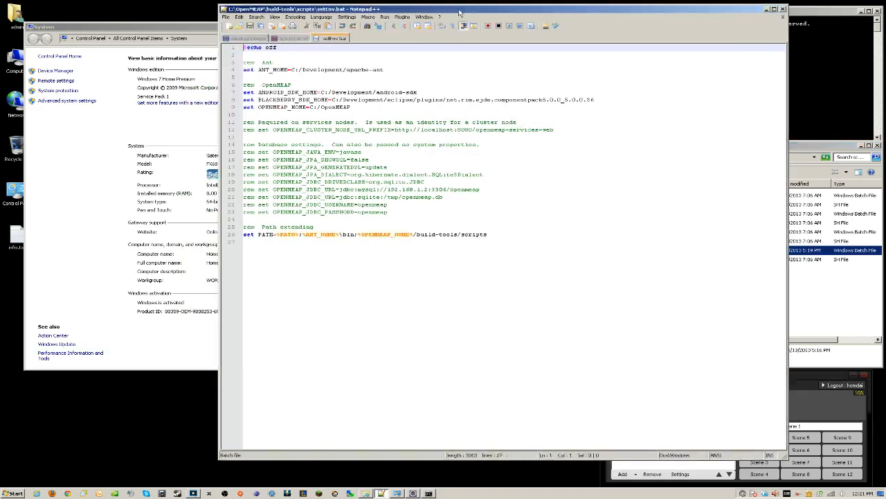
Check the ANT_HOME, Android SDK, BlackBerry SDK and OPENMEAP_HOME (C:/OpenMEAP) paths
left_click_drag(291, 70, 378, 70)
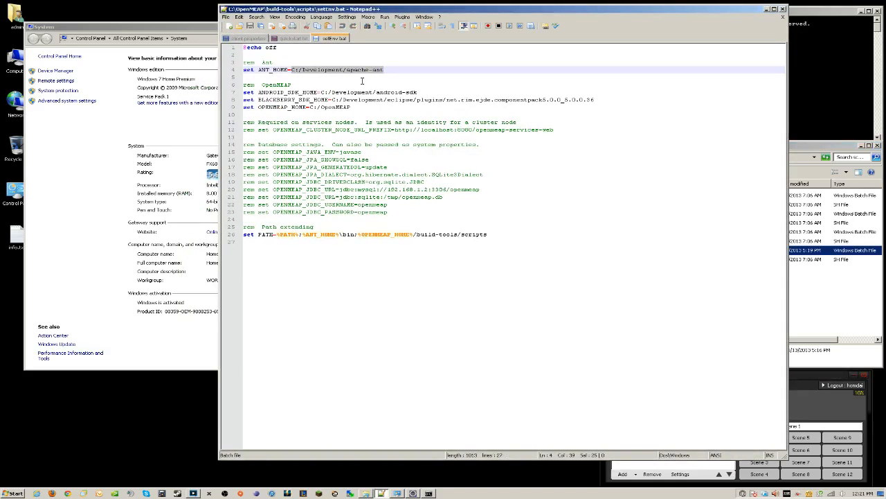
left_click_drag(321, 92, 418, 93)
left_click_drag(333, 100, 594, 100)
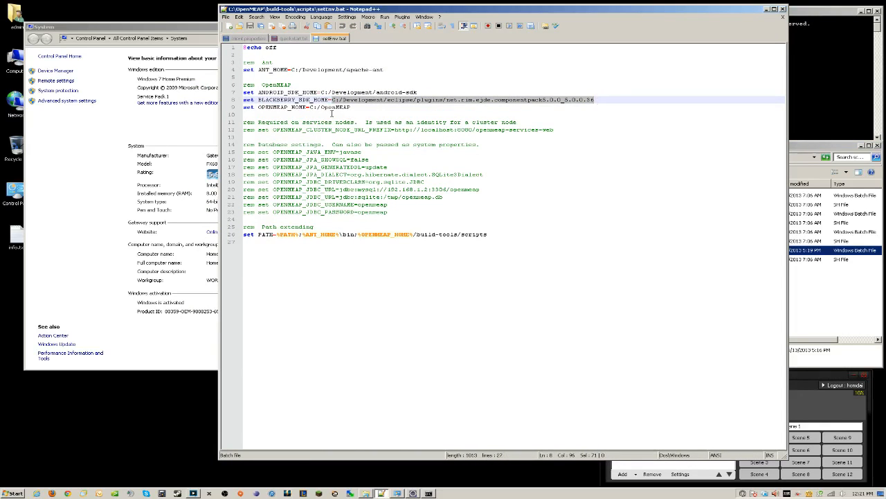
left_click(317, 107)
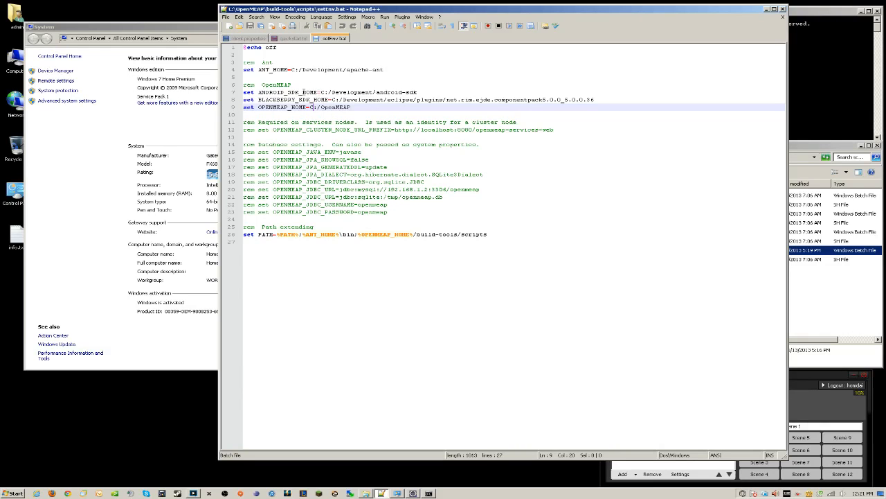
left_click(294, 39)
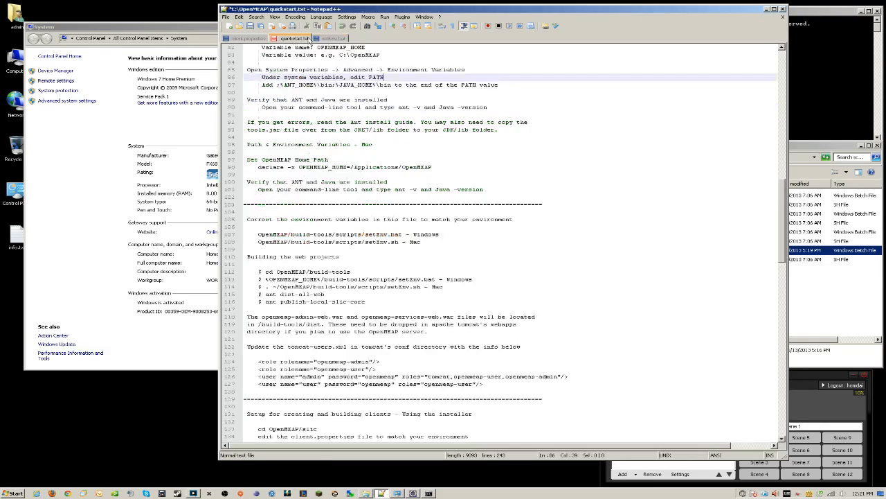
Close the System control panel window and move the editor to the left edge
double_click(386, 10)
left_click(873, 5)
left_click(173, 27)
left_click(498, 26)
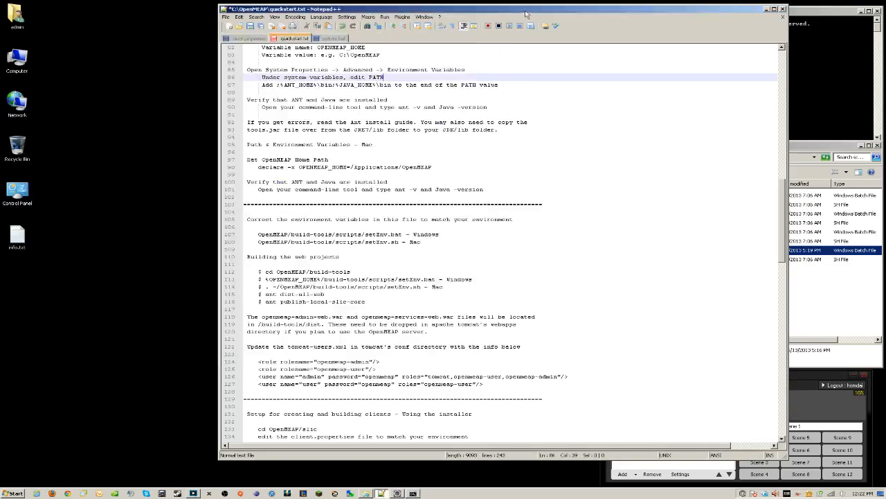
left_click_drag(312, 8, 97, 8)
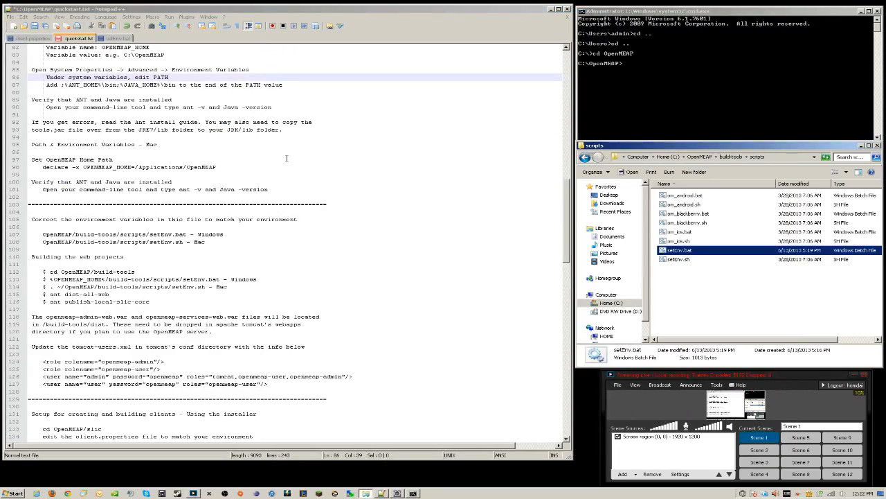
Copy the setEnv.bat command path from line 113 of quickstart.txt
left_click(318, 159)
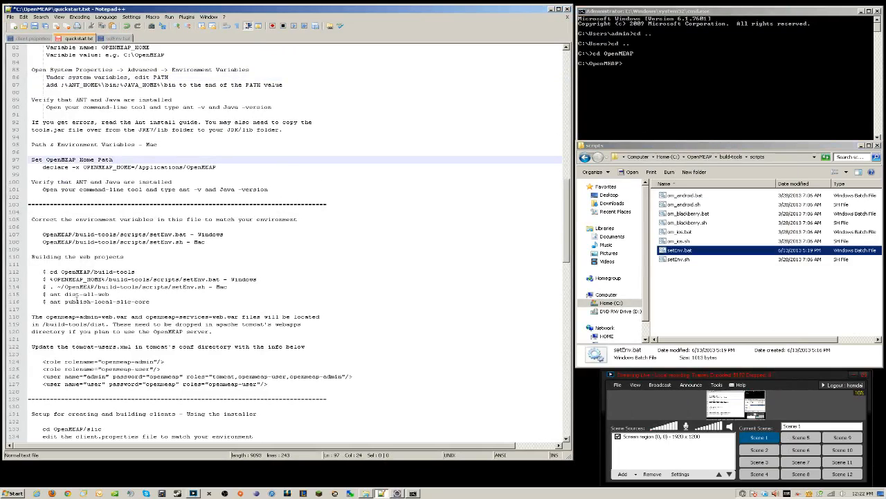
left_click(50, 279)
left_click_drag(87, 280, 219, 280)
right_click(202, 281)
left_click(216, 289)
Change the prompt into the build-tools folder
left_click(669, 110)
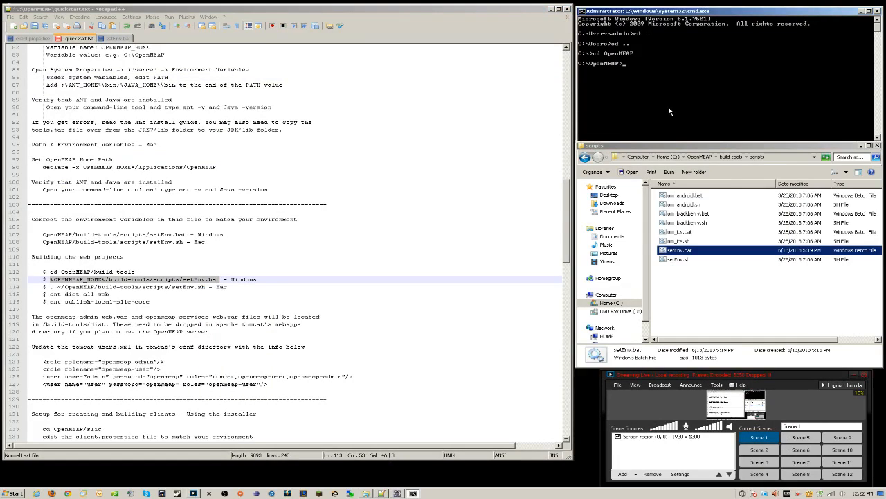
type("cd bu")
key("Tab")
key("Return")
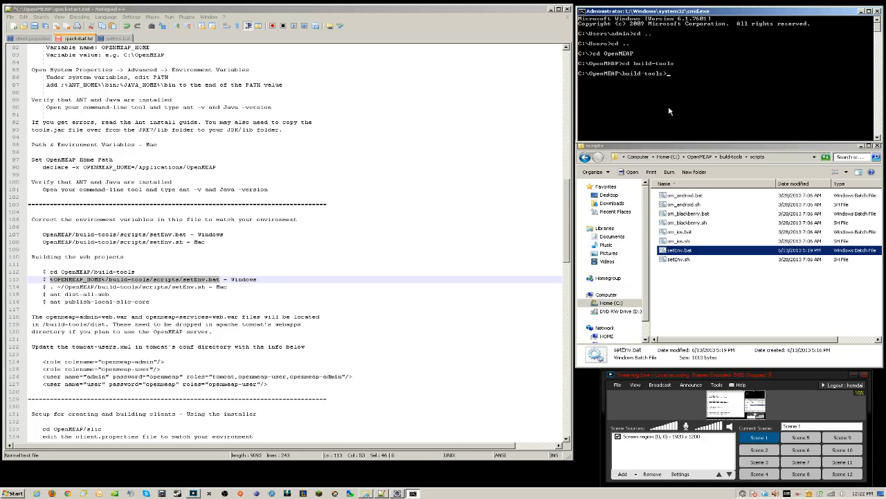
Paste and run %OPENMEAP_HOME%/build-tools/scripts/setEnv.bat at the prompt
right_click(697, 81)
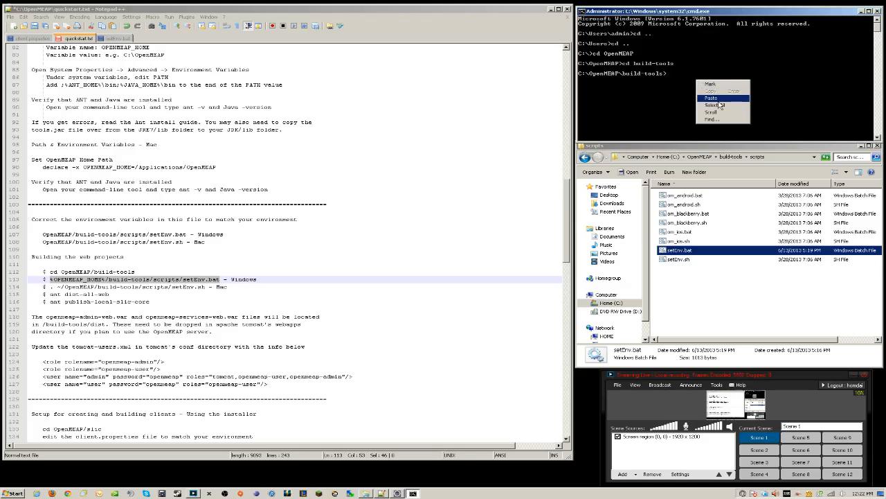
left_click(714, 97)
key("Return")
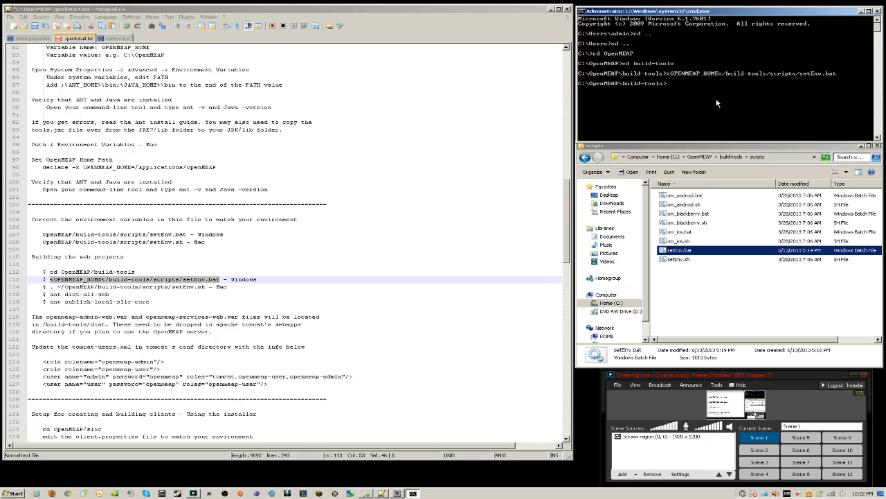
left_click(116, 38)
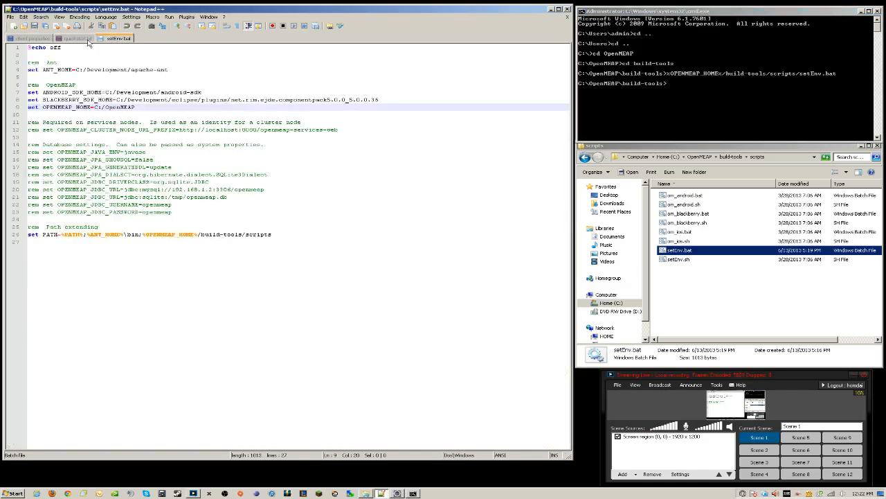
left_click(721, 106)
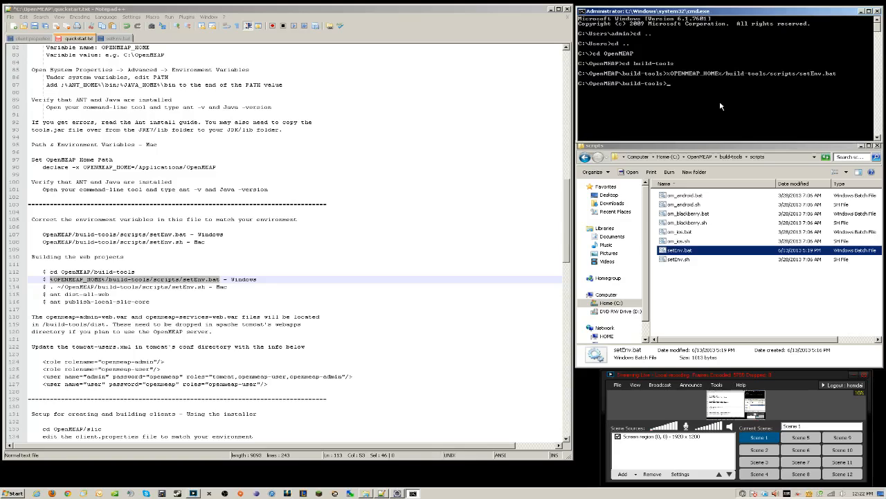
Run ant dist-all-web and confirm openmeap-admin-web.war and openmeap-services-web.war in build-tools\dist
type("ant dist-all-web")
key("Return")
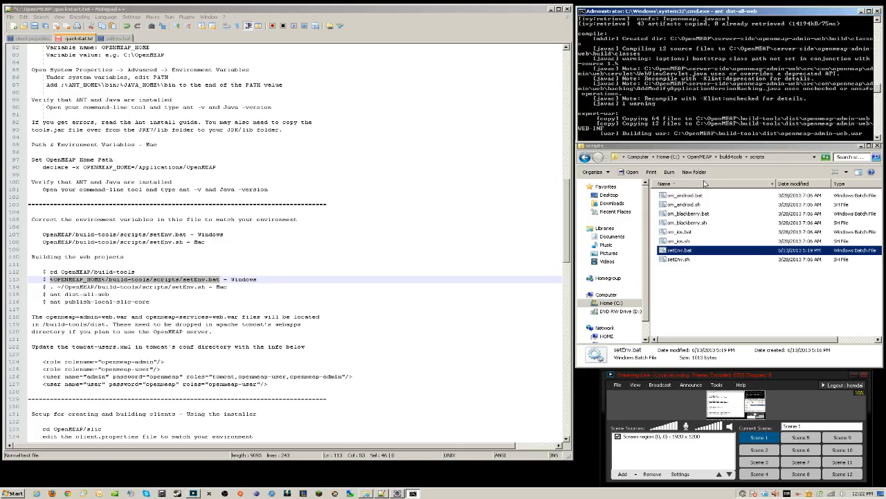
left_click(585, 158)
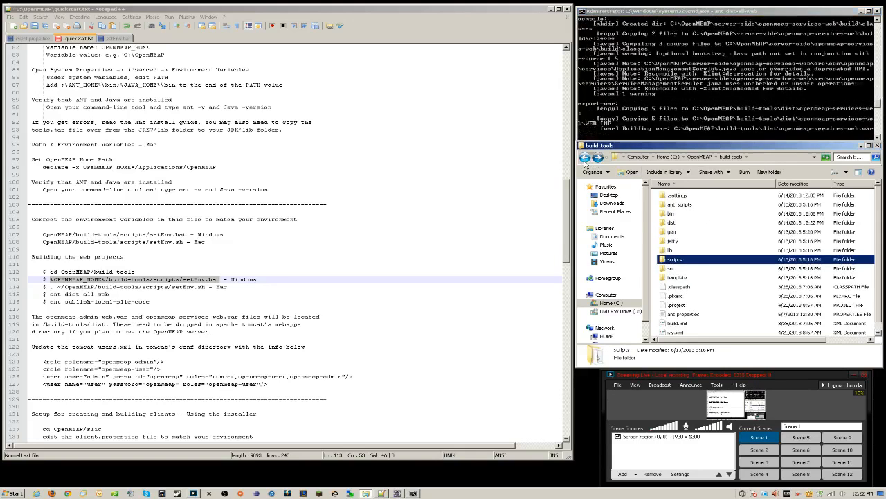
left_click(586, 158)
double_click(663, 197)
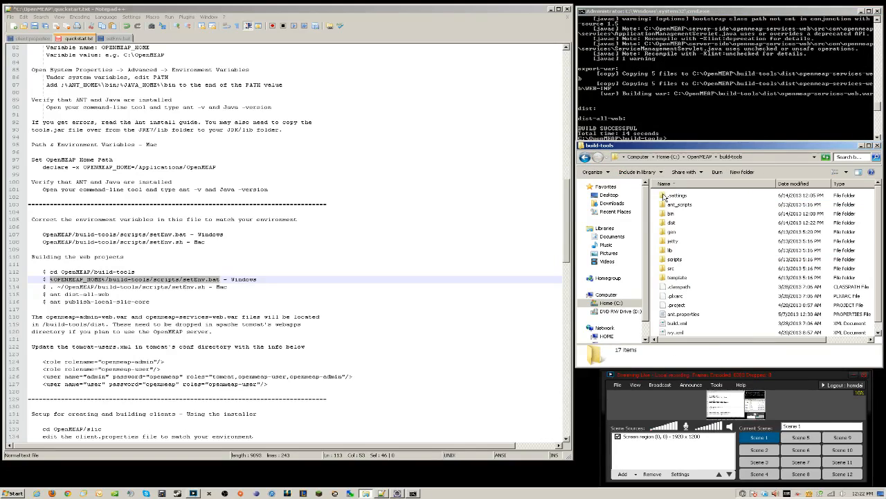
double_click(665, 221)
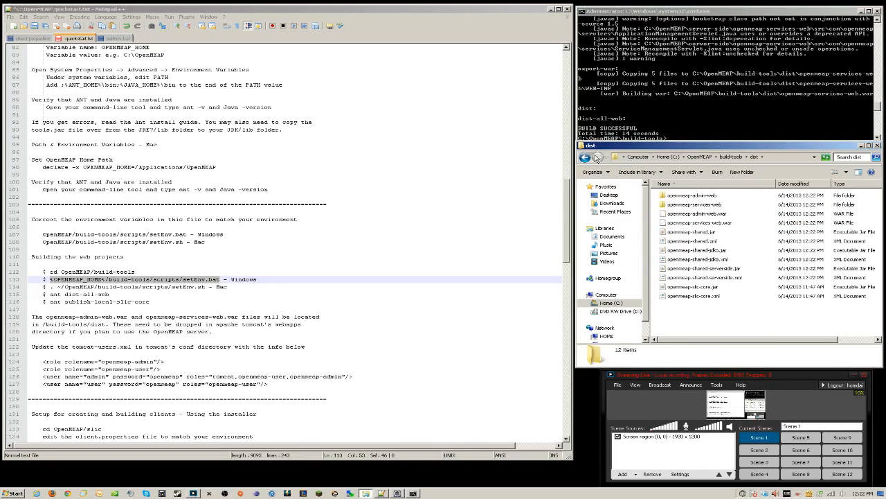
left_click(585, 158)
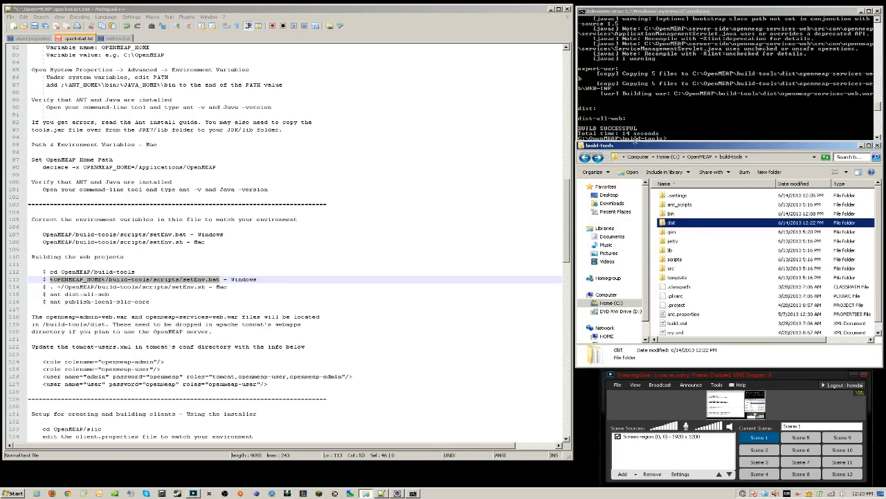
left_click(698, 121)
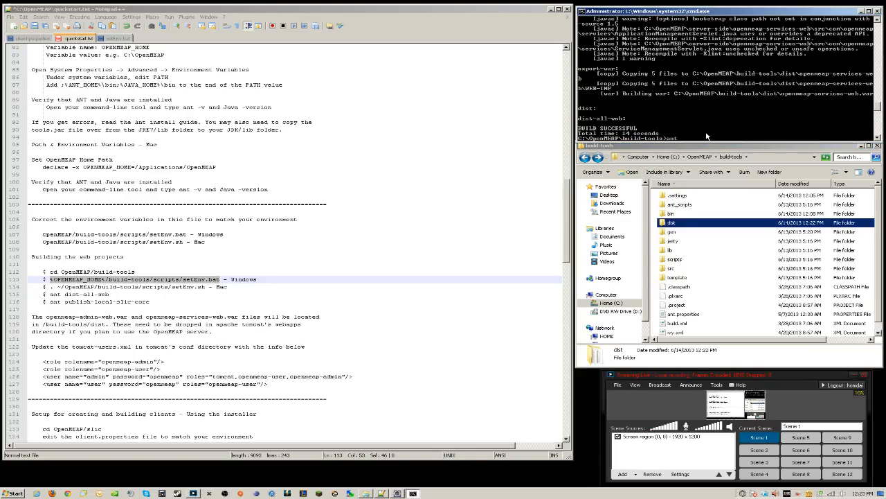
Run ant publish-local-slic-core, then move up to C:\OpenMEAP
type("ant publish-local-slic-core")
key("Return")
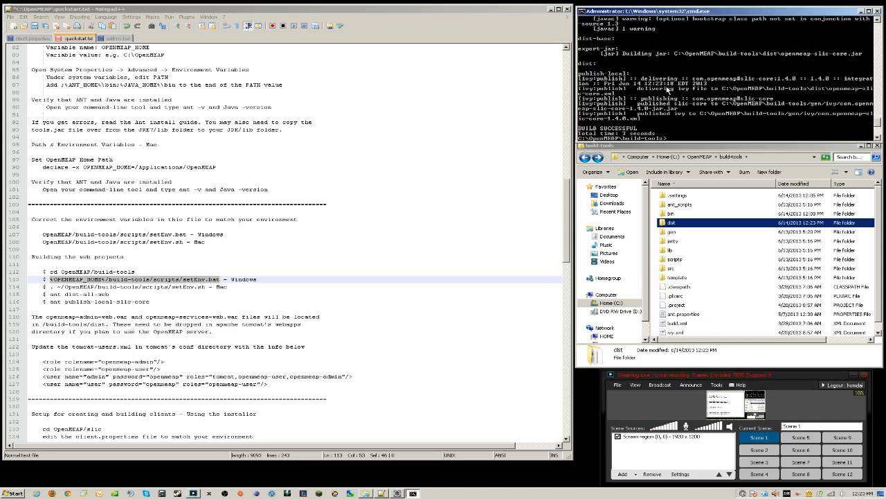
type("cd ..")
key("Return")
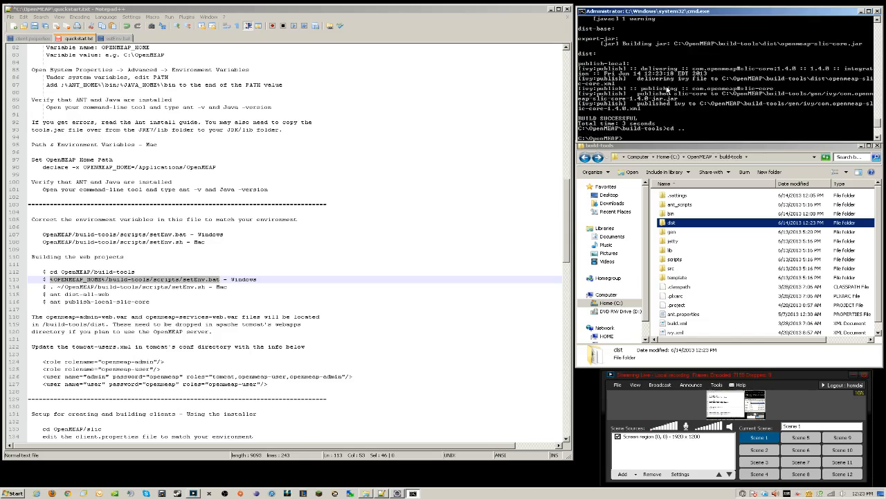
List the contents of C:\OpenMEAP with dir
type("ls")
key("Return")
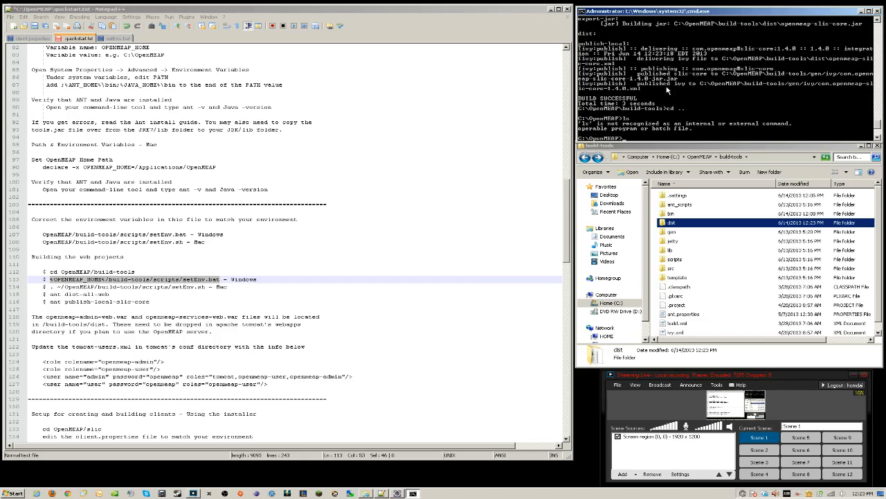
type("dir")
key("Return")
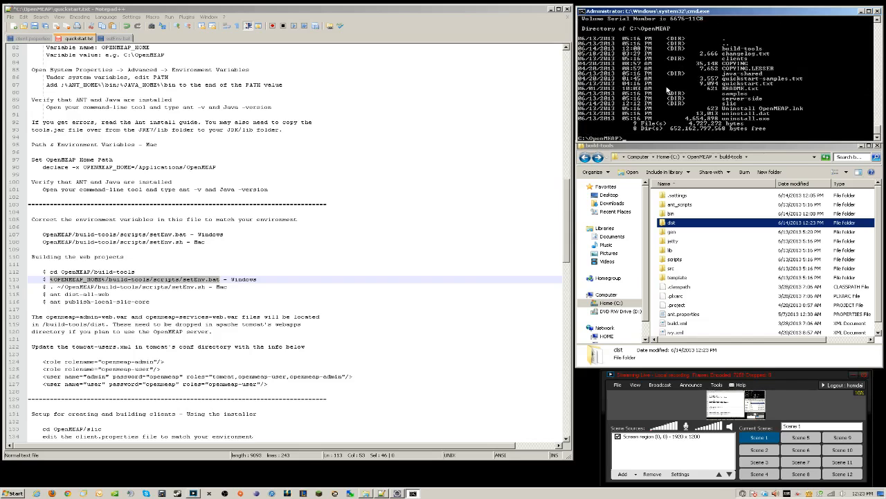
left_click(725, 148)
left_click(704, 137)
Delete the TestAppAndroid and TestAppBlackberry folders from C:\OpenMEAP\slic
left_click(586, 157)
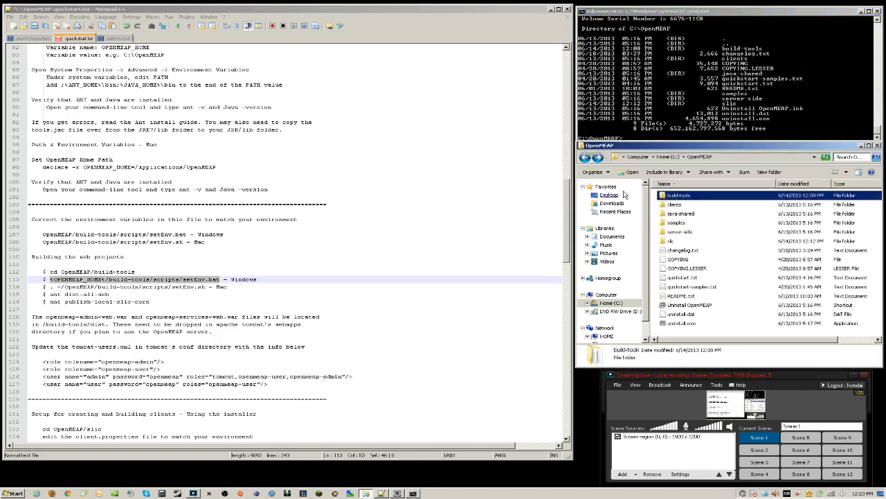
double_click(672, 241)
left_click(679, 214)
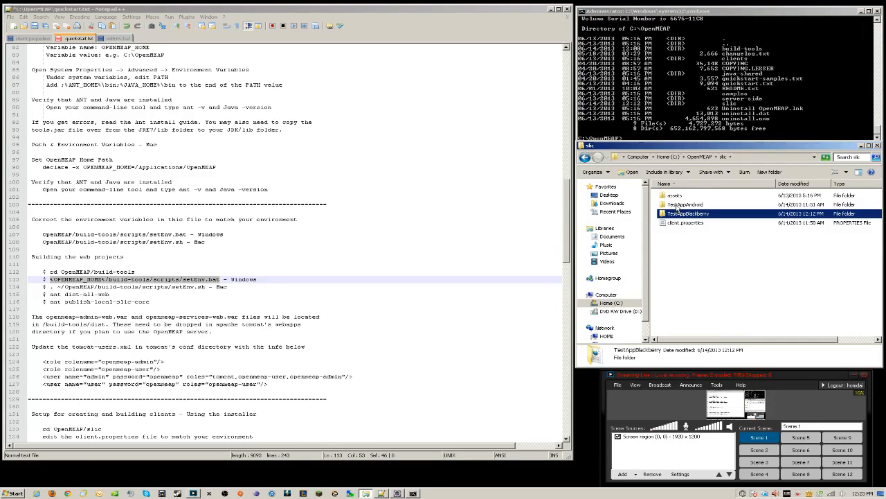
left_click(677, 205, "ctrl")
right_click(677, 205)
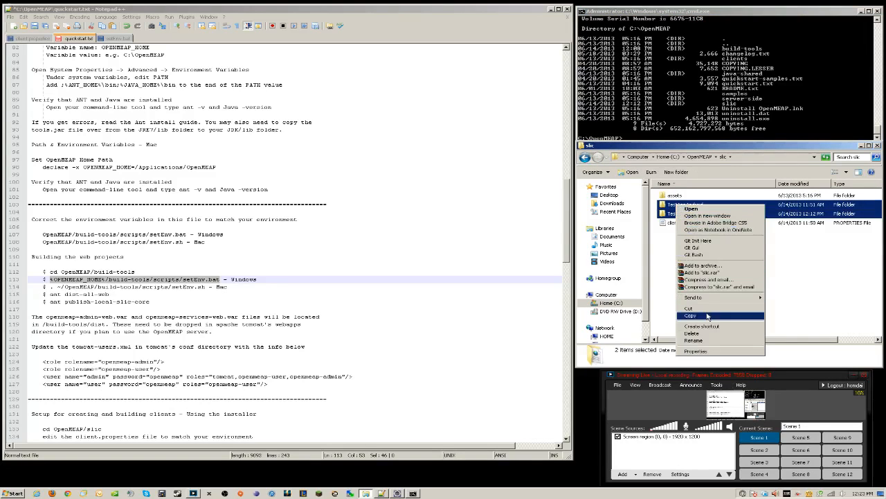
left_click(712, 334)
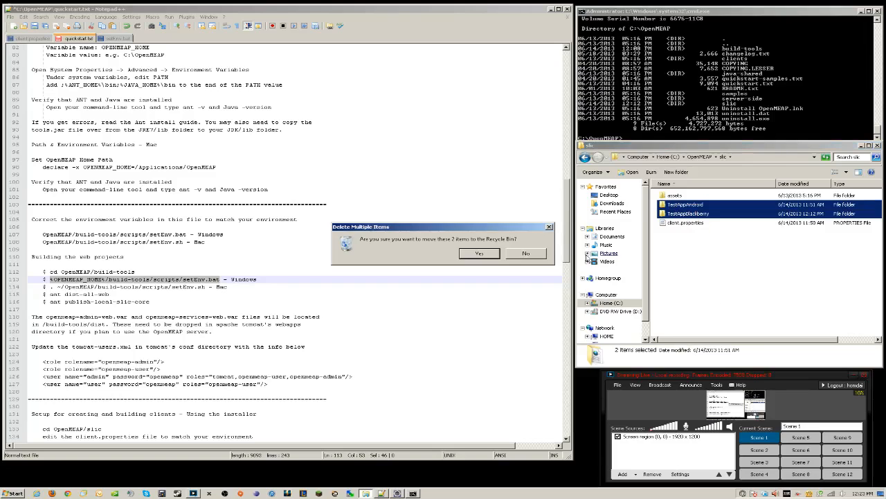
left_click(493, 254)
Open client.properties in Notepad++ and select 'openmeap' in the package name on line 24
left_click(684, 207)
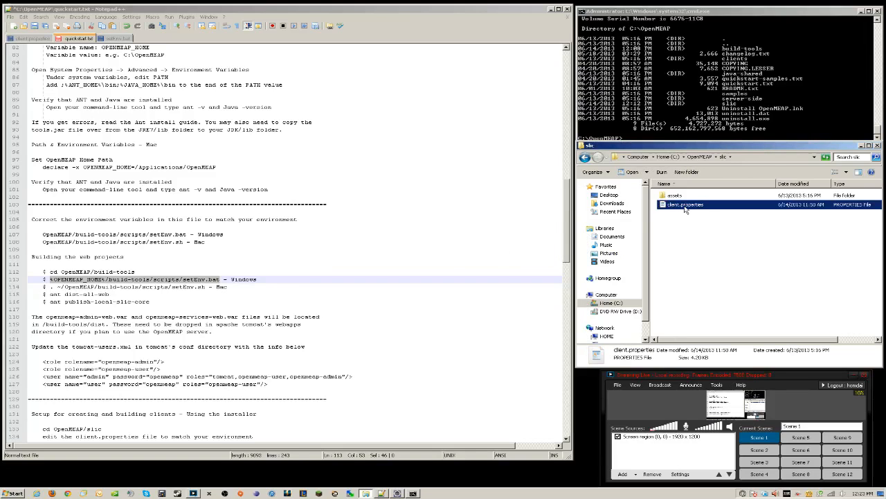
left_click_drag(33, 46, 33, 46)
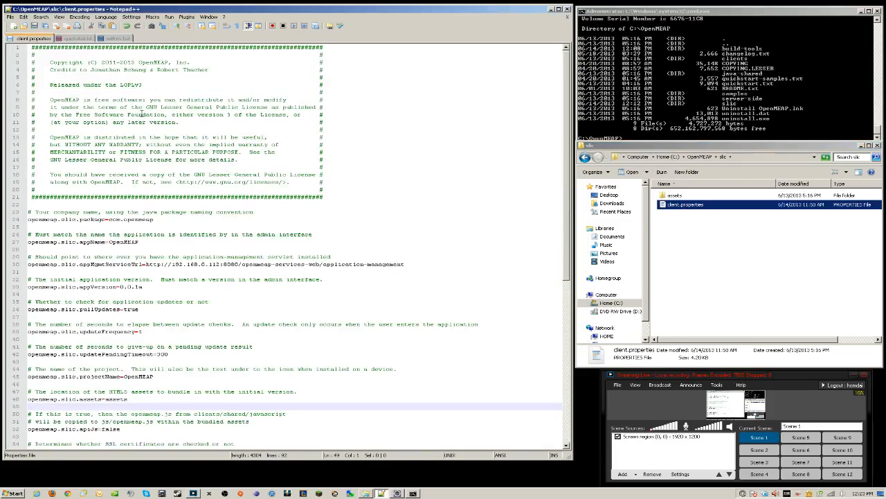
left_click(160, 220)
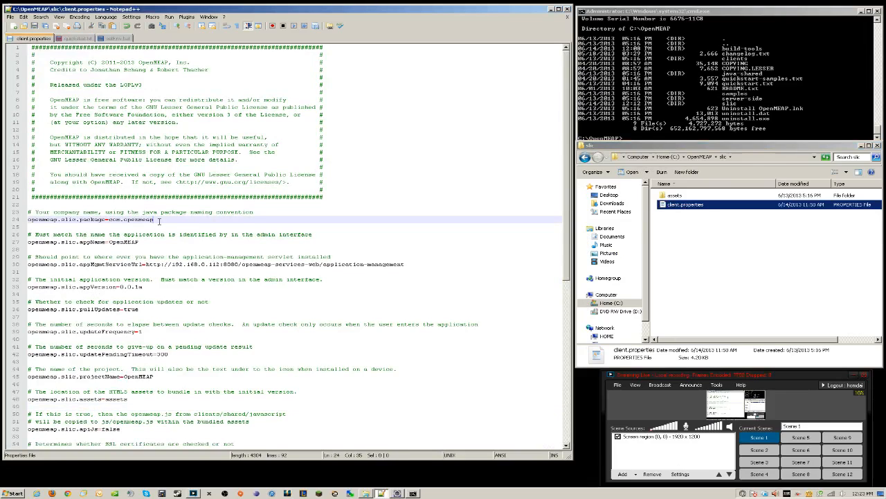
left_click(681, 210)
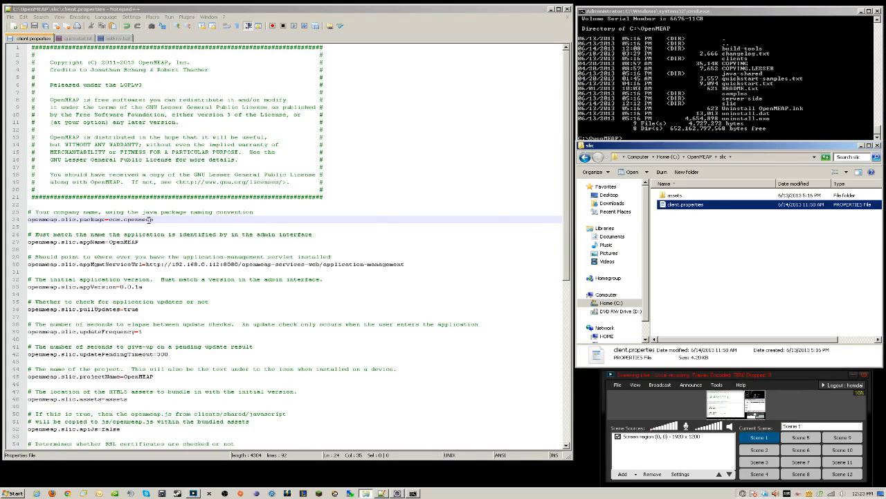
left_click_drag(153, 218, 124, 218)
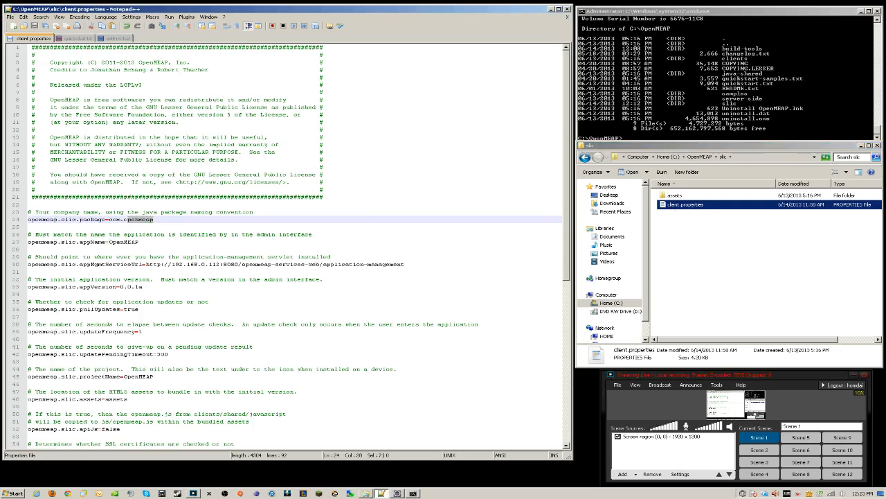
Rename client.properties to client.properties.om, accepting the extension change
left_click(698, 206)
right_click(698, 206)
left_click(705, 212)
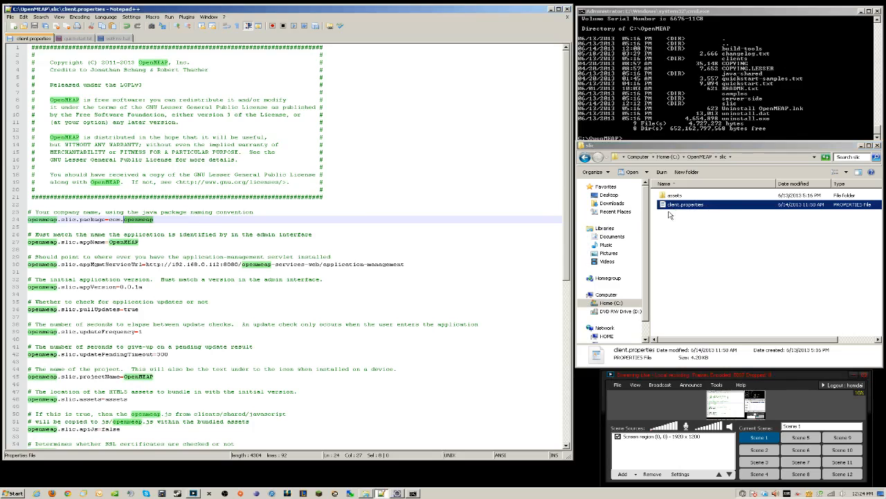
left_click(700, 209)
left_click(699, 208)
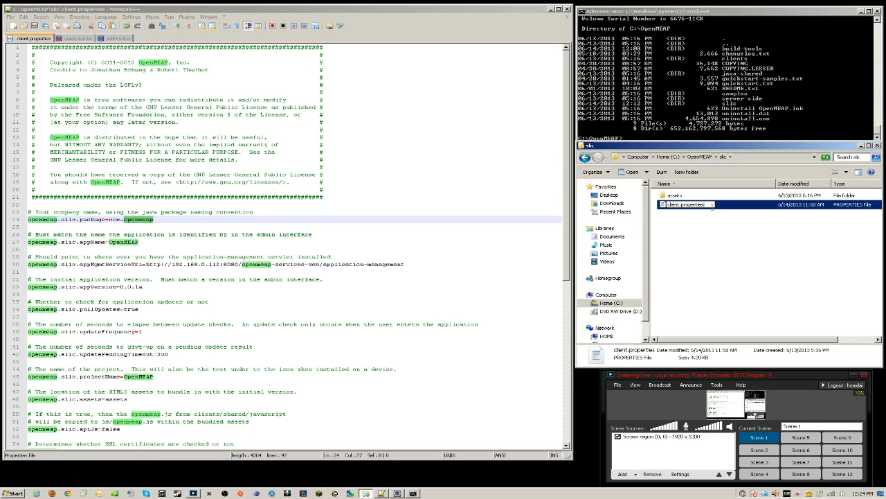
type(".om")
left_click(725, 243)
left_click(480, 253)
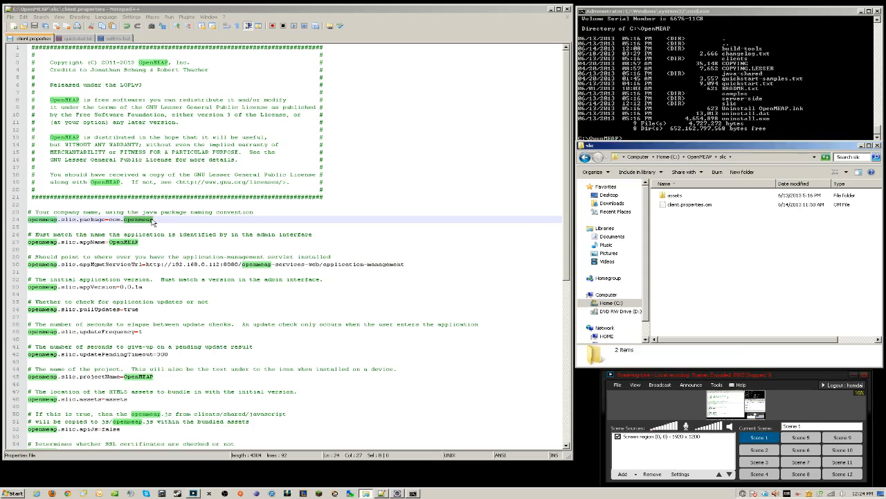
Rename client.properties.om back to client.properties in Windows Explorer, confirming the extension change
left_click(470, 274)
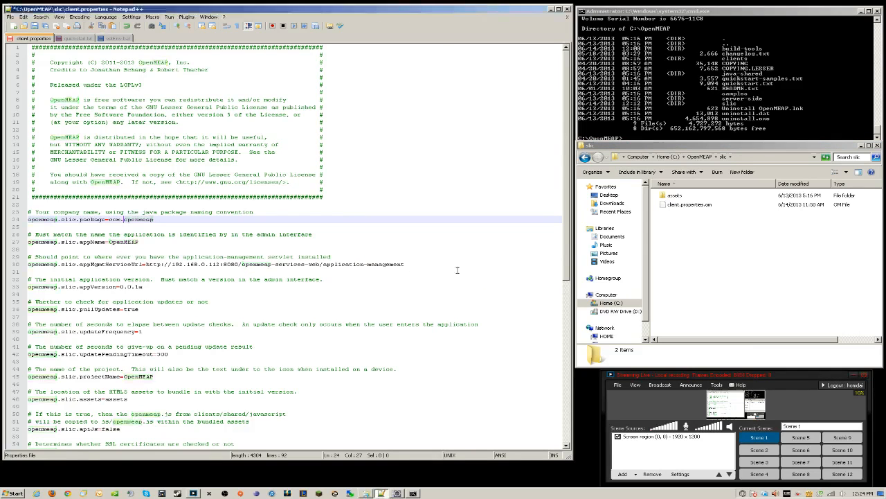
key("shift+Left")
key("shift+Left")
key("shift+Left")
key("shift+Left")
key("shift+Left")
key("shift+Left")
key("shift+Left")
key("shift+Left")
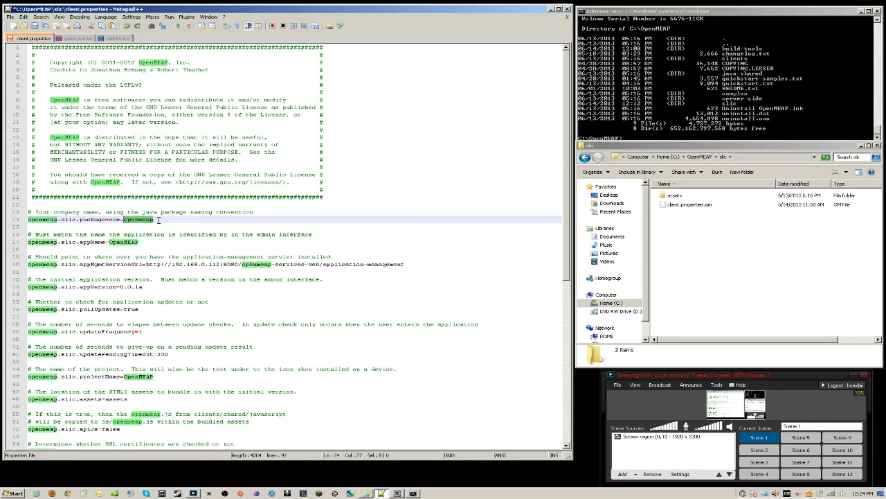
left_click(693, 205)
left_click(702, 206)
key("End")
key("BackSpace")
key("BackSpace")
key("Return")
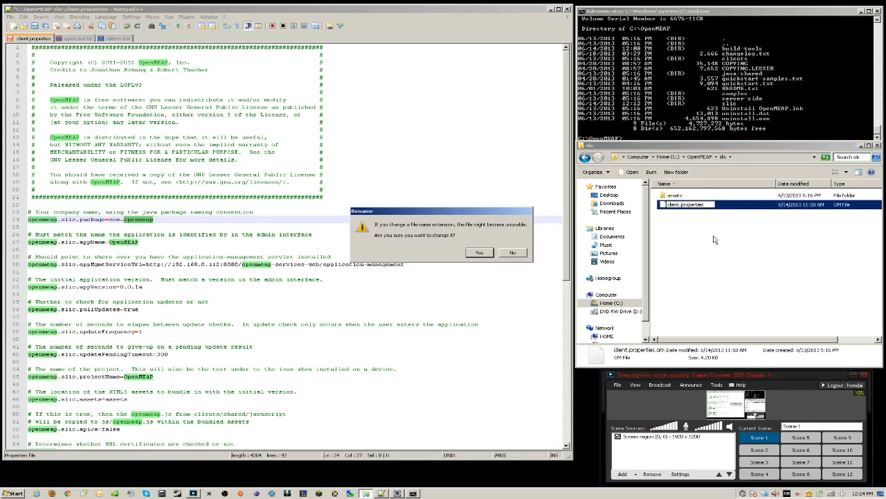
left_click(486, 255)
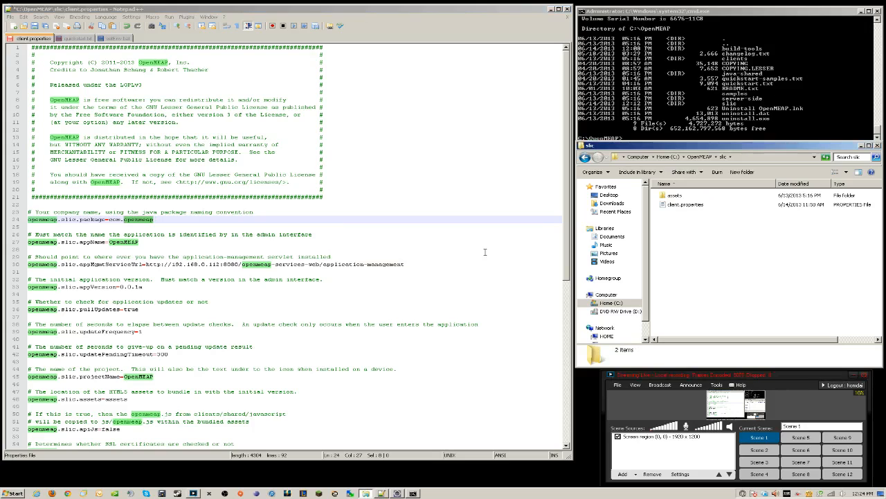
Run setEnv.bat from the slic folder in Command Prompt and decline reloading client.properties
left_click(645, 131)
type("cd slic")
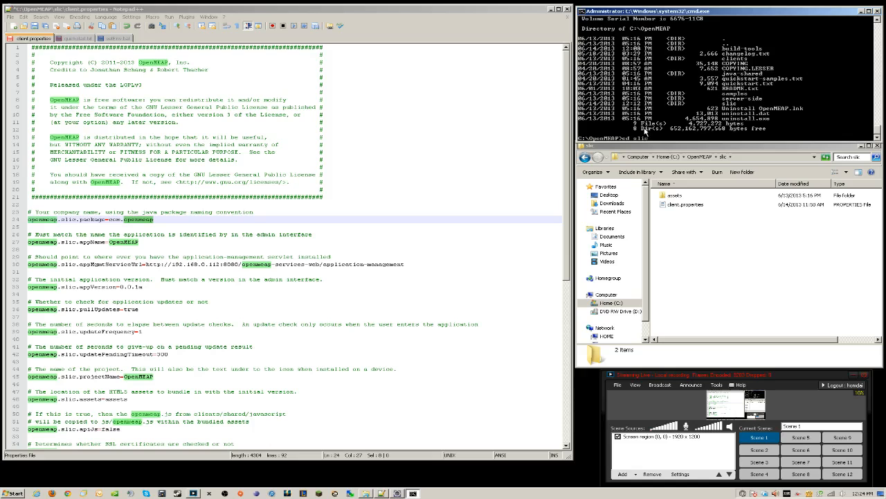
key("Return")
right_click(659, 137)
left_click(677, 154)
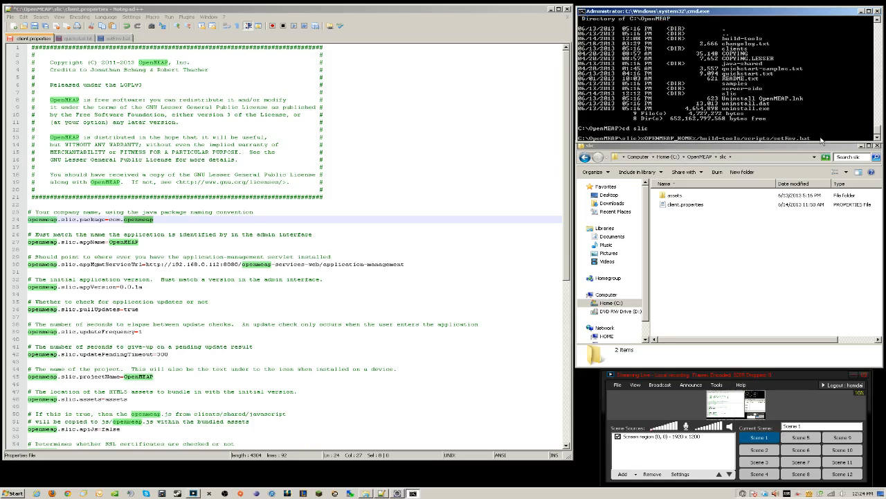
key("Return")
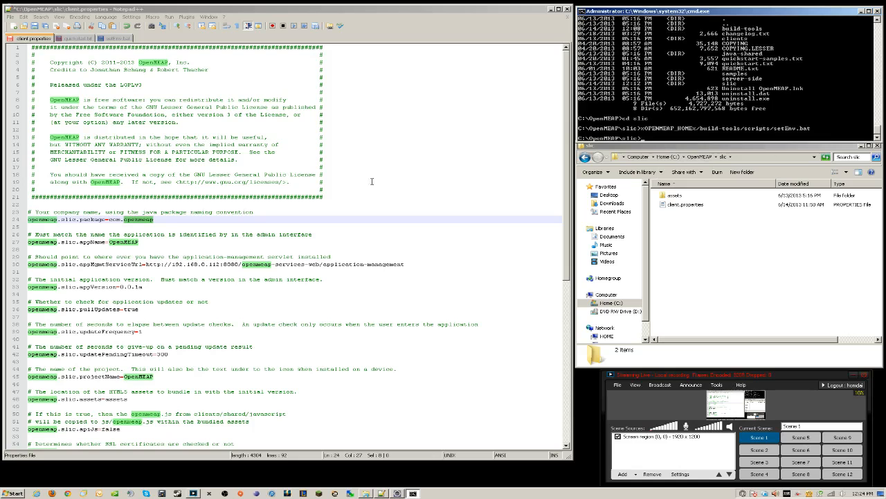
left_click(80, 37)
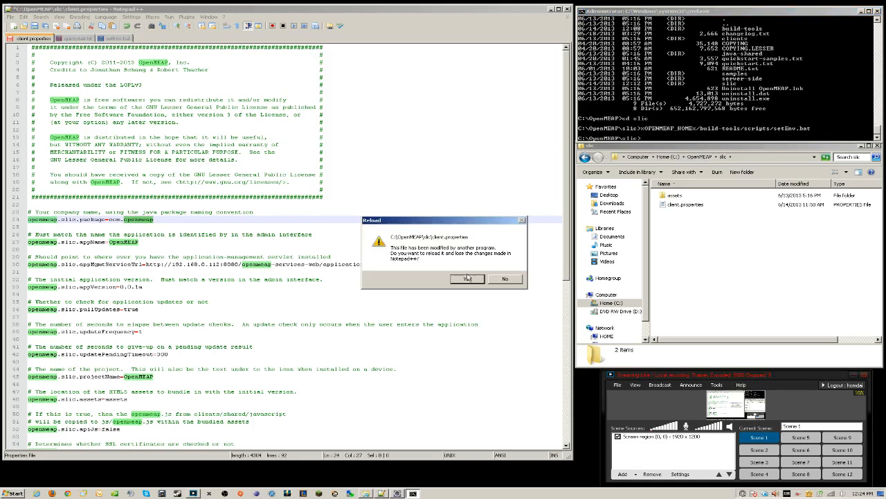
left_click(504, 280)
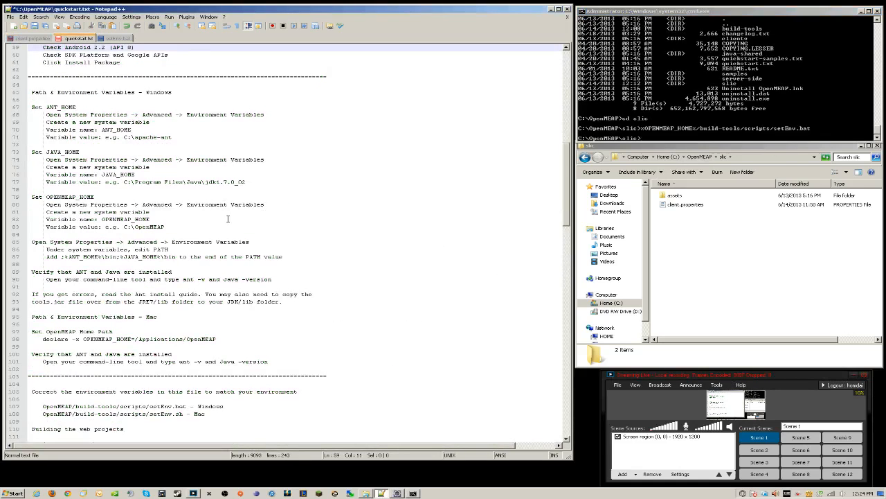
Copy the om_android.bat create-project line from quickstart.txt into Command Prompt and run it
scroll(227, 219, "down", 15)
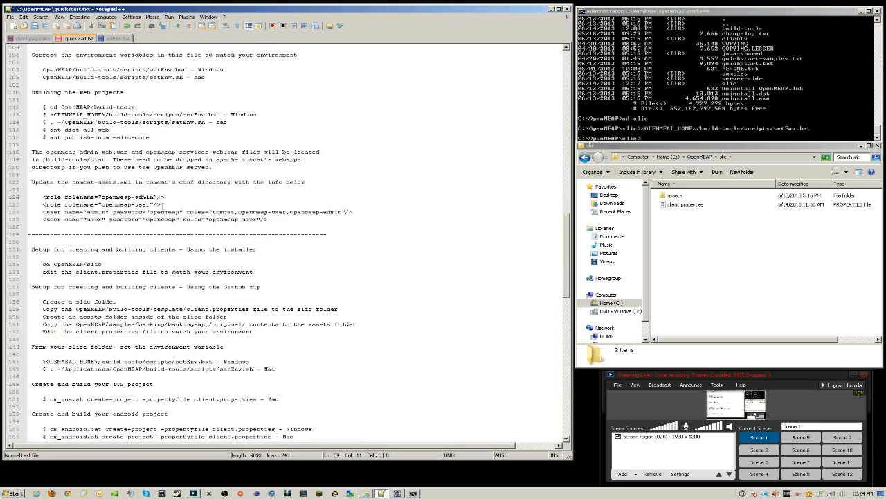
scroll(160, 206, "down", 5)
scroll(150, 240, "down", 2)
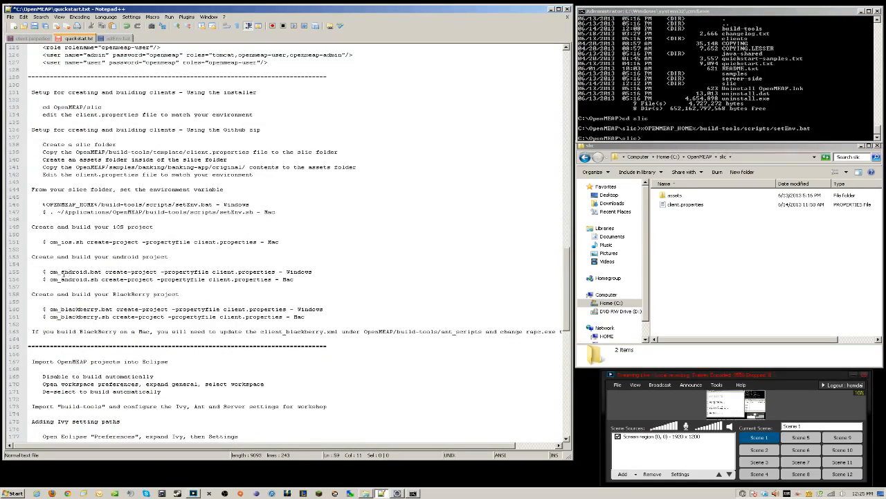
left_click_drag(49, 271, 277, 272)
key("ctrl+c")
right_click(682, 140)
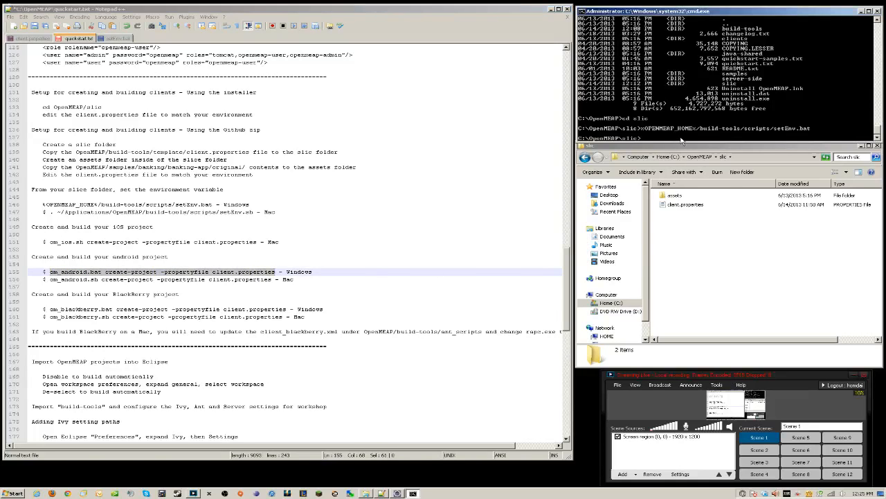
right_click(666, 137)
left_click(685, 153)
key("Return")
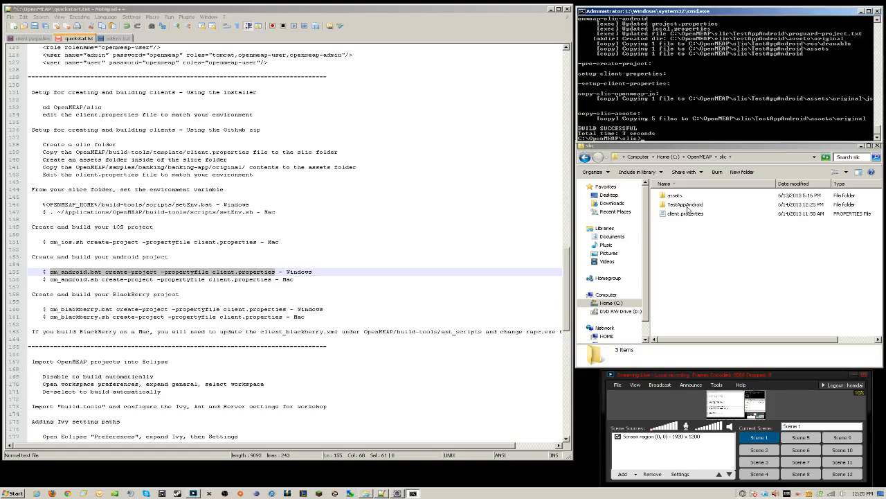
Inspect the generated TestAppAndroid folder, then select the om_blackberry.bat create-project line in quickstart.txt
double_click(688, 208)
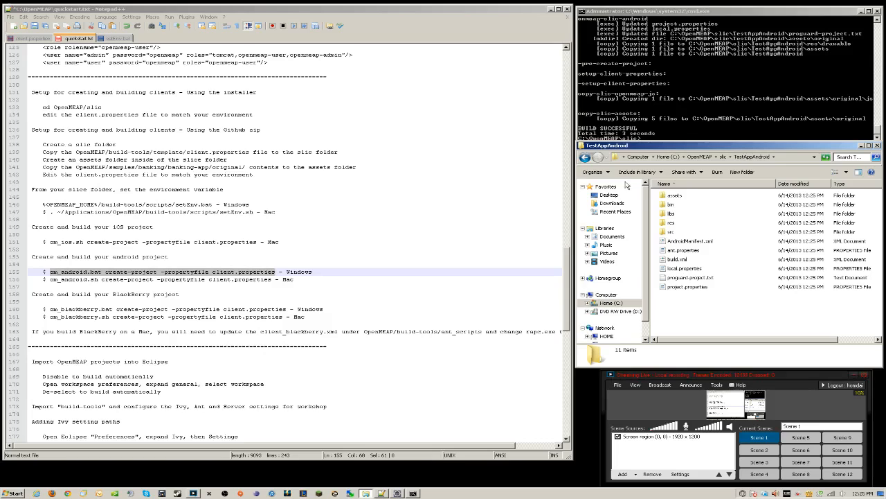
left_click(585, 157)
left_click(650, 123)
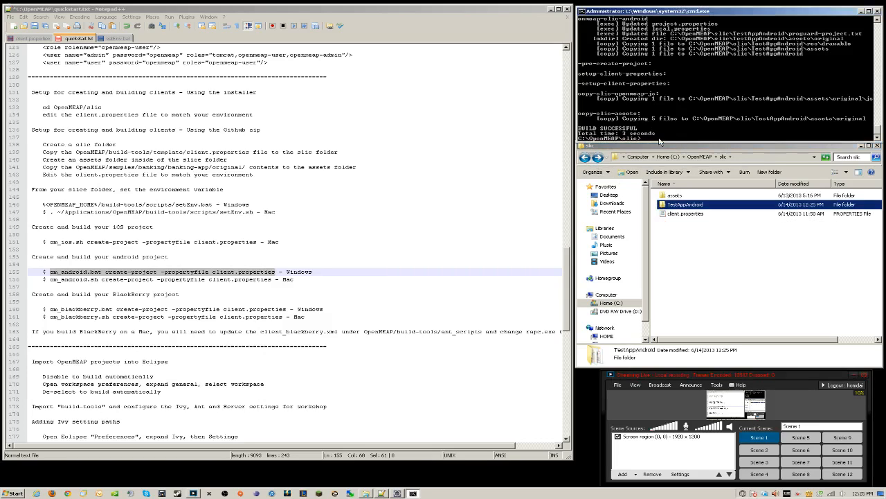
left_click(60, 309)
left_click_drag(50, 308, 285, 309)
Copy the om_blackberry.bat create-project command, paste it into Command Prompt and run it
right_click(271, 312)
left_click(295, 325)
left_click(686, 136)
right_click(686, 136)
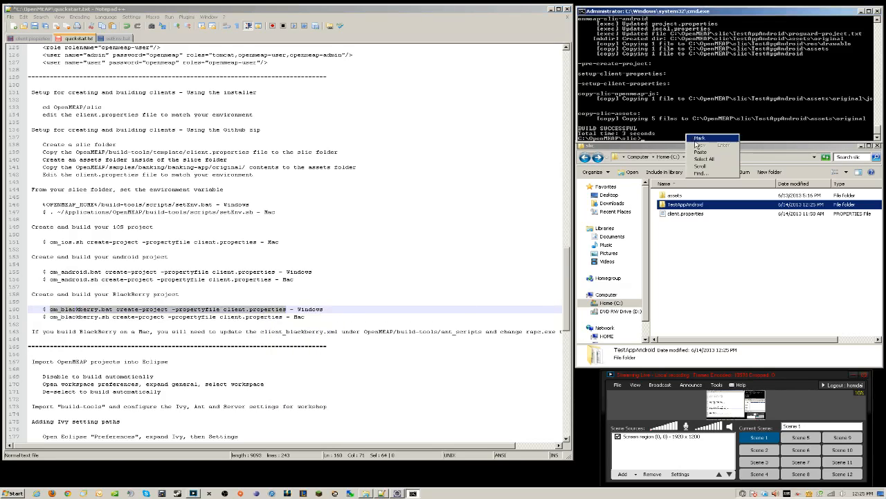
left_click(701, 147)
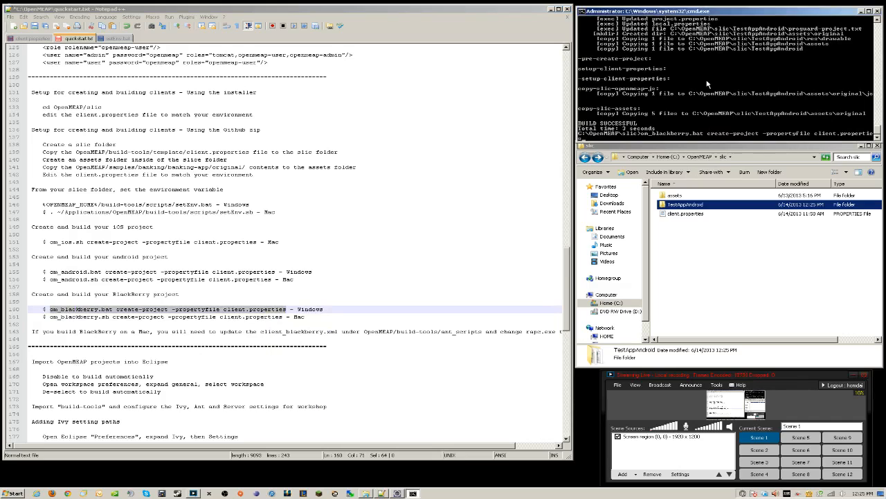
key("Return")
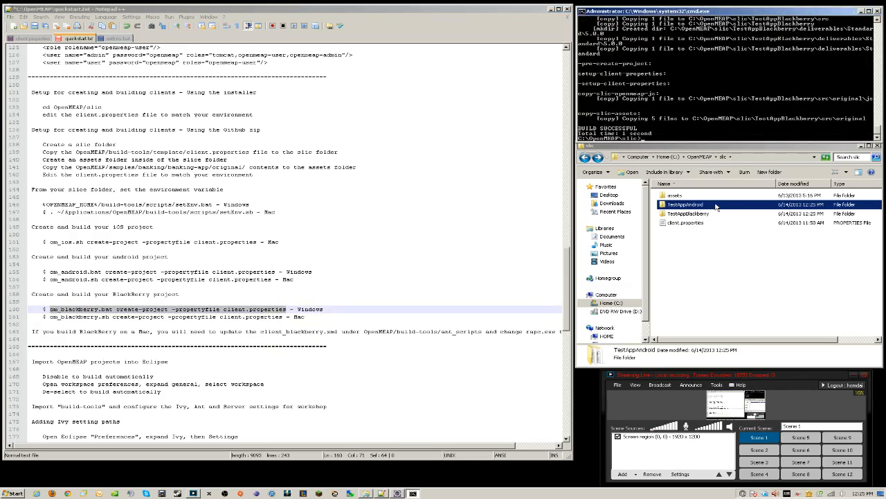
Inspect the new TestAppBlackberry folder, then return to the slic folder listing
left_click(699, 214)
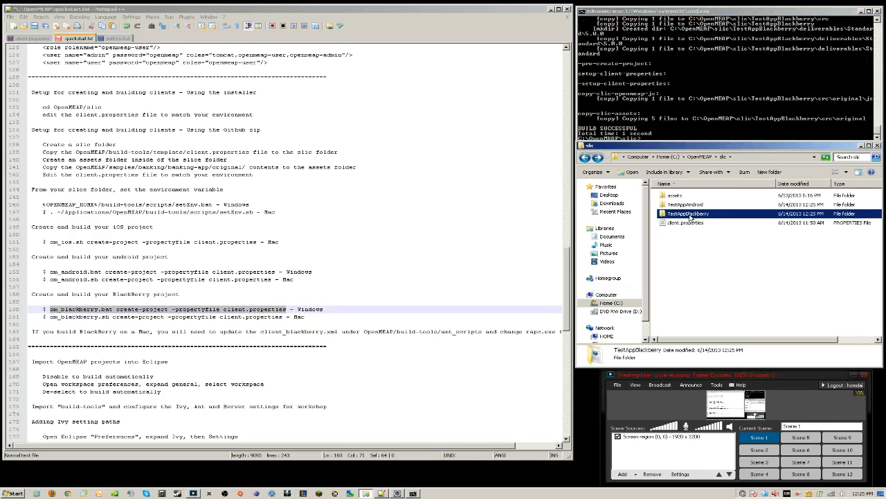
double_click(690, 216)
left_click(585, 157)
left_click(689, 205)
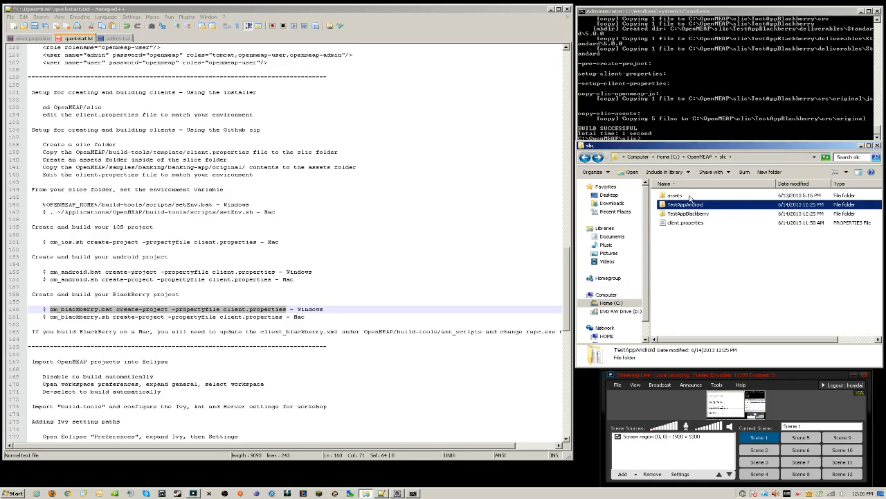
left_click(337, 289)
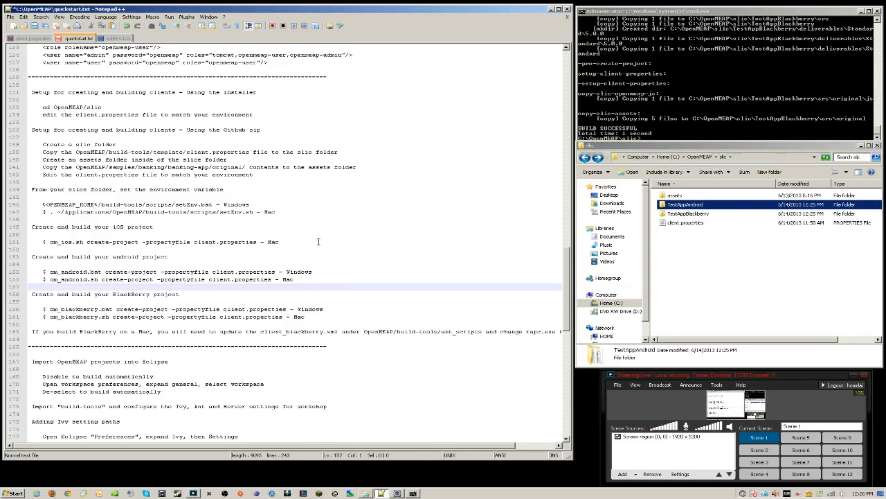
scroll(319, 241, "up", 4)
Launch the Existing Projects into Workspace import wizard from Eclipse's Project Explorer
left_click(397, 492)
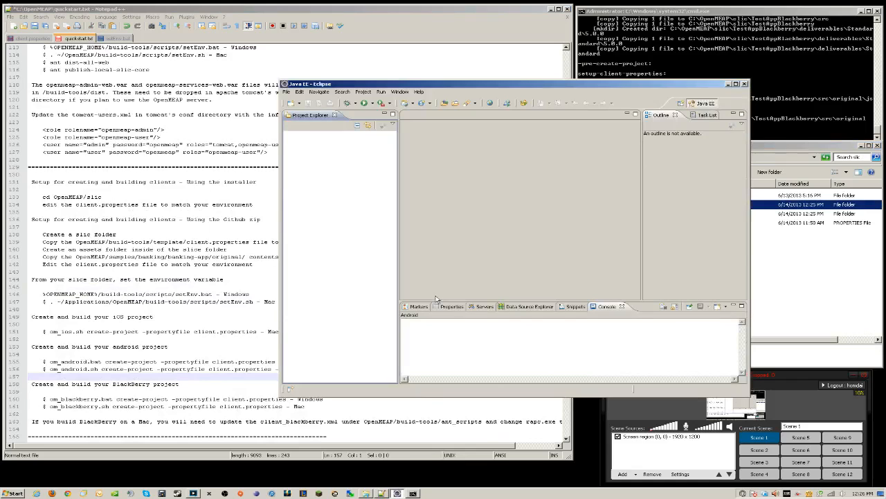
left_click_drag(510, 84, 523, 85)
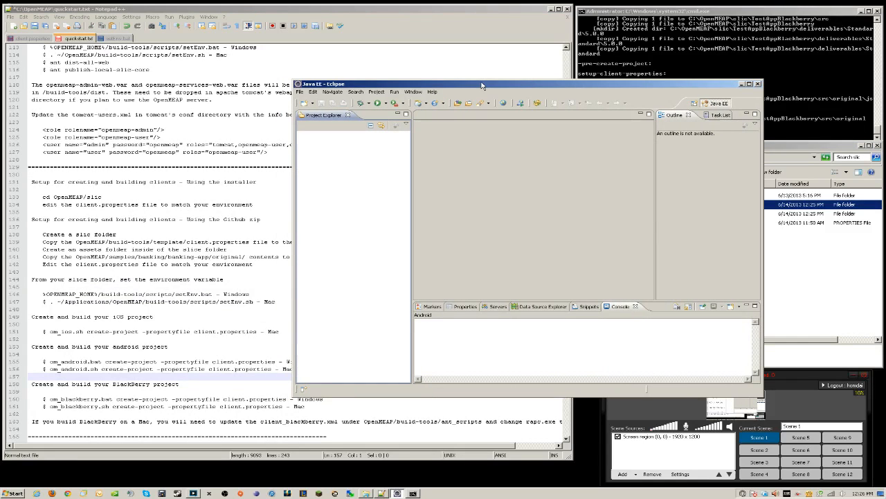
right_click(340, 151)
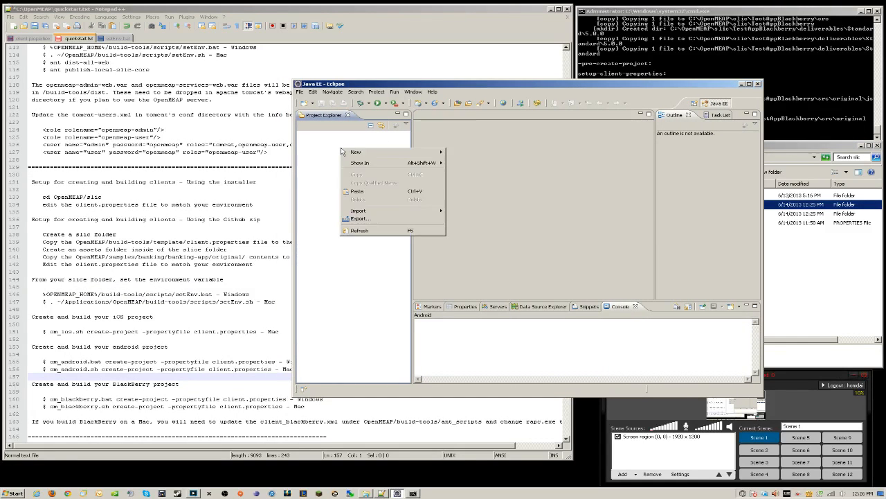
mouse_move(401, 211)
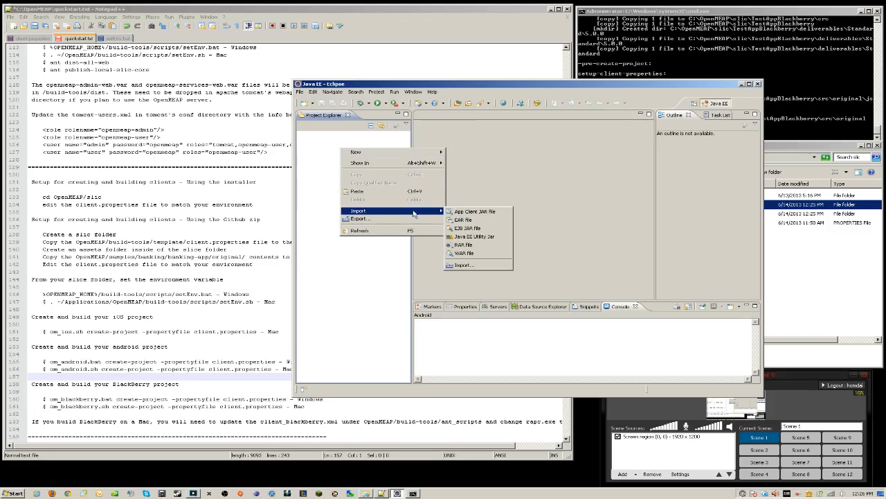
left_click(464, 266)
left_click(500, 172)
left_click(545, 322)
Set C:\OpenMEAP as the root directory, deselect all, and import only build-tools
left_click(619, 153)
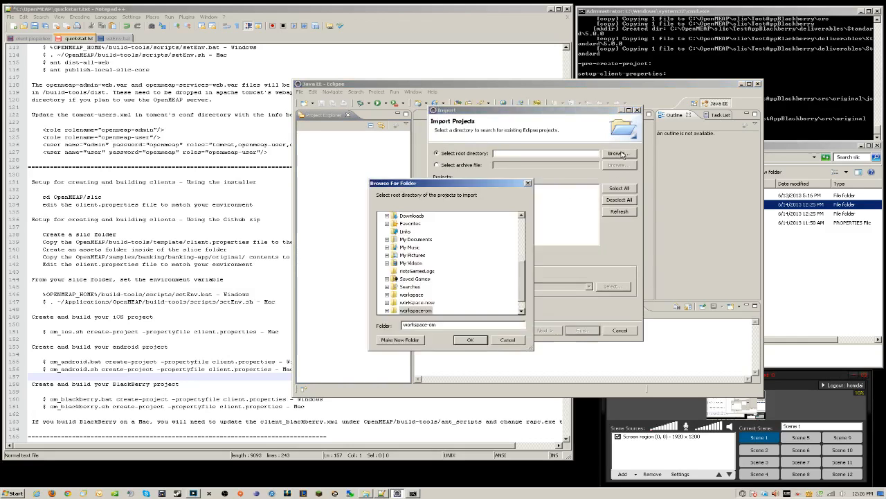
left_click_drag(523, 271, 522, 220)
left_click(383, 239)
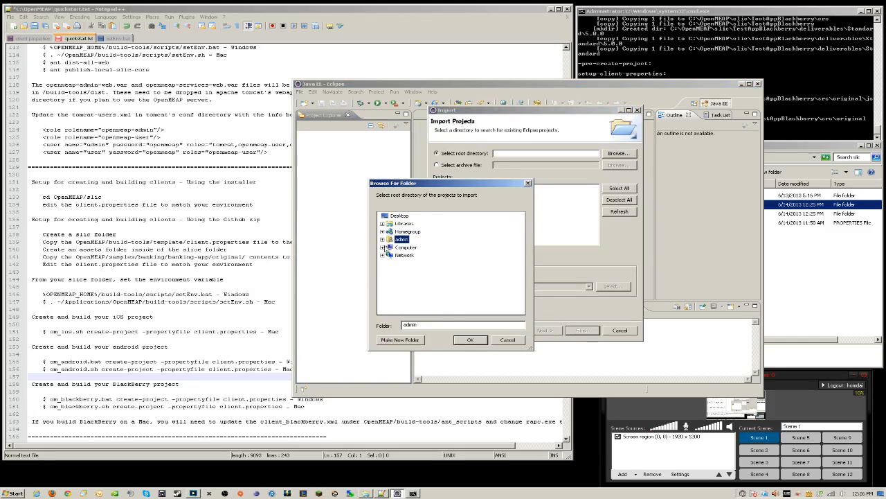
left_click(382, 247)
left_click(386, 255)
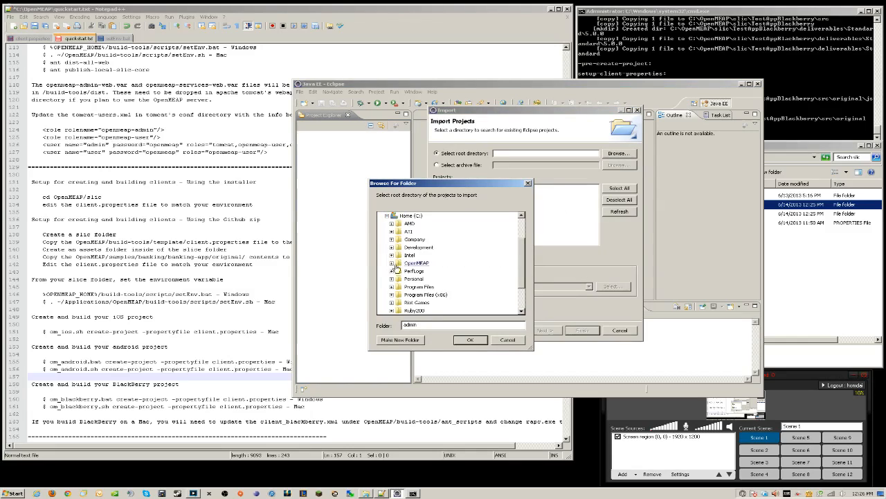
left_click(400, 266)
left_click(469, 340)
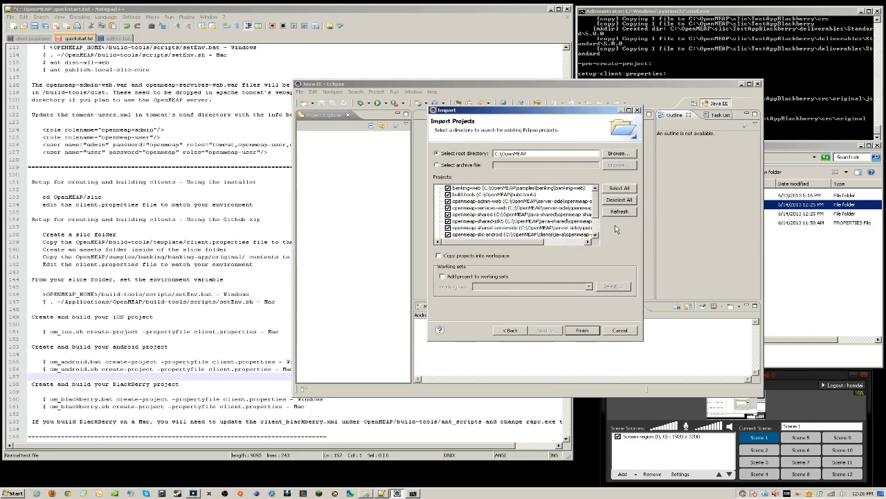
left_click(620, 200)
left_click(449, 195)
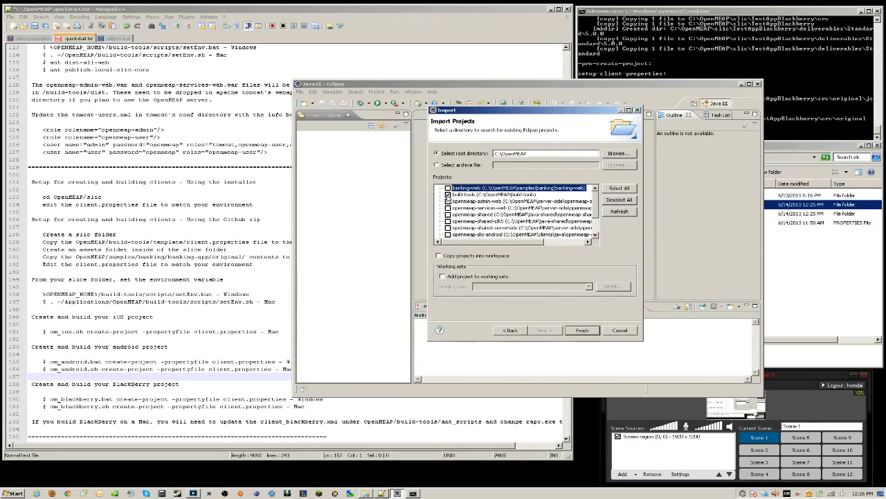
left_click(580, 331)
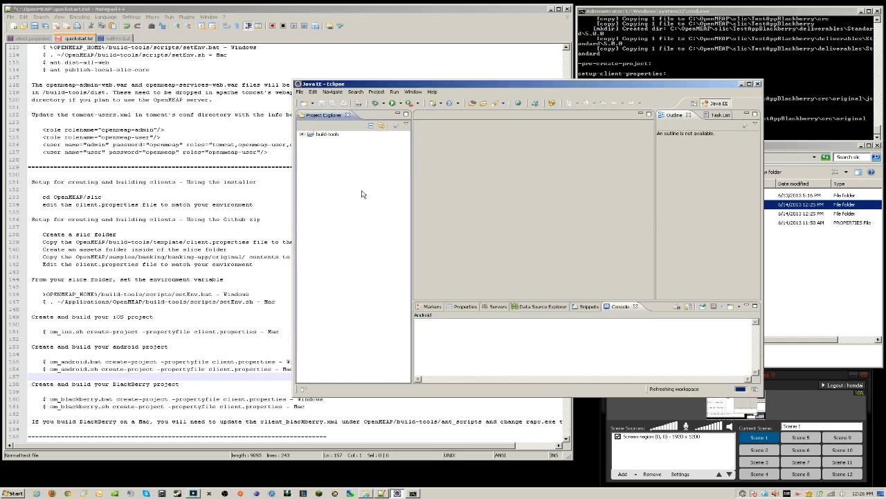
left_click_drag(494, 89, 351, 88)
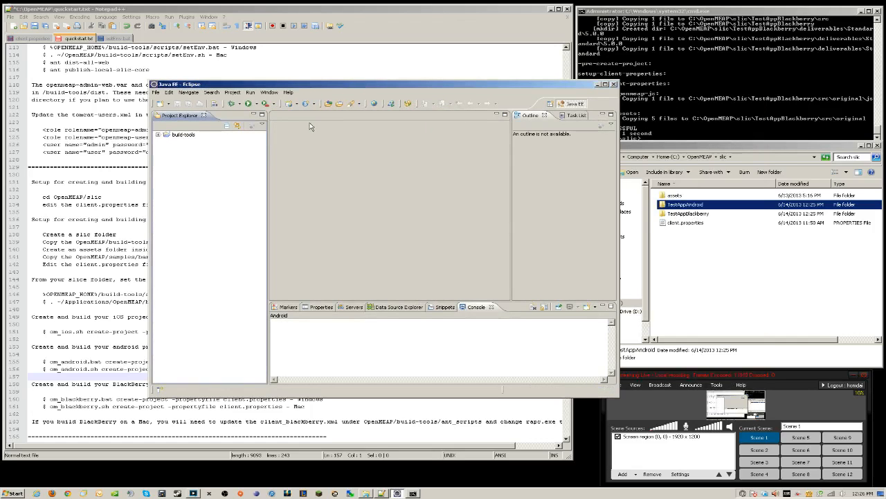
Open Eclipse Preferences and review the global properties under Ant > Runtime
left_click(269, 93)
left_click(281, 192)
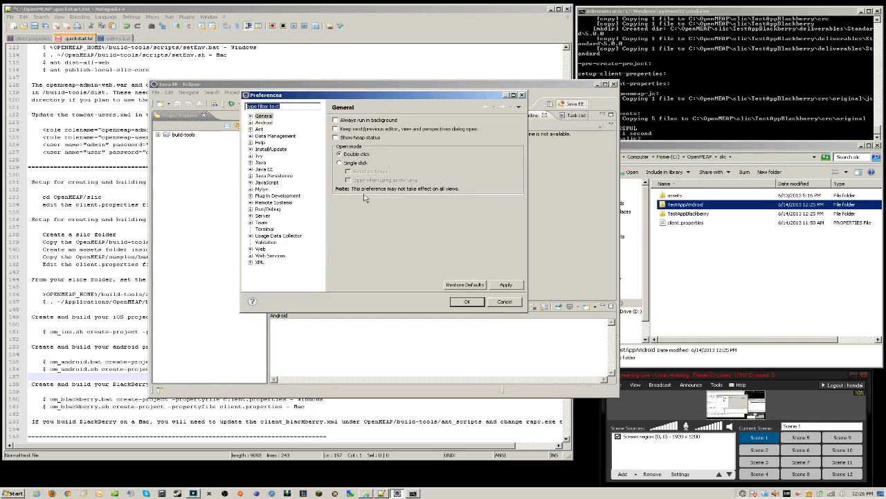
left_click(251, 129)
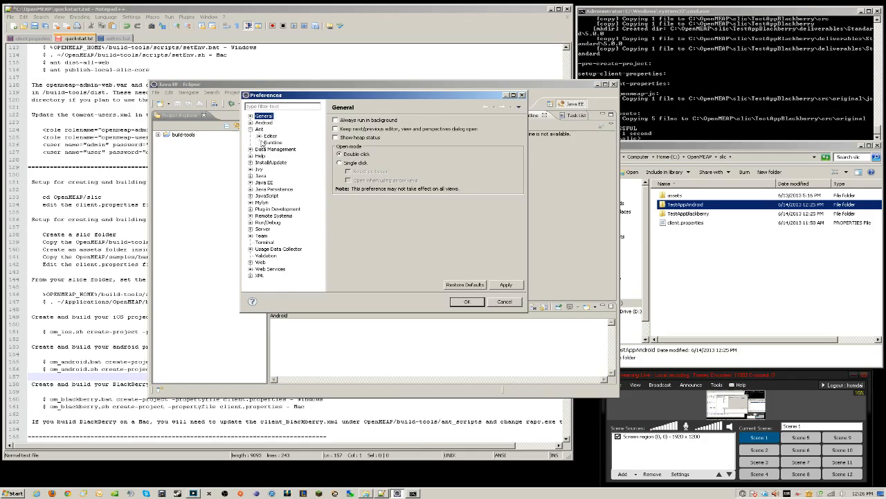
left_click(273, 142)
left_click(451, 130)
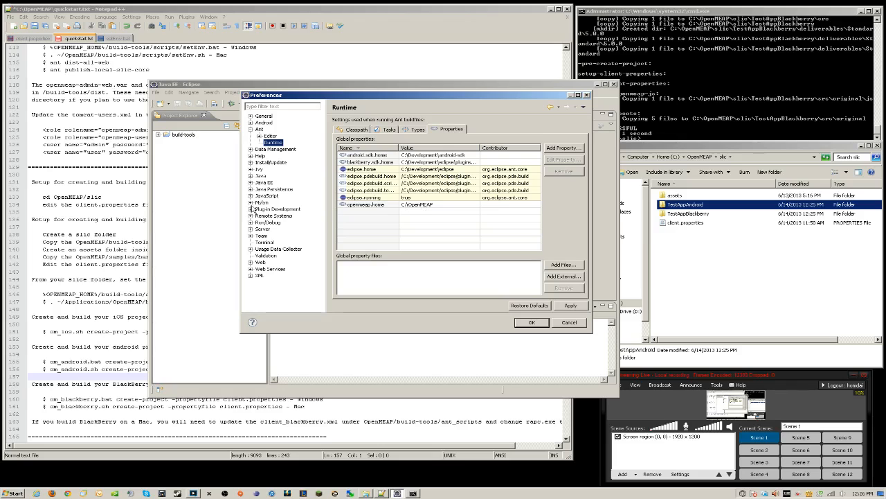
Set the Ivy settings path to build-tools/ivysettings.xml
left_click(250, 170)
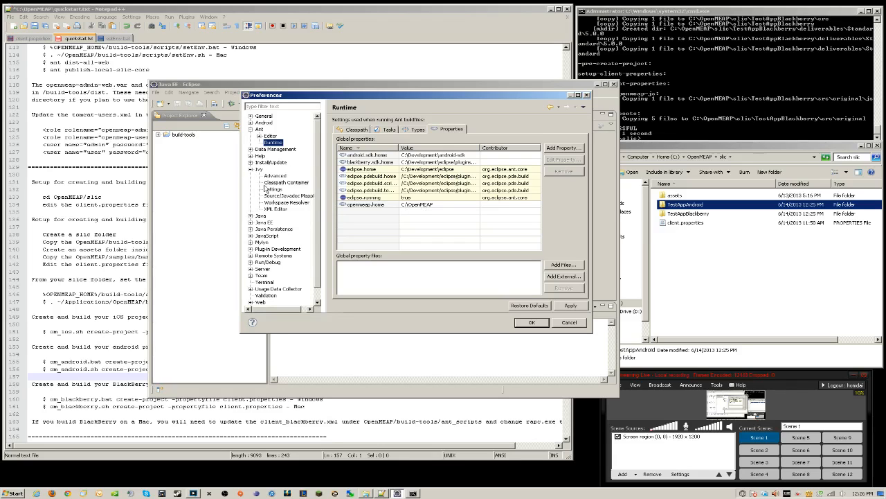
left_click(273, 189)
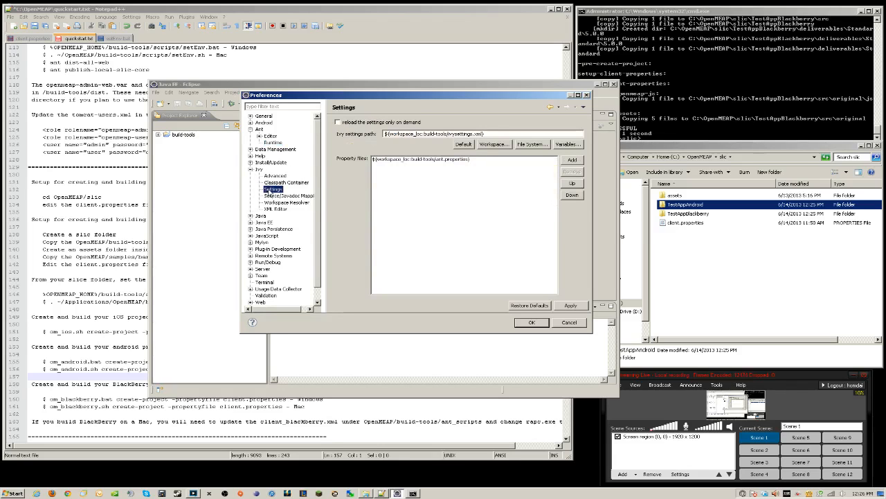
left_click(492, 144)
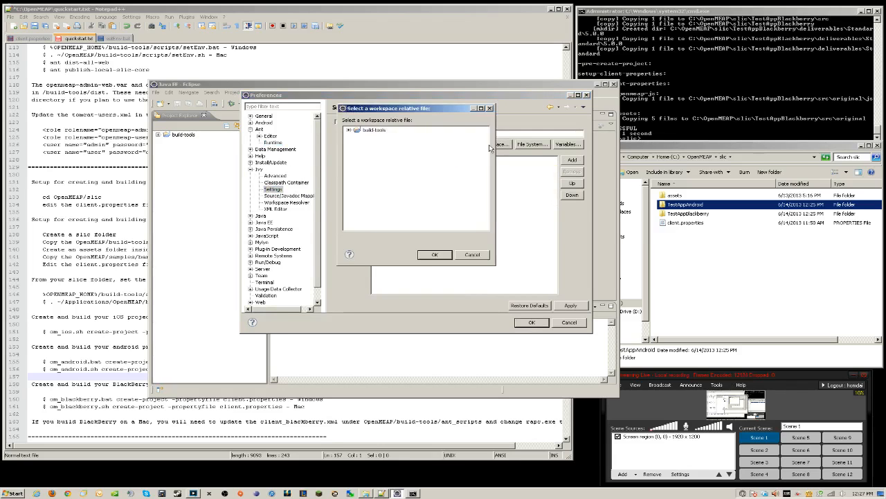
left_click(350, 131)
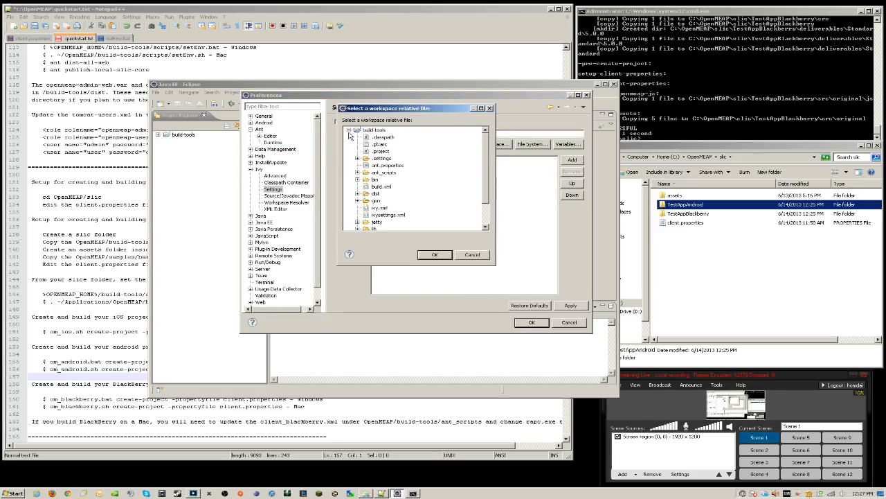
left_click(393, 216)
left_click(434, 254)
Keep build-tools/ant.properties as the Ivy property file, cancelling an extra property file
left_click(435, 161)
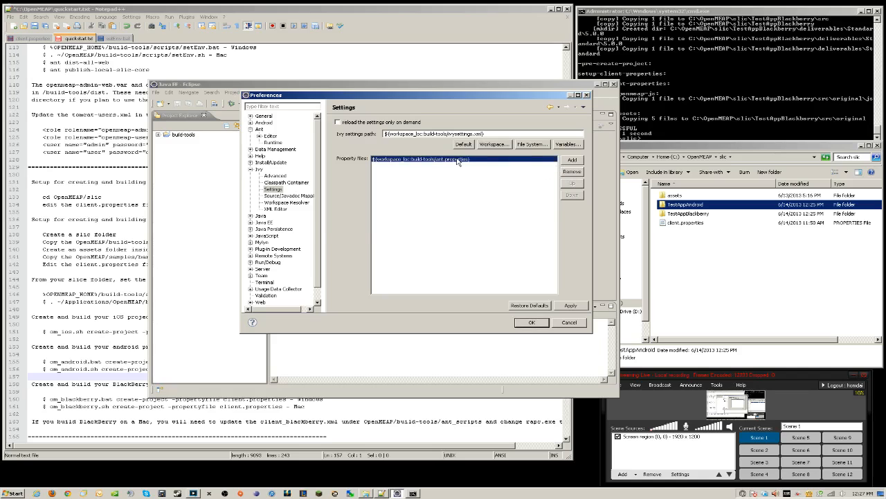
left_click(571, 163)
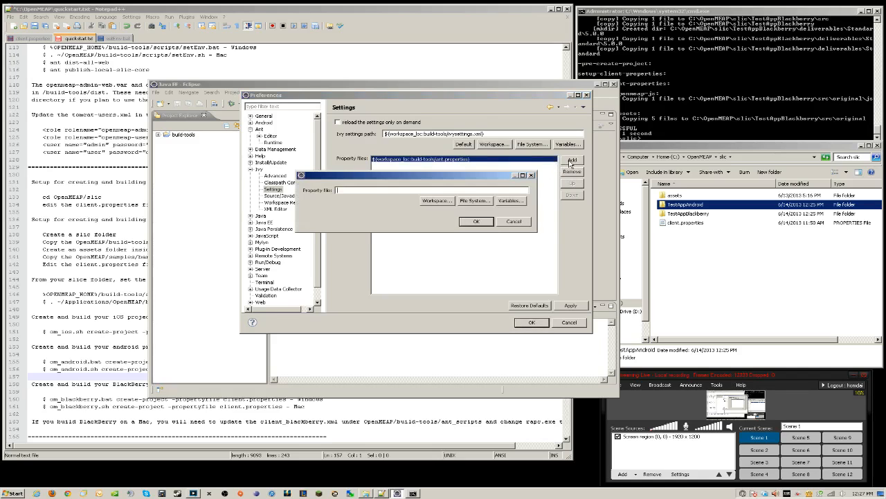
left_click(434, 201)
left_click(349, 120)
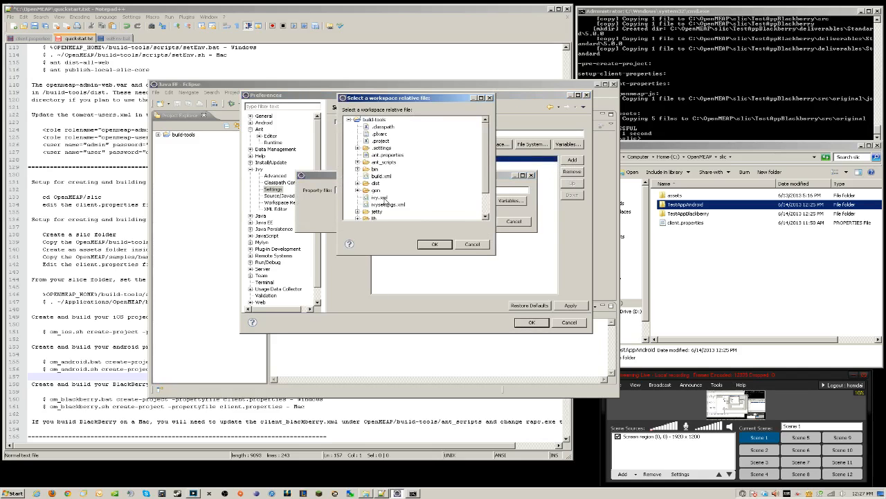
left_click(460, 245)
left_click(506, 221)
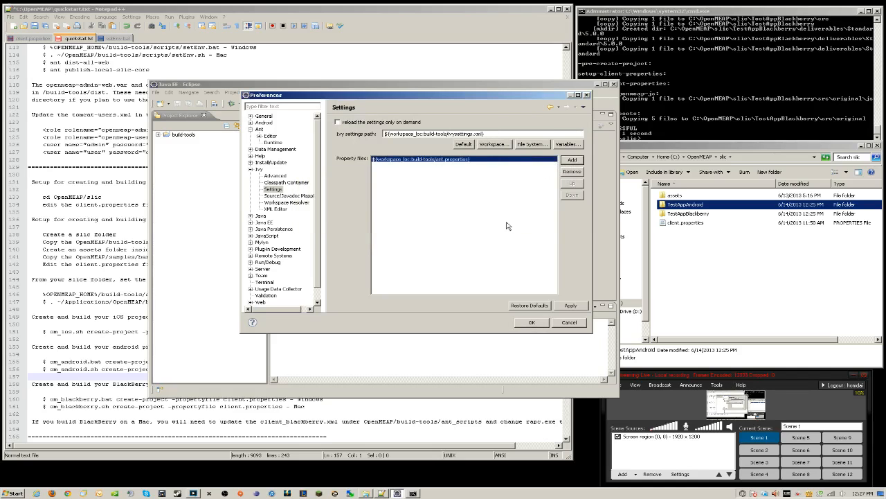
left_click(252, 170)
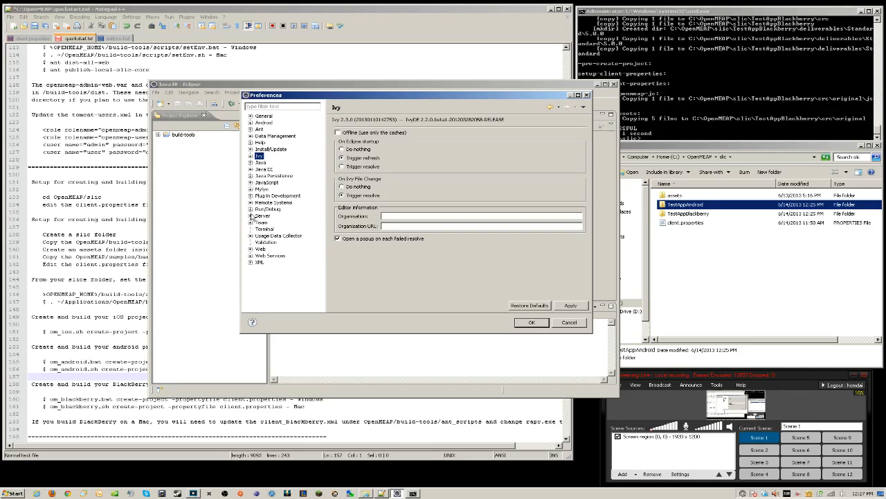
Check the Apache Tomcat v7.0 runtime at C:/Development/apache-tomcat-7.0.32, then close Preferences with OK
left_click(251, 216)
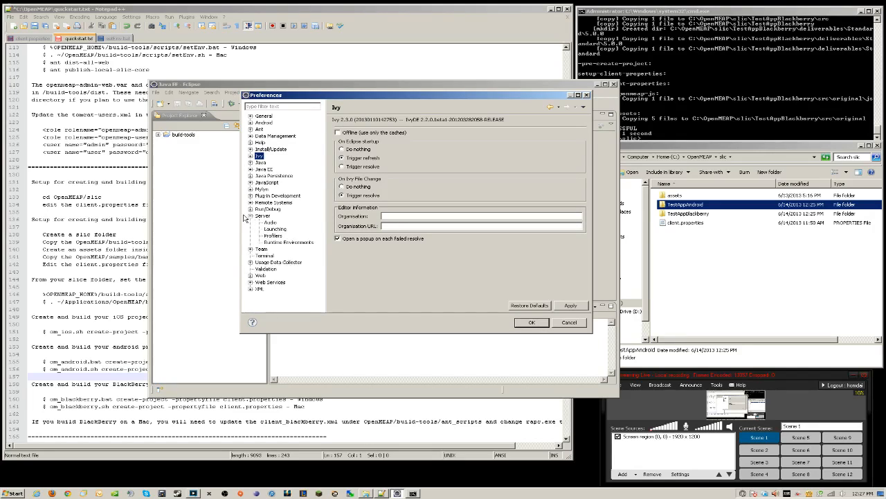
left_click(285, 242)
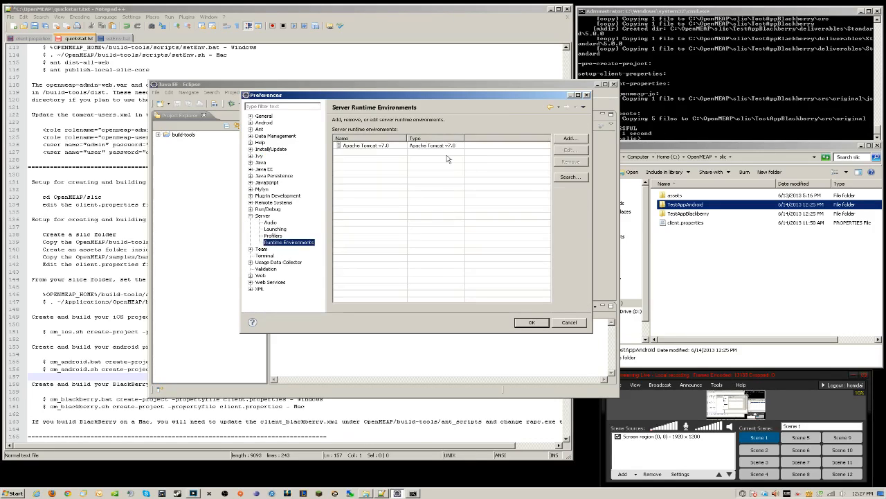
left_click(433, 147)
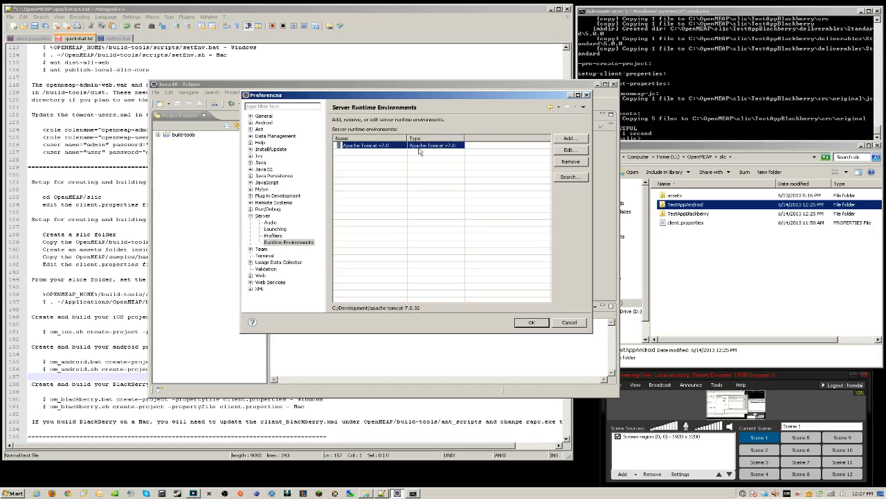
left_click(570, 151)
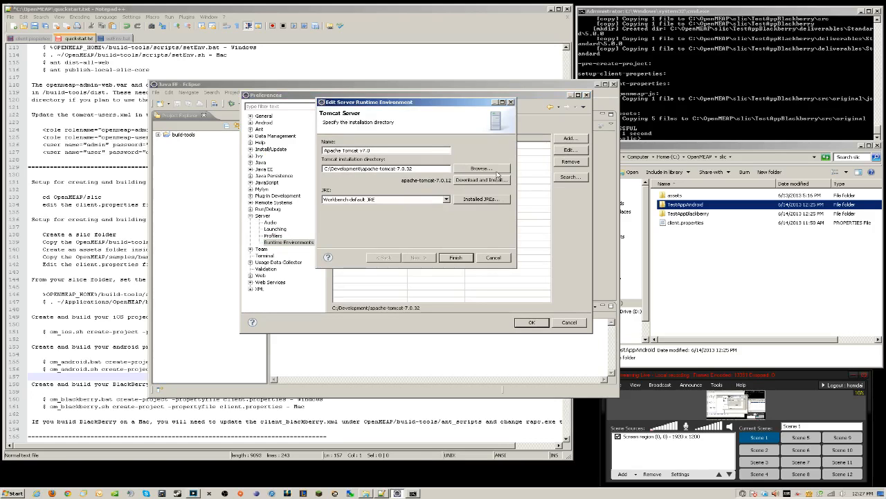
left_click(462, 257)
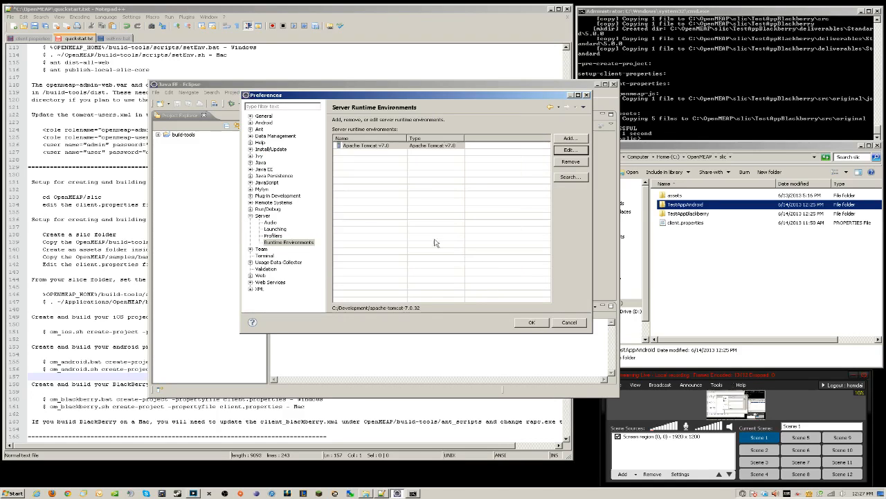
left_click(531, 325)
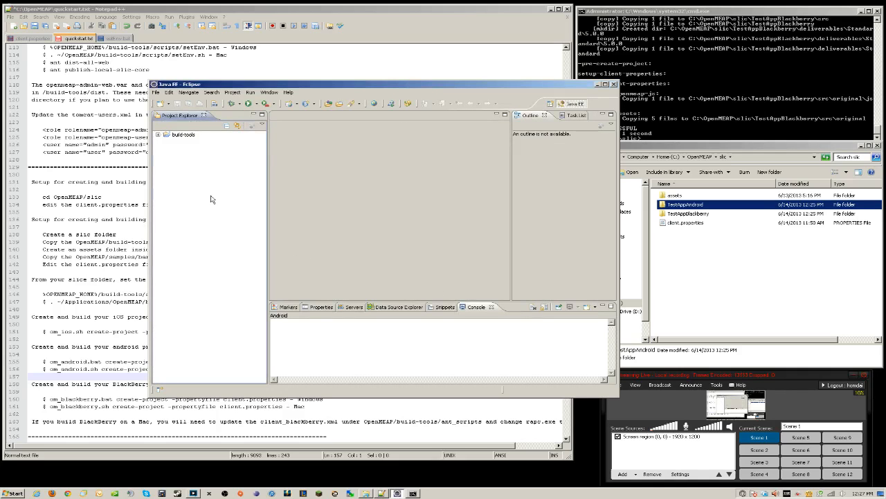
Build the build-tools project
left_click(185, 134)
right_click(187, 135)
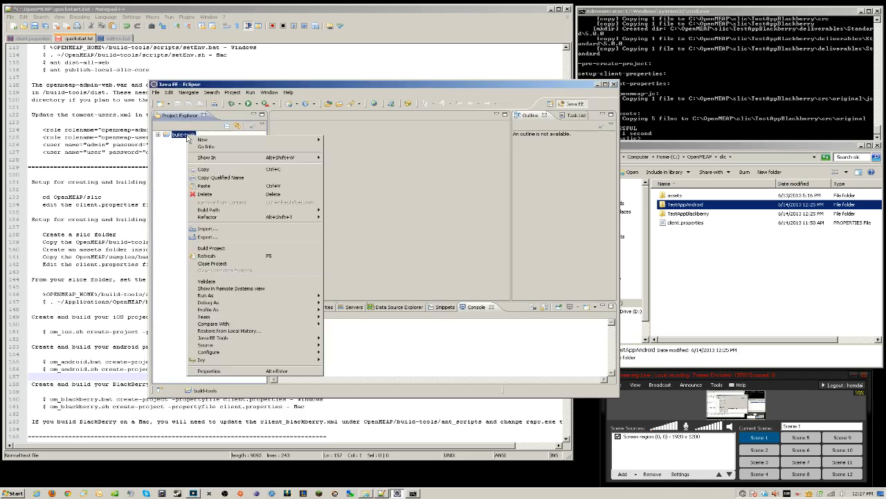
left_click(211, 248)
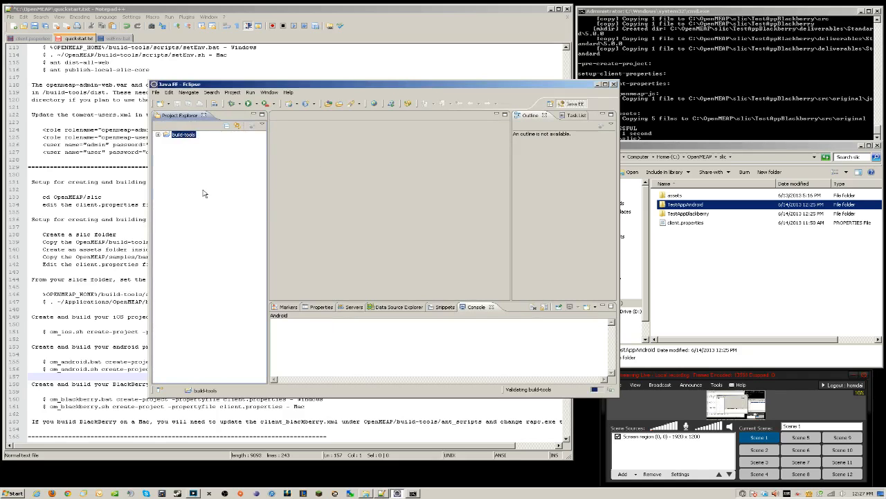
Import openmeap-shared, openmeap-shared-jdk5 and openmeap-shared-serverside from C:\OpenMEAP
right_click(195, 196)
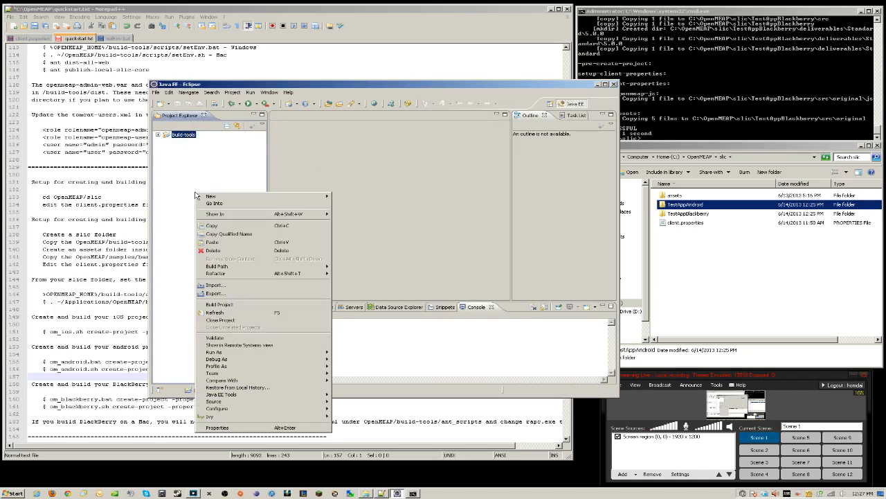
left_click(357, 275)
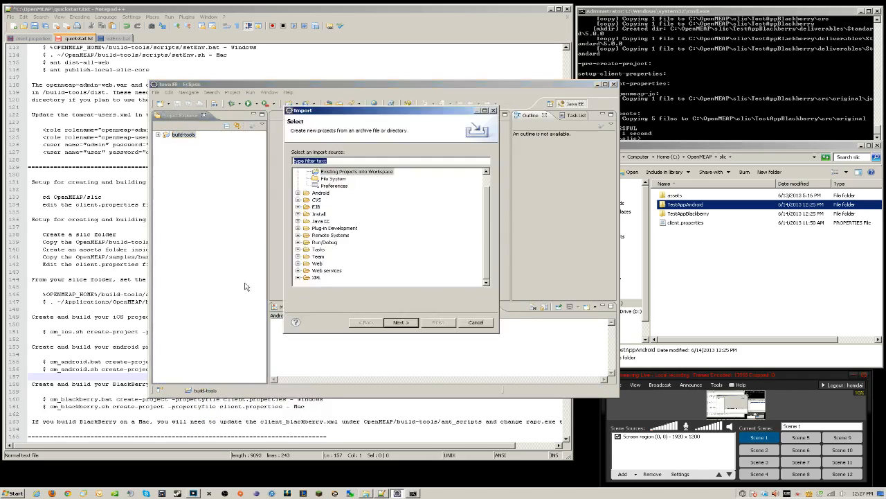
left_click(409, 322)
left_click(463, 154)
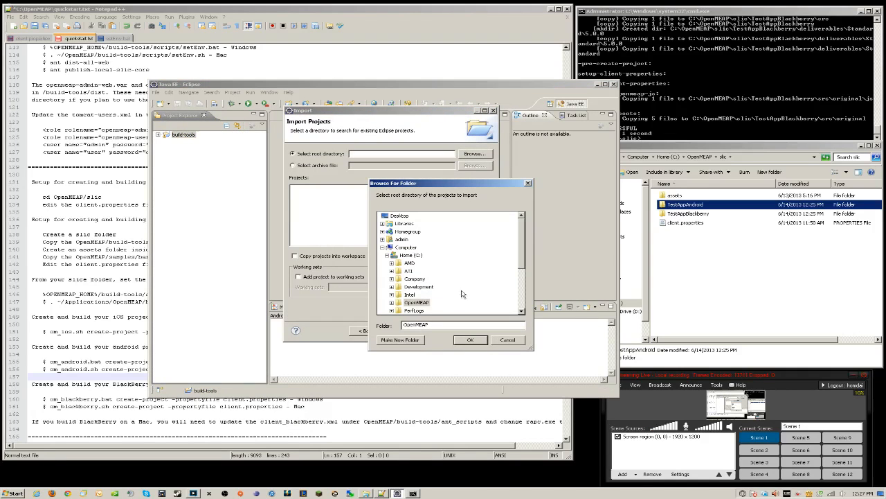
left_click(470, 339)
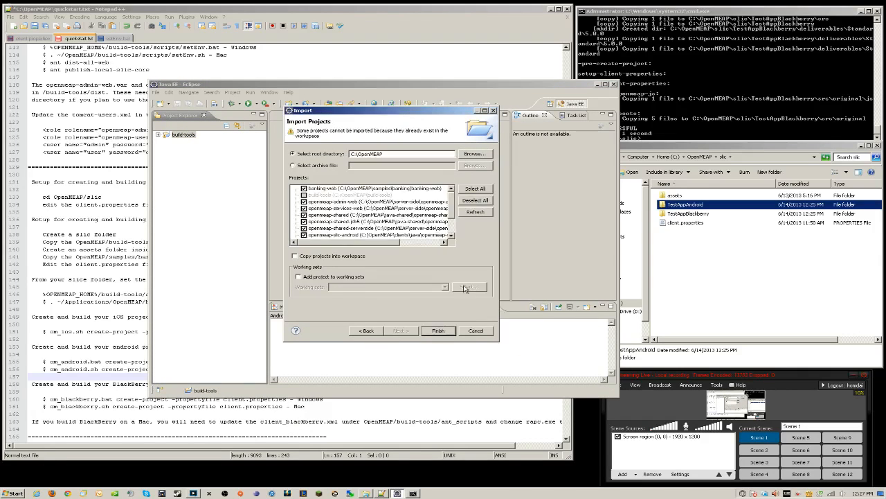
left_click(473, 201)
left_click(303, 215)
left_click(303, 221)
left_click(304, 228)
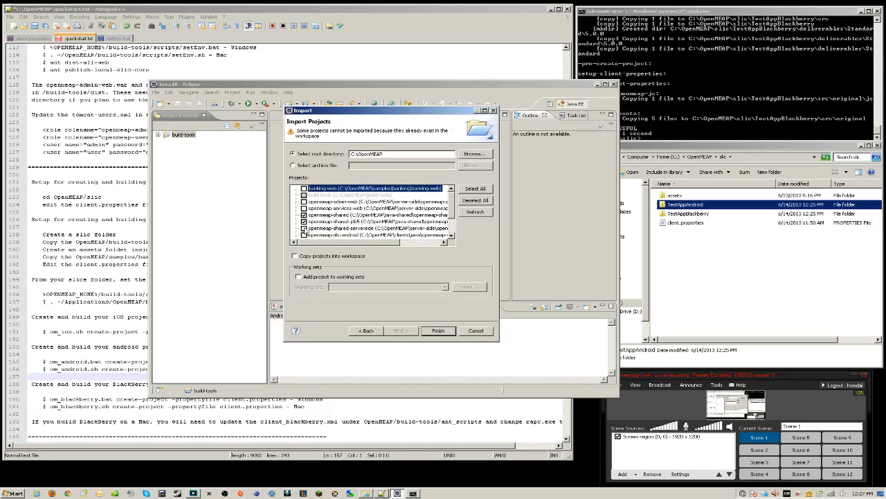
left_click(444, 332)
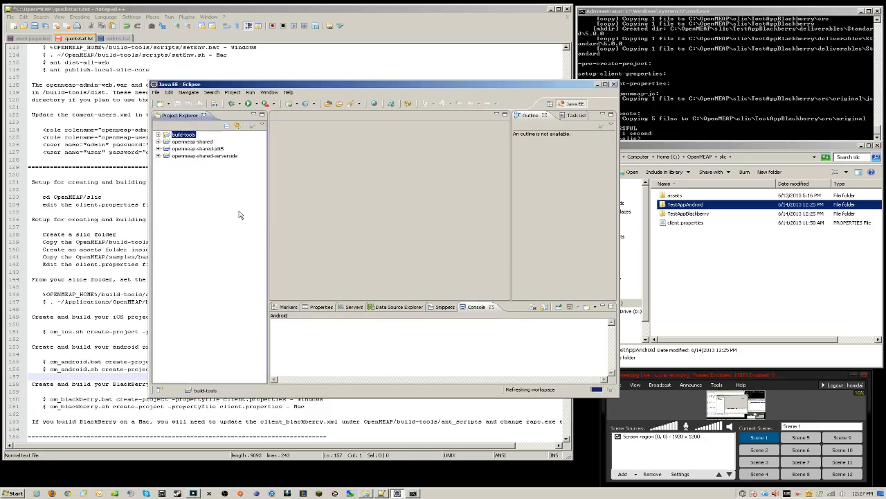
Build openmeap-shared, openmeap-shared-jdk5 and openmeap-shared-serverside one after another
right_click(199, 143)
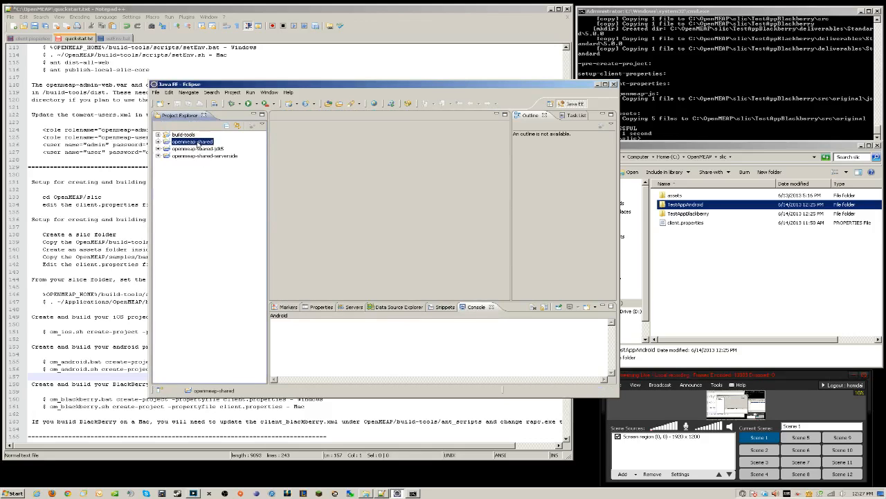
left_click(240, 254)
right_click(196, 149)
left_click(218, 261)
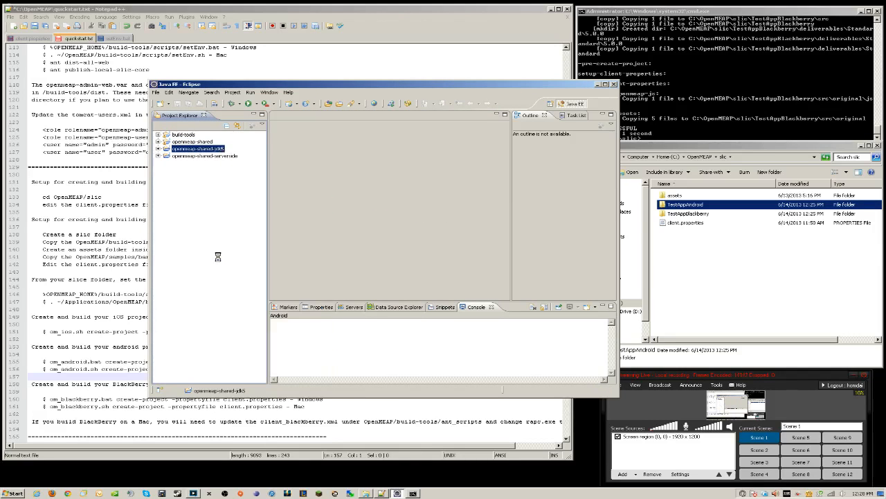
right_click(204, 157)
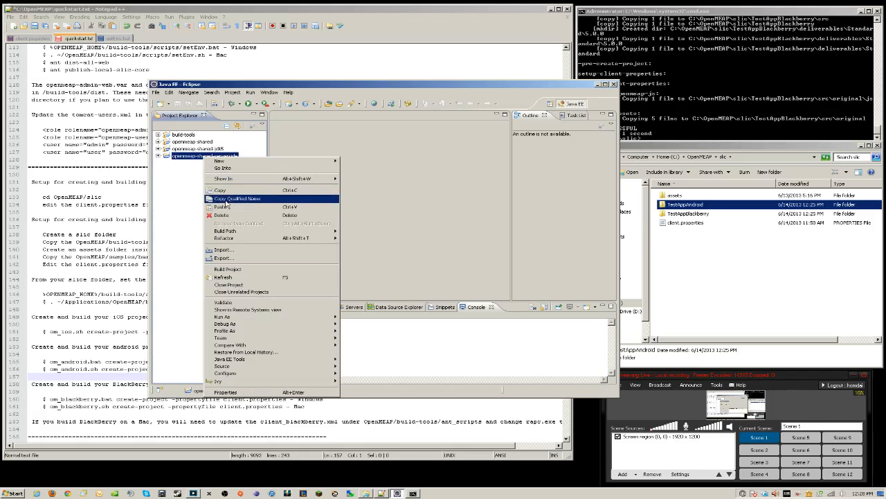
left_click(241, 268)
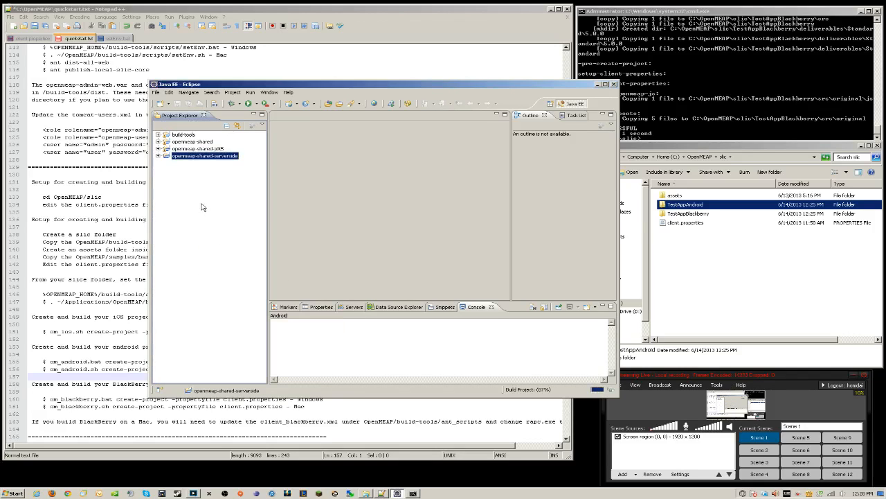
Start another Existing Projects import into the workspace
right_click(202, 206)
left_click(263, 284)
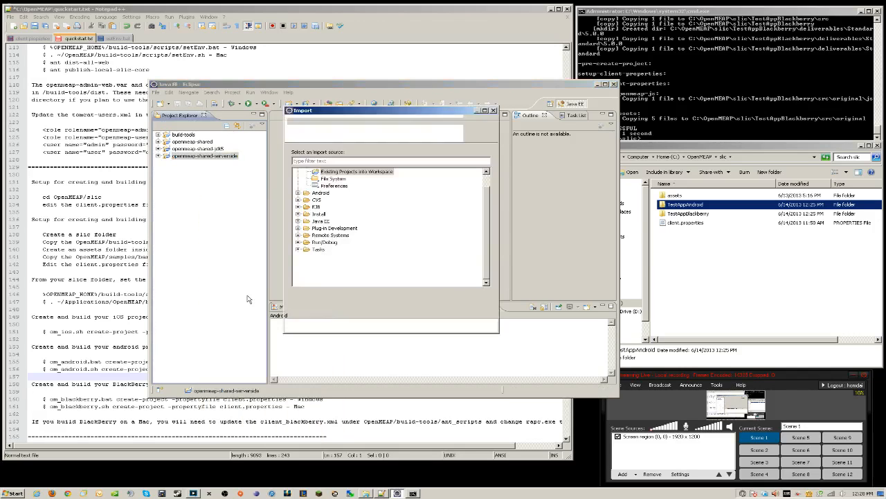
left_click(408, 324)
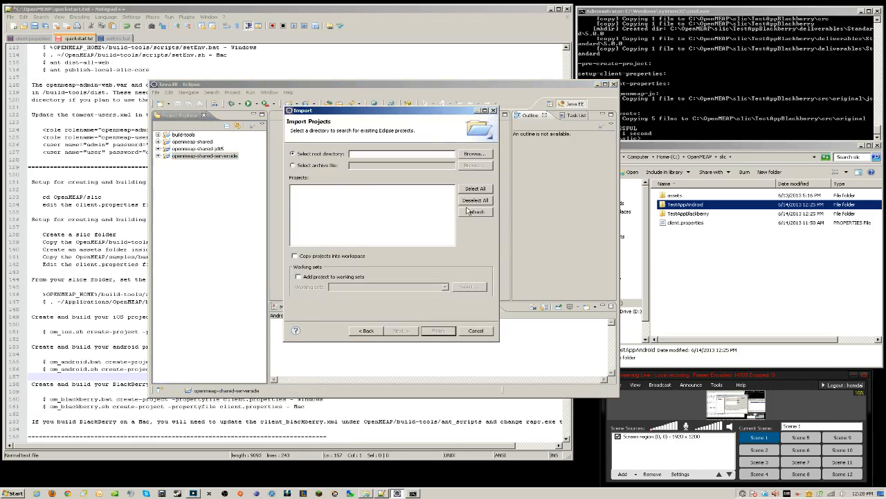
Choose C:\OpenMEAP as root, deselect all, check the three web projects, and finish importing
left_click(473, 153)
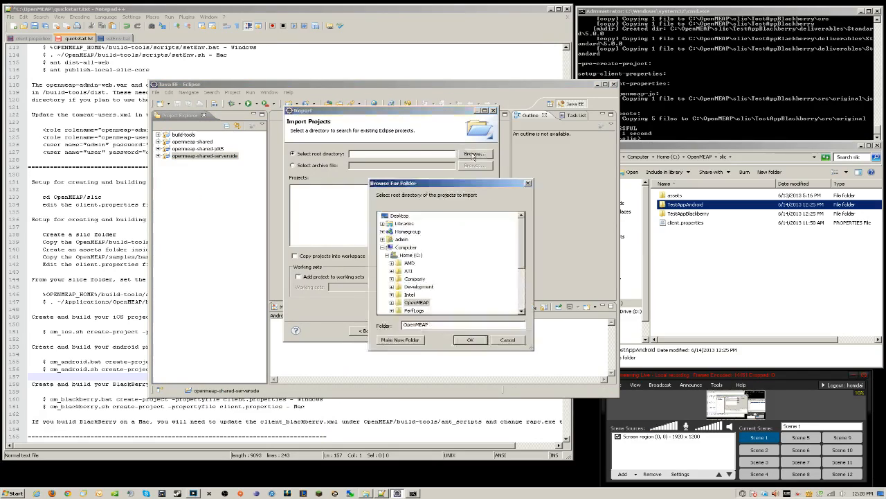
left_click(469, 340)
left_click(463, 201)
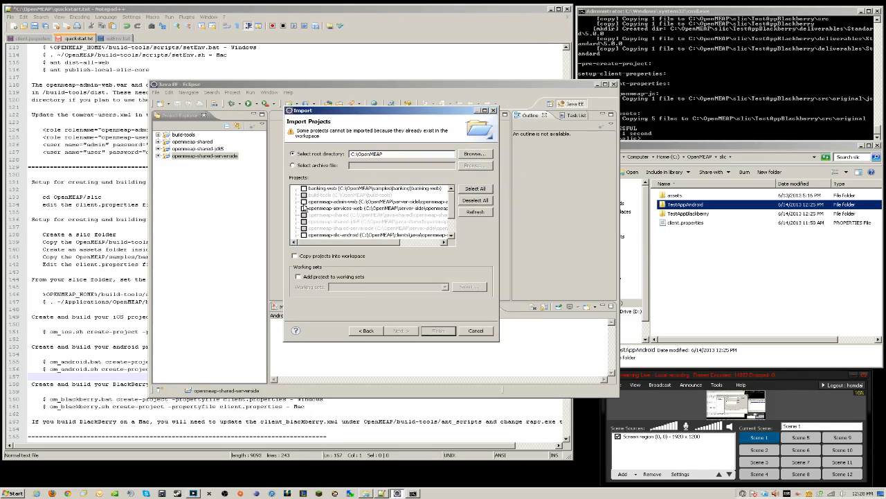
left_click(303, 201)
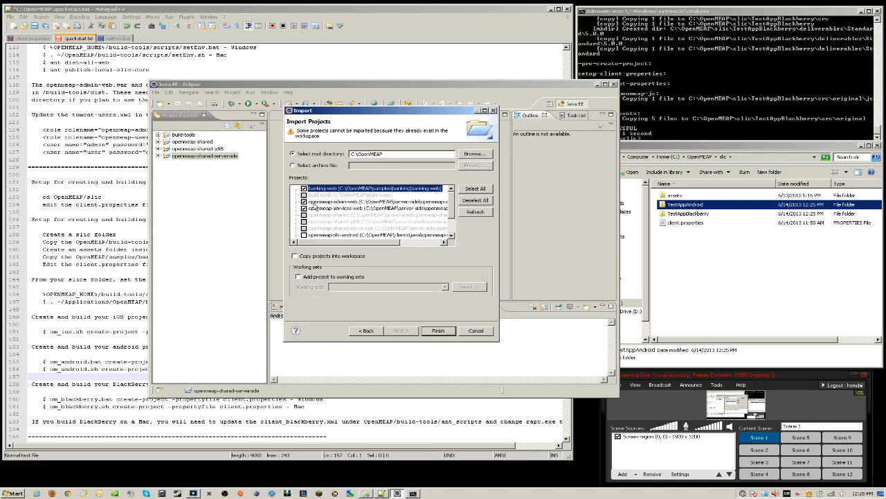
left_click(437, 331)
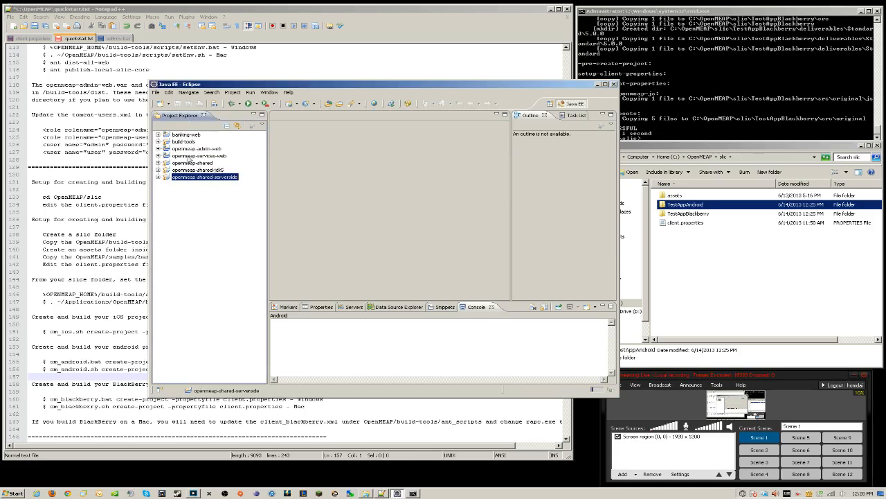
Build the openmeap-admin-web project and then the banking-web project
left_click(191, 149)
right_click(191, 150)
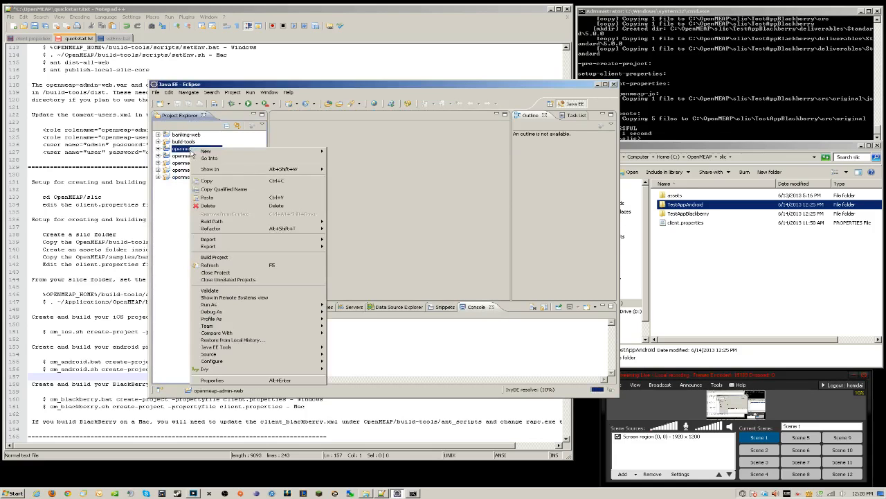
left_click(228, 259)
right_click(204, 156)
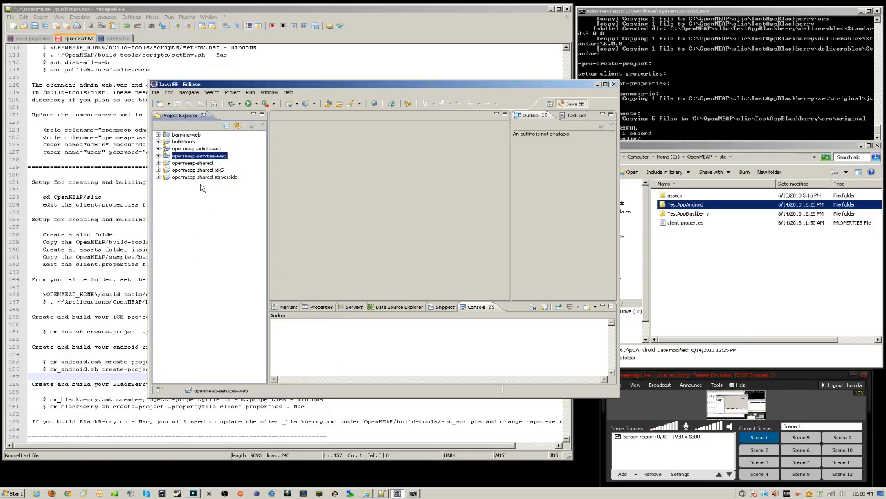
right_click(187, 135)
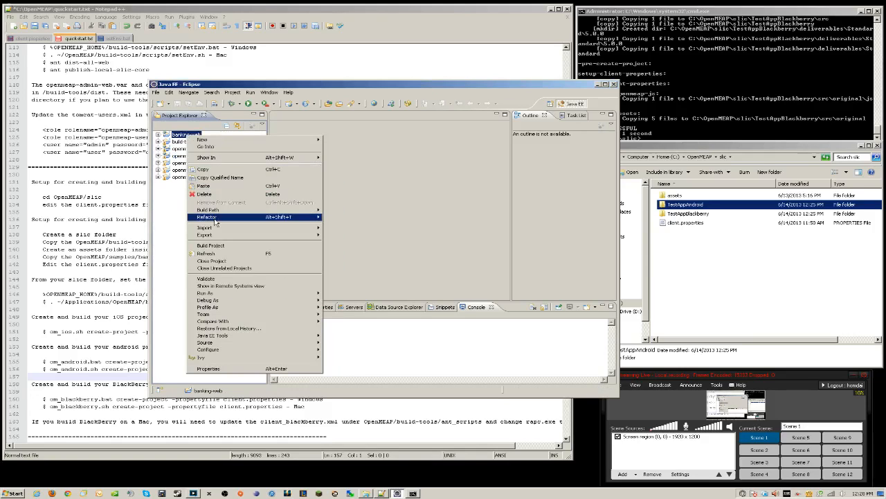
left_click(219, 248)
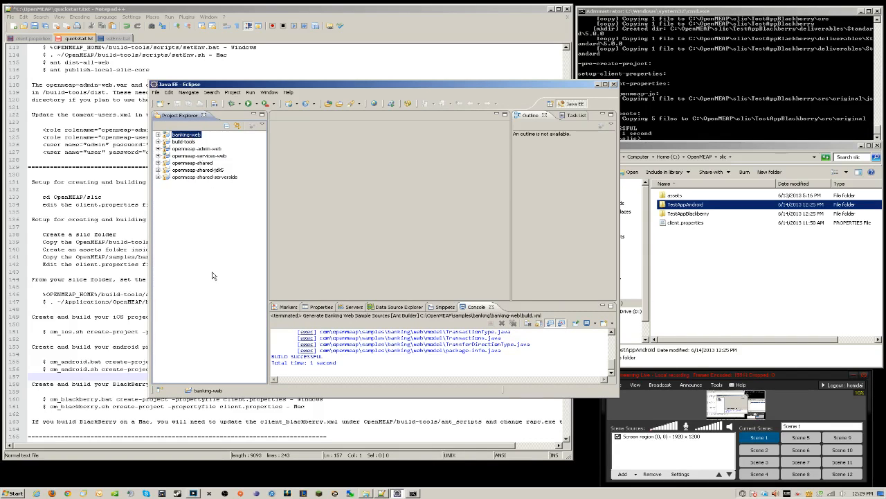
Import openmeap-slic-android, openmeap-slic-blackberry and openmeap-slic-core from C:\OpenMEAP
right_click(199, 233)
mouse_move(233, 325)
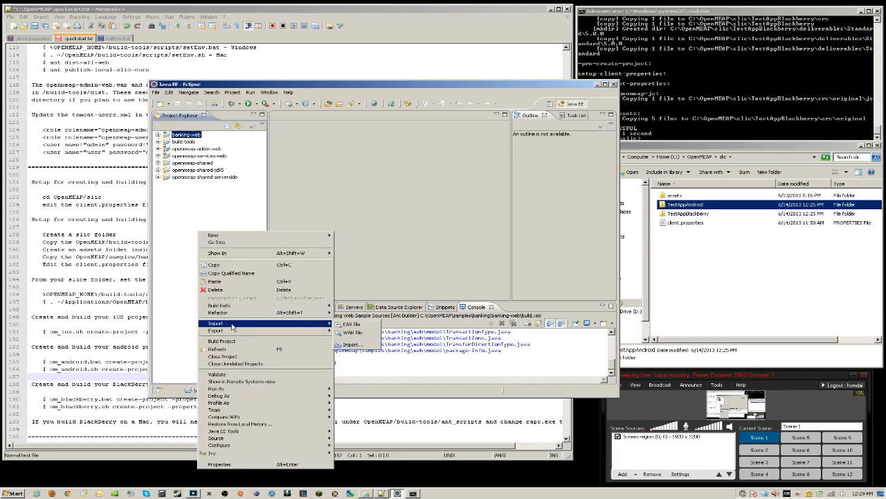
left_click(351, 344)
left_click(415, 323)
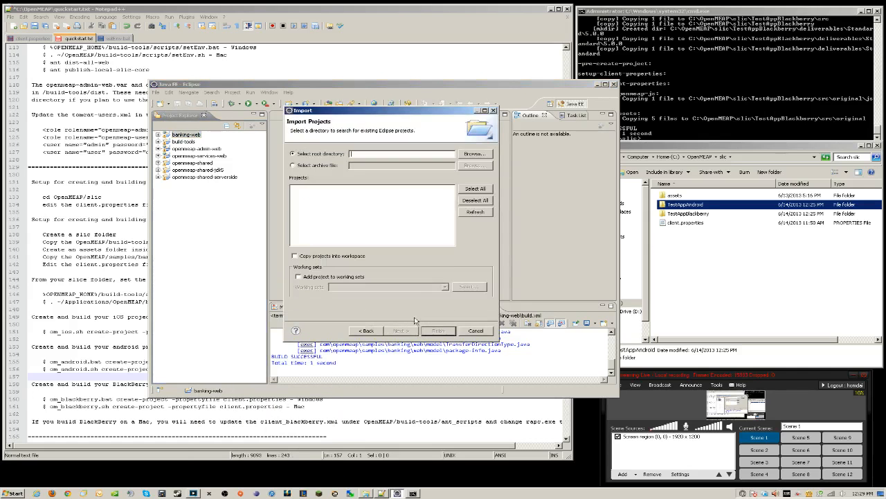
left_click(477, 154)
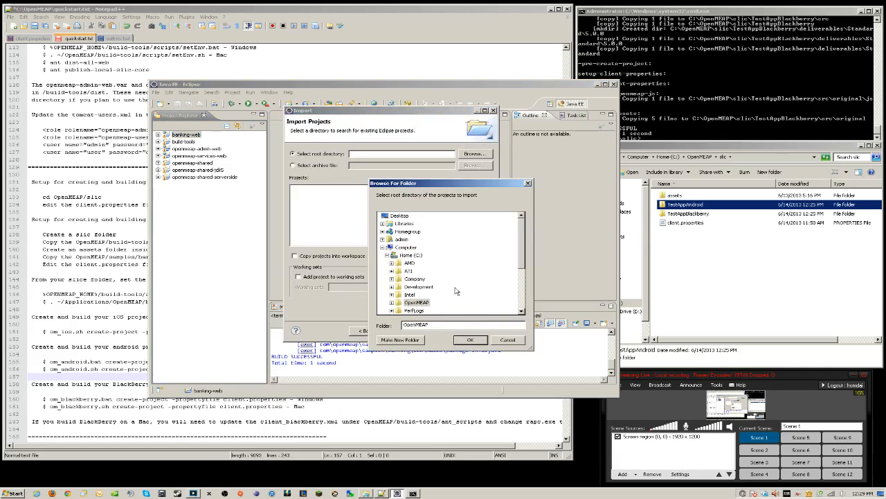
left_click(470, 340)
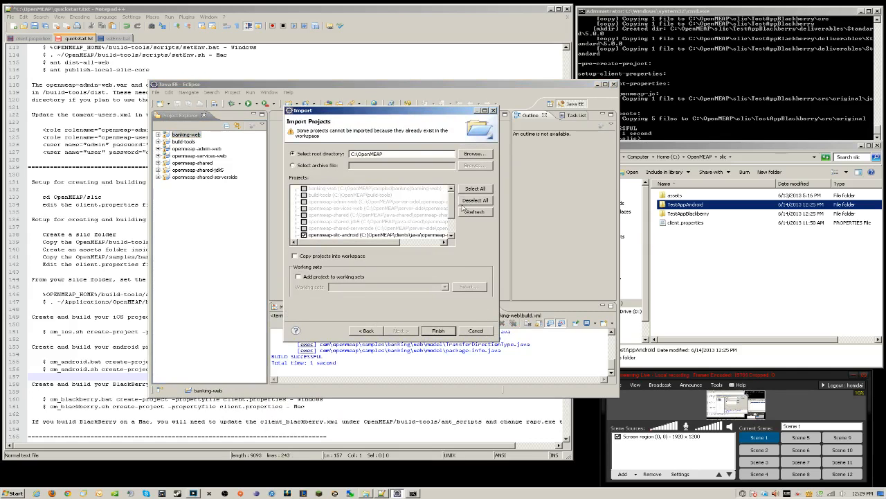
scroll(454, 205, "down", 2)
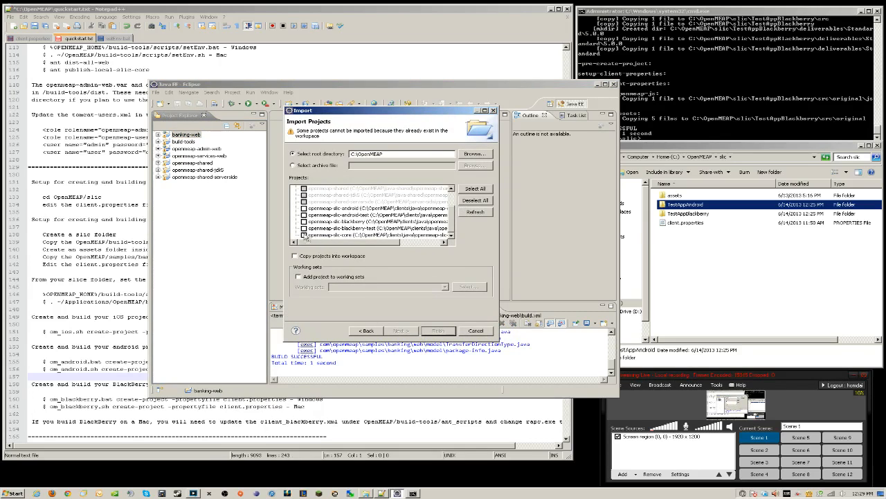
left_click(303, 235)
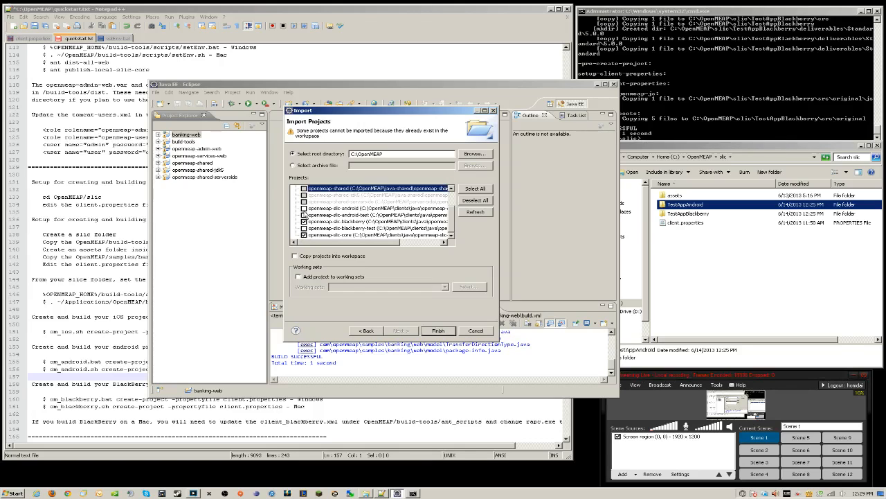
left_click(437, 330)
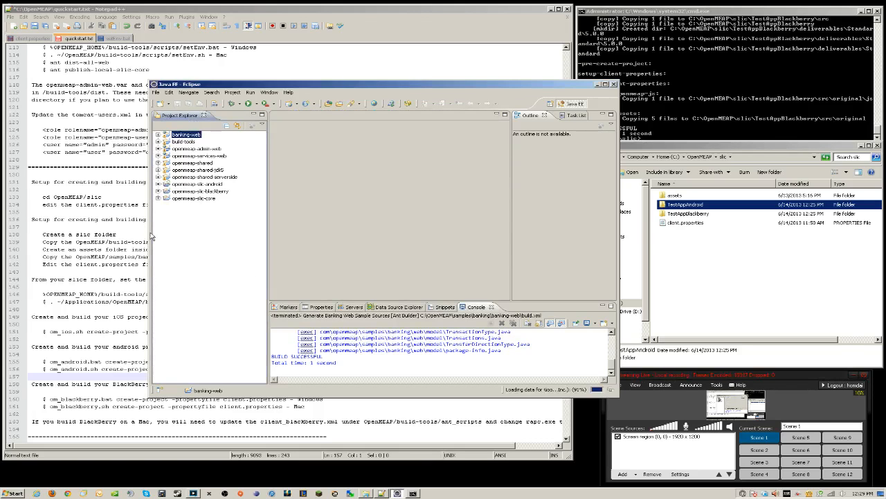
Build openmeap-slic-core and openmeap-slic-android, then select openmeap-slic-blackberry
right_click(196, 200)
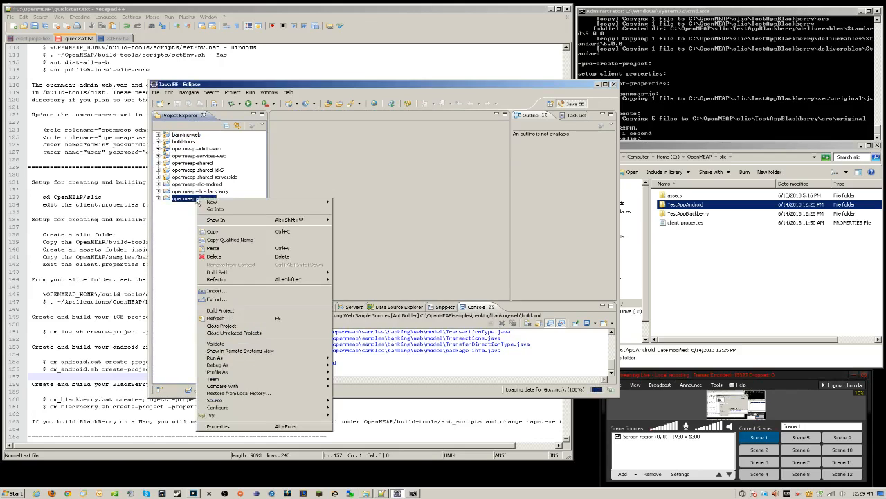
left_click(249, 309)
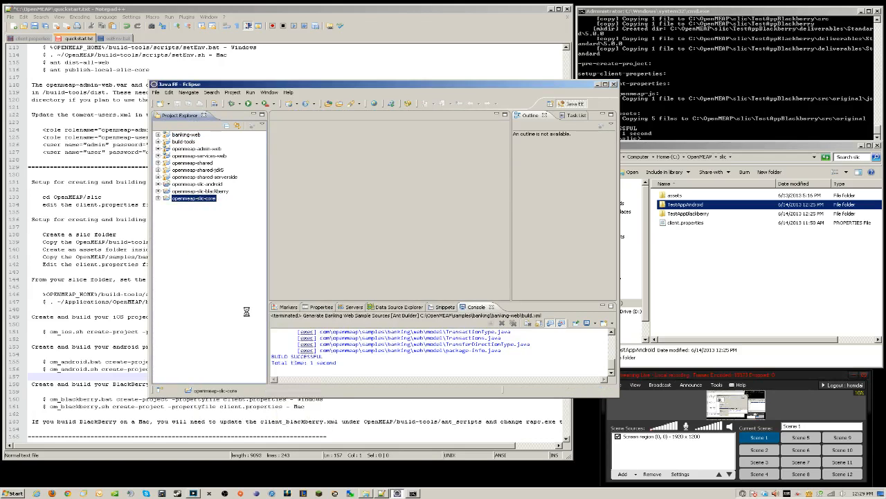
left_click(199, 185)
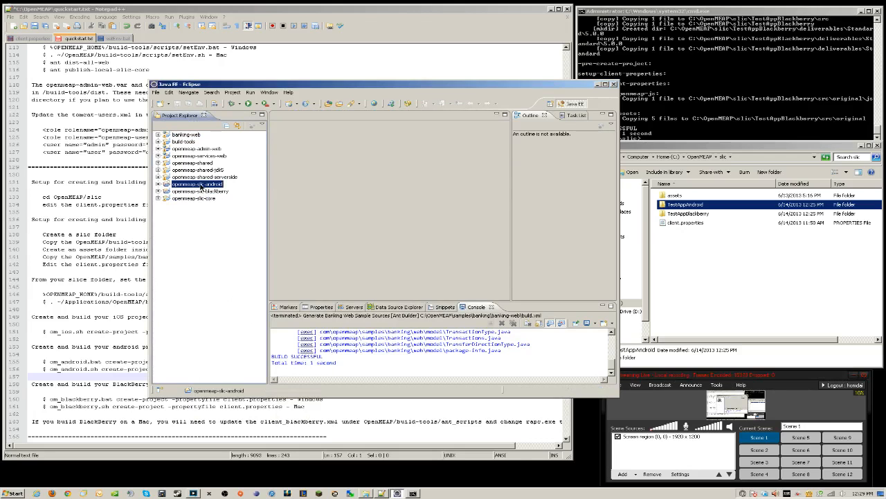
right_click(200, 184)
left_click(240, 295)
left_click(196, 191)
right_click(196, 192)
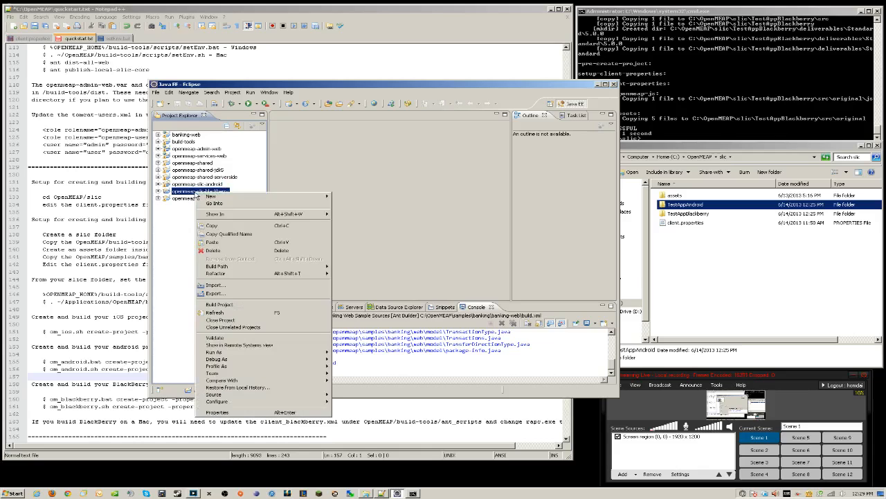
In openmeap-slic-blackberry's Java Build Path, check the net_rim_api.jar and J2SE-1.5 JRE libraries
left_click(264, 414)
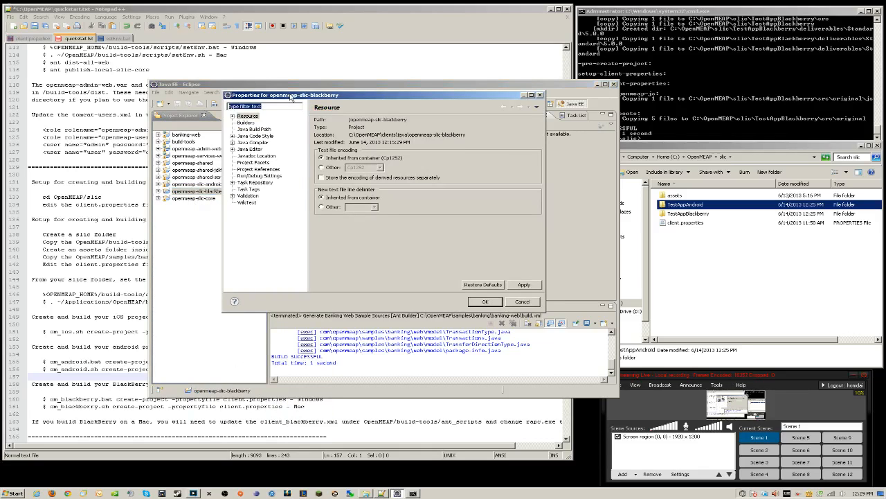
left_click_drag(292, 105, 288, 119)
left_click(255, 143)
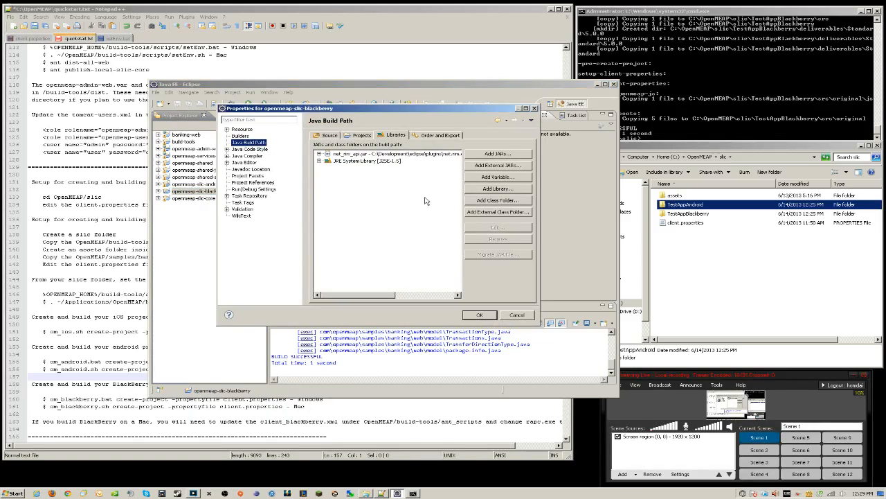
left_click_drag(217, 218, 150, 218)
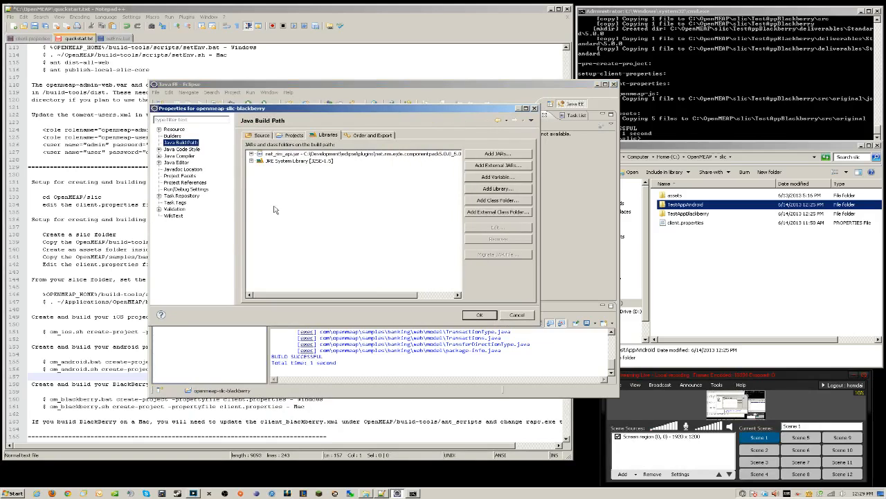
left_click(370, 155)
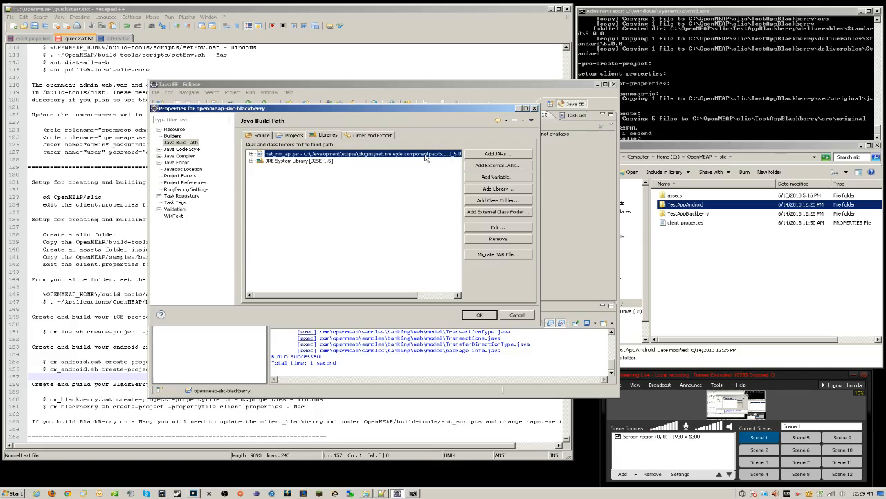
left_click(298, 161)
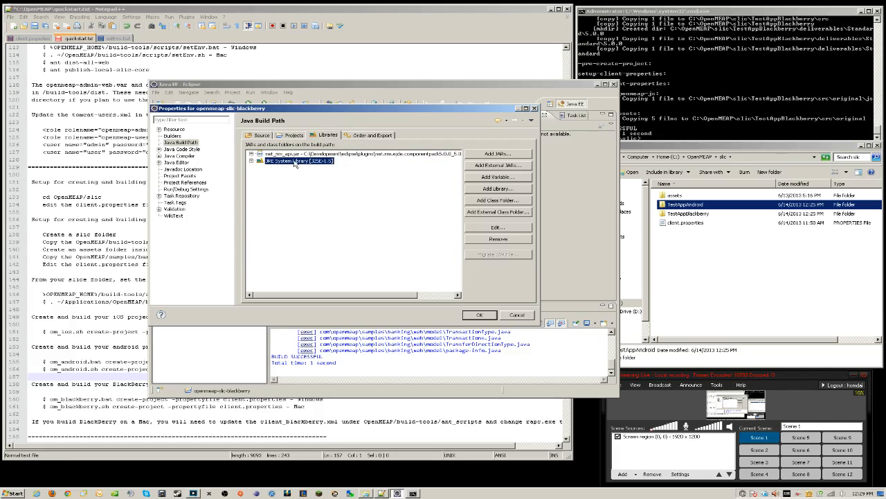
double_click(310, 164)
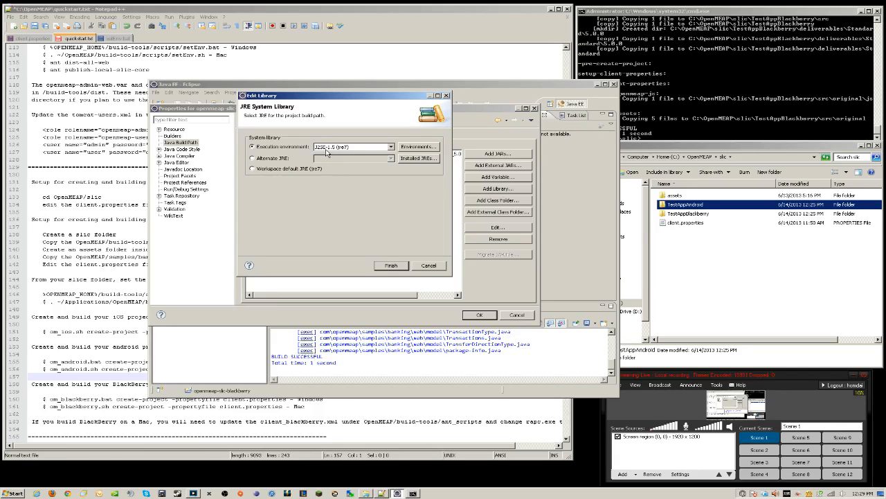
left_click(399, 266)
Confirm required projects openmeap-shared, openmeap-shared-jdk5 and openmeap-slic-core, then close Properties with OK
left_click(287, 138)
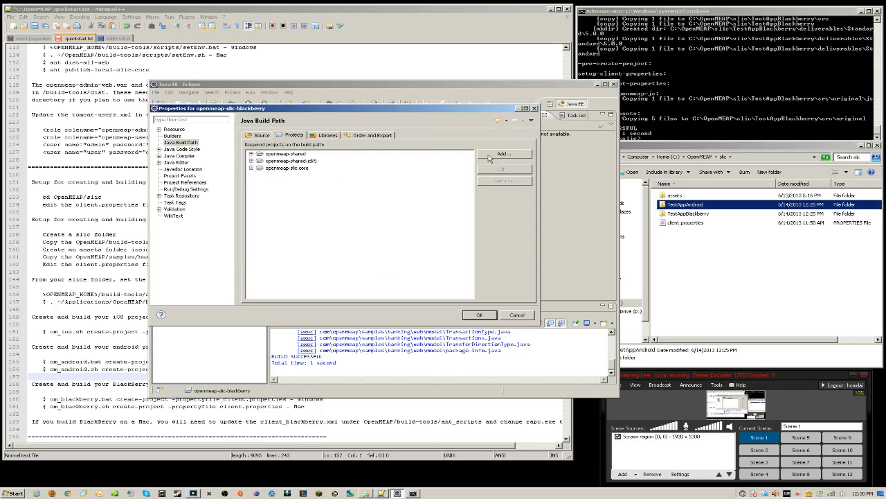
left_click(302, 171)
left_click(298, 161)
left_click(294, 169)
left_click(481, 316)
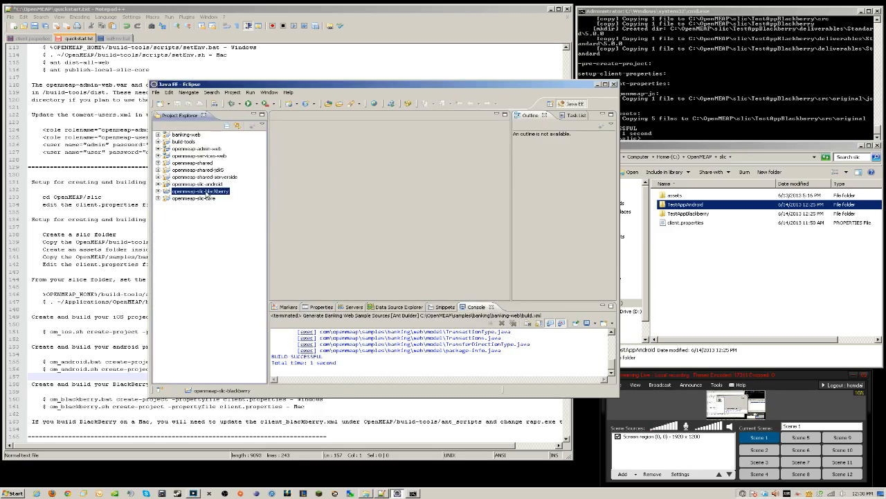
Build the openmeap-slic-blackberry project
right_click(207, 193)
left_click(232, 304)
left_click_drag(345, 84, 373, 85)
Start an Android 'Existing Android Code Into Workspace' import
right_click(239, 243)
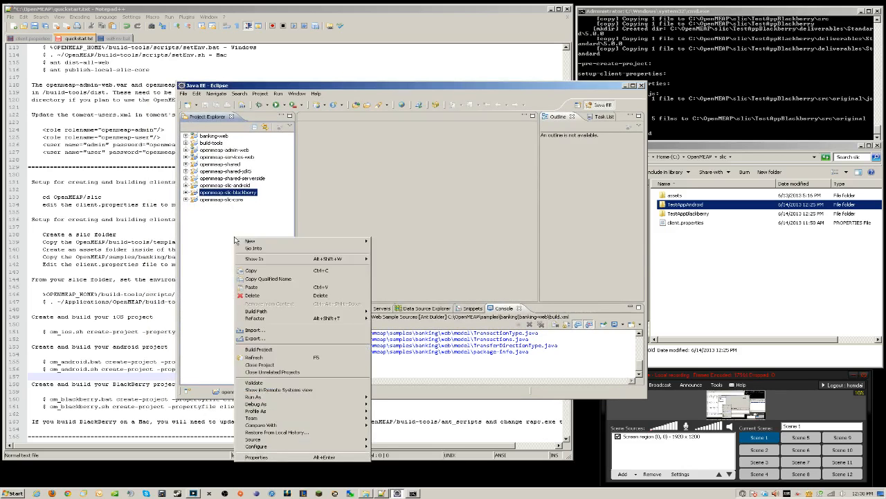
left_click(284, 329)
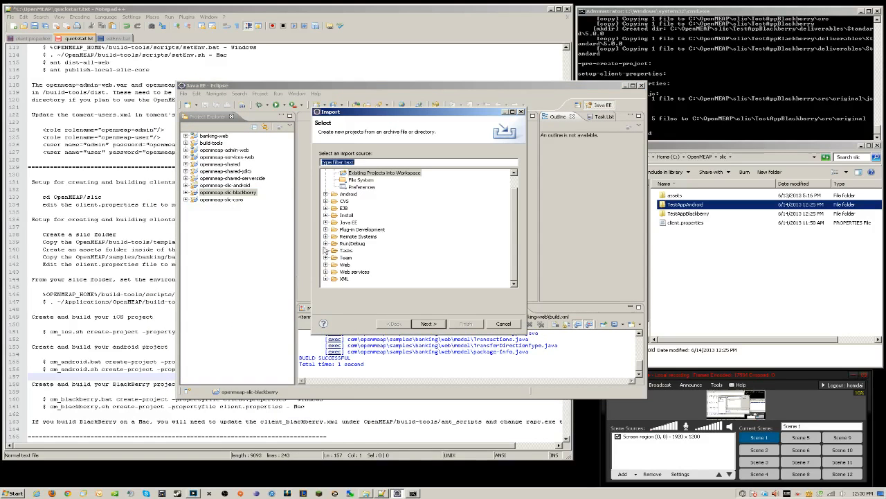
left_click(325, 196)
left_click(364, 201)
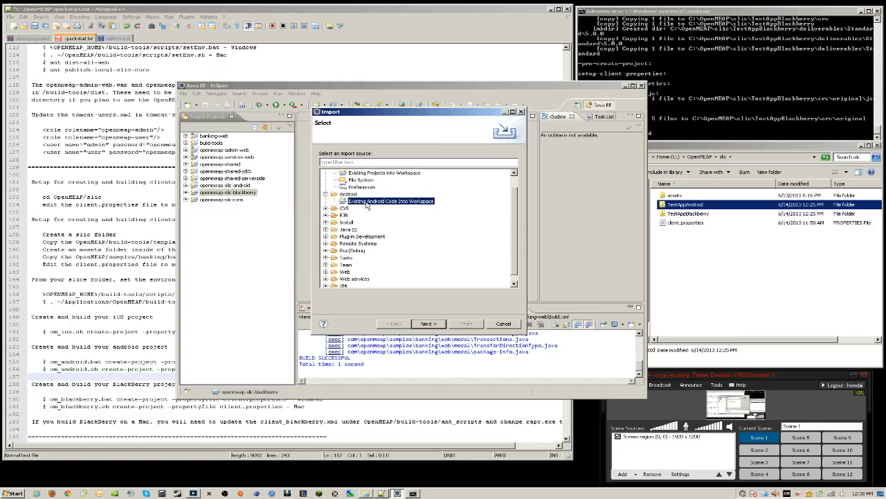
left_click(429, 324)
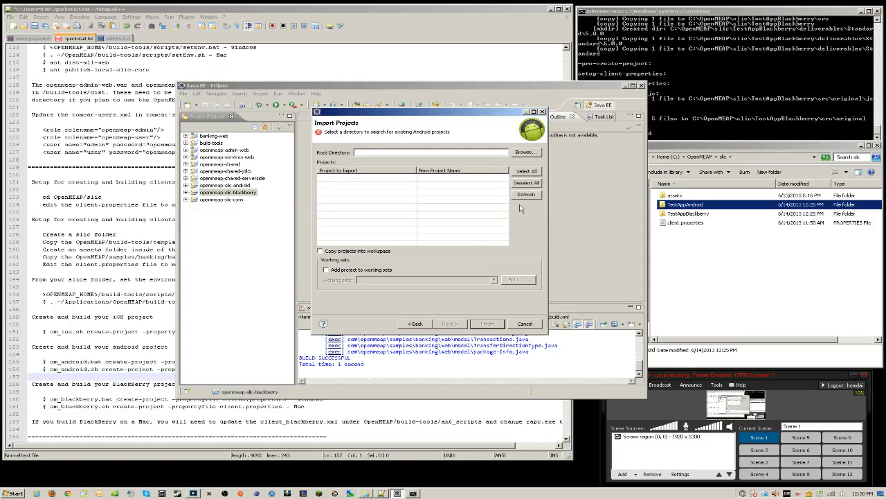
Import C:\OpenMEAP\slic\TestAppAndroid as the new project MainActivity
left_click(523, 155)
left_click(382, 247)
left_click(390, 255)
left_click(392, 265)
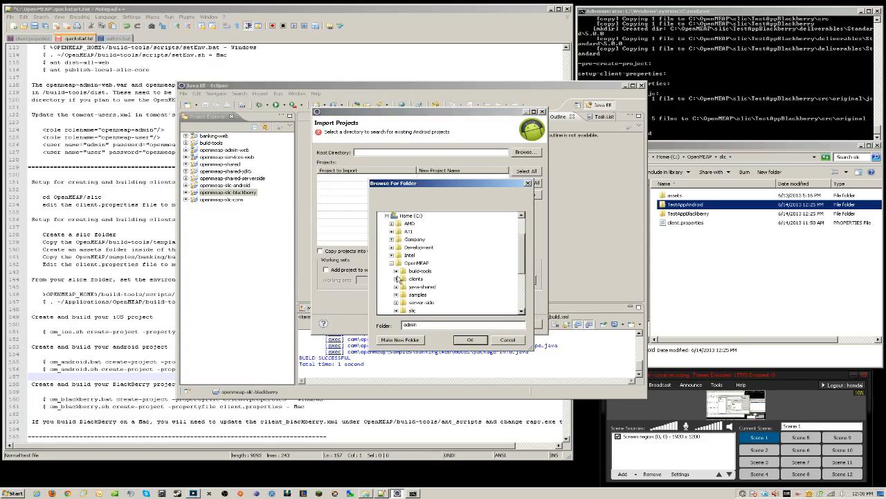
left_click(392, 279)
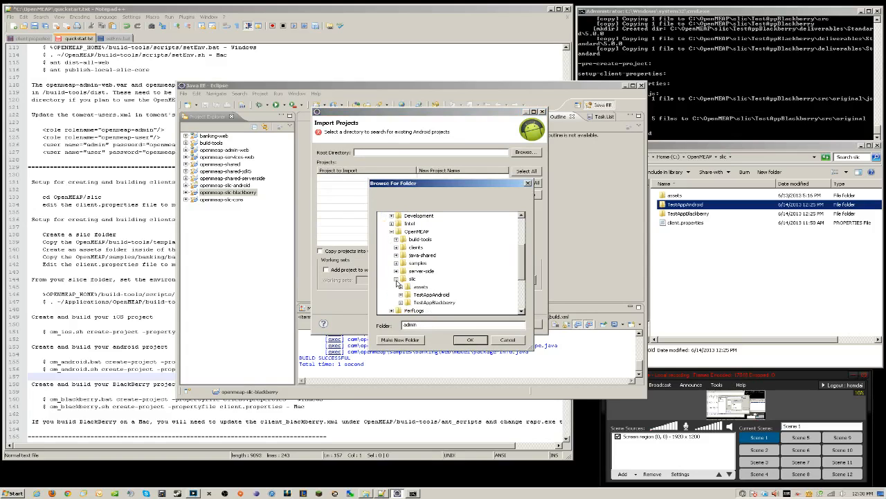
left_click(428, 299)
left_click(465, 340)
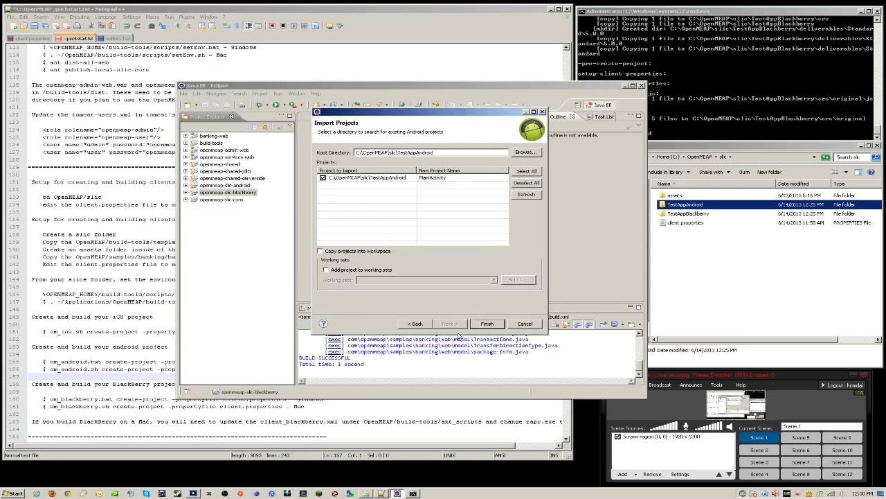
left_click(490, 326)
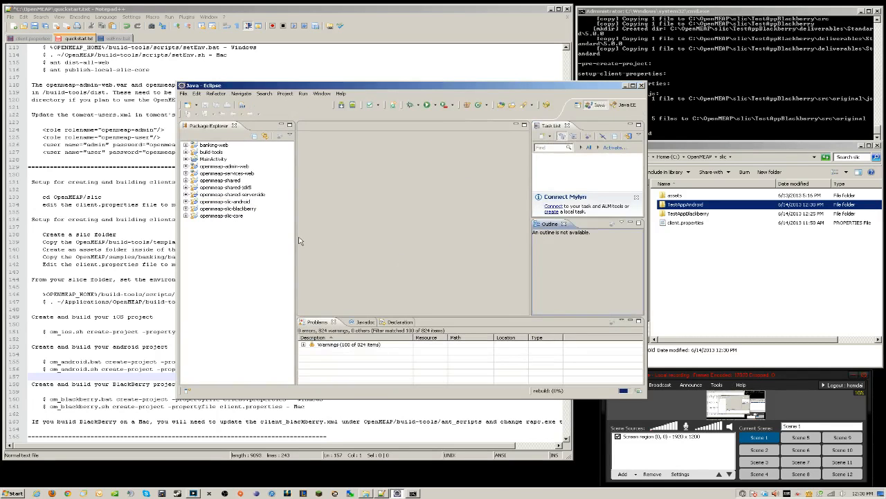
Select the MainActivity project and use its context menu
left_click(219, 160)
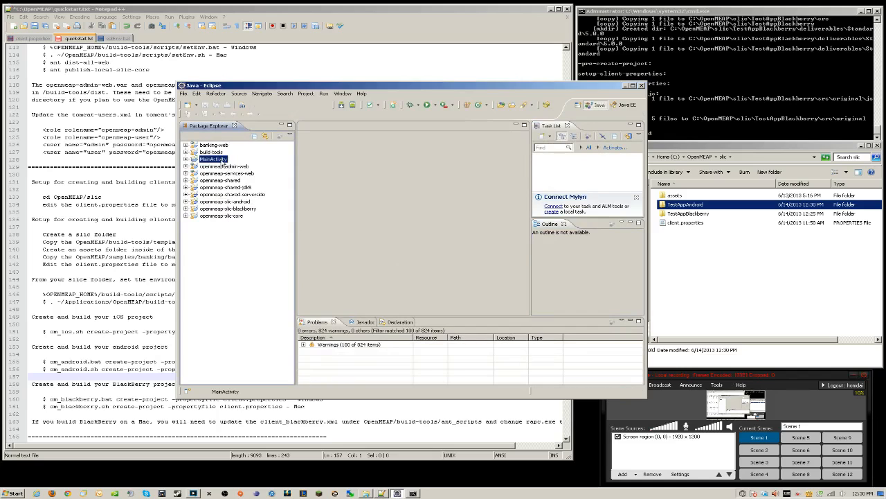
right_click(221, 160)
left_click(259, 297)
left_click_drag(431, 88, 473, 88)
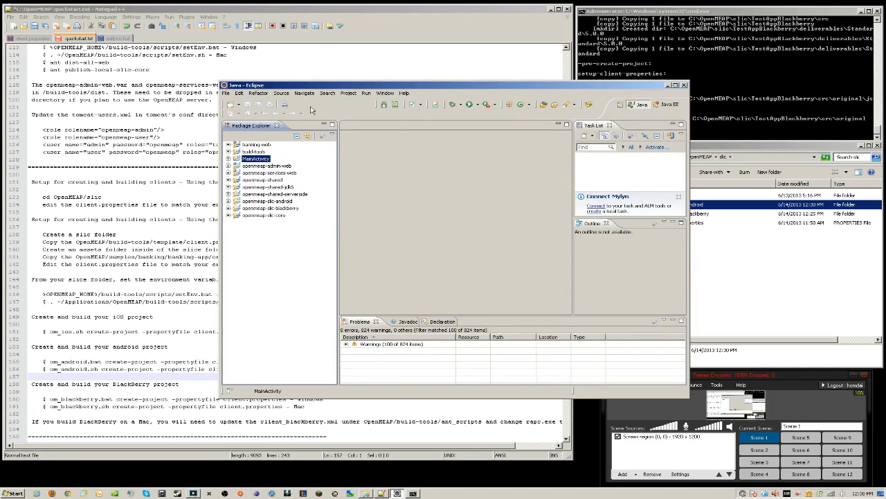
Check AVD_for_Nexus in the Android Virtual Device Manager, then bring up Project > Clean
left_click(397, 106)
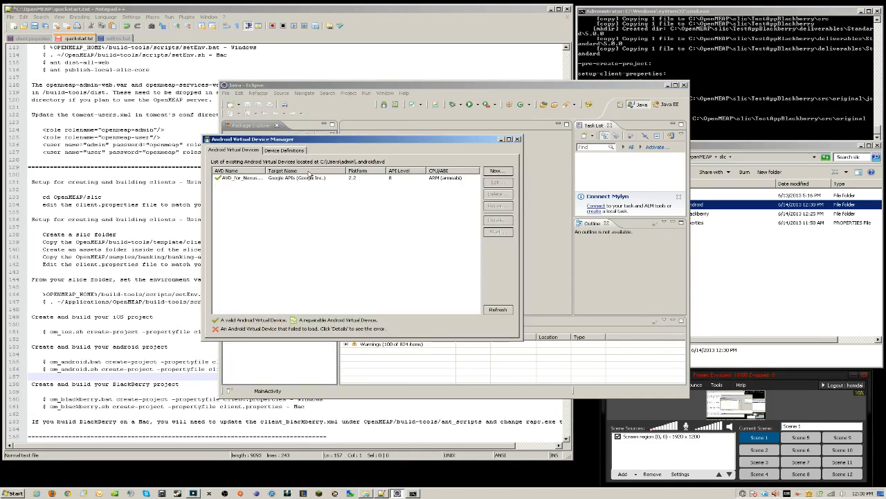
left_click(298, 179)
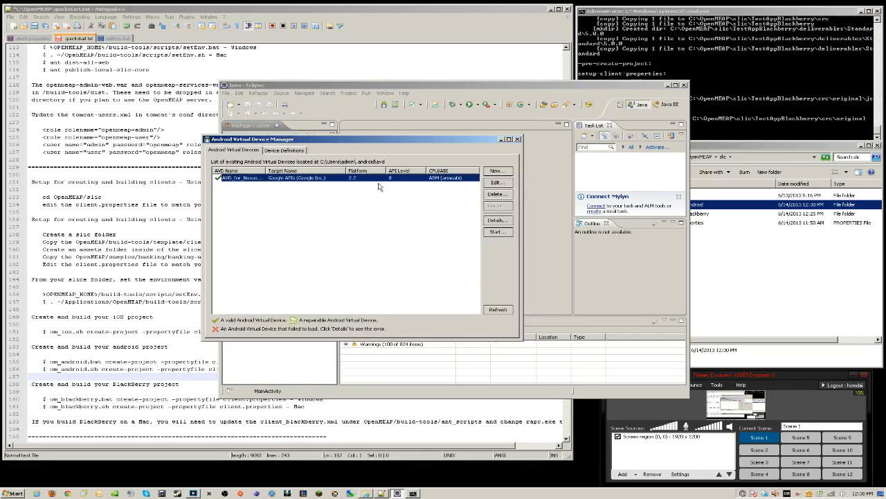
left_click(517, 139)
left_click(349, 93)
left_click(359, 145)
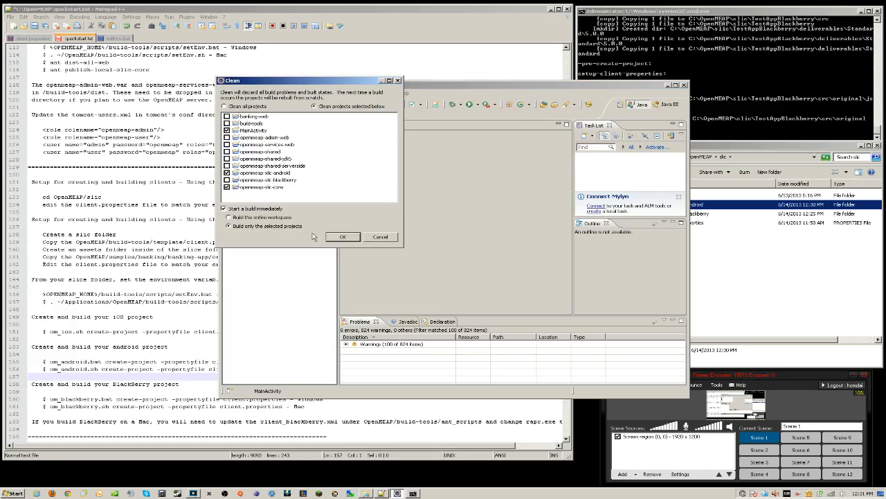
Run the clean and rebuild, then browse MainActivity's res/drawable folder to icon.png
left_click(341, 238)
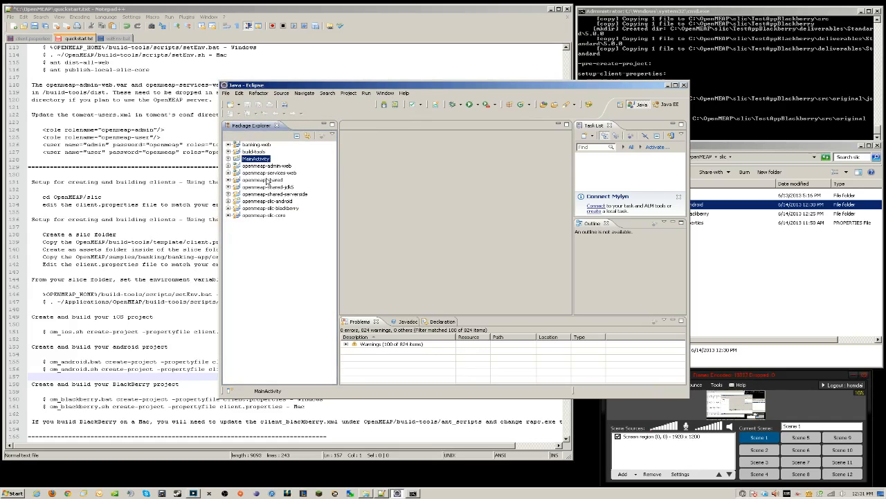
right_click(260, 161)
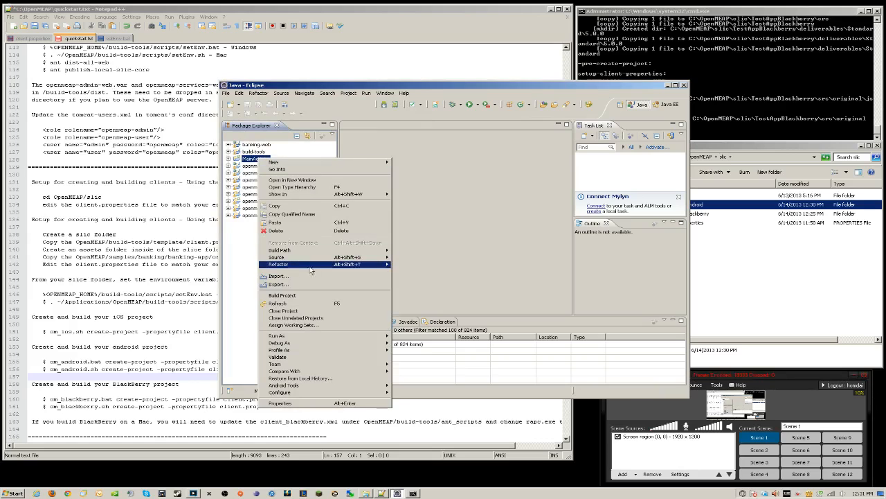
left_click(229, 159)
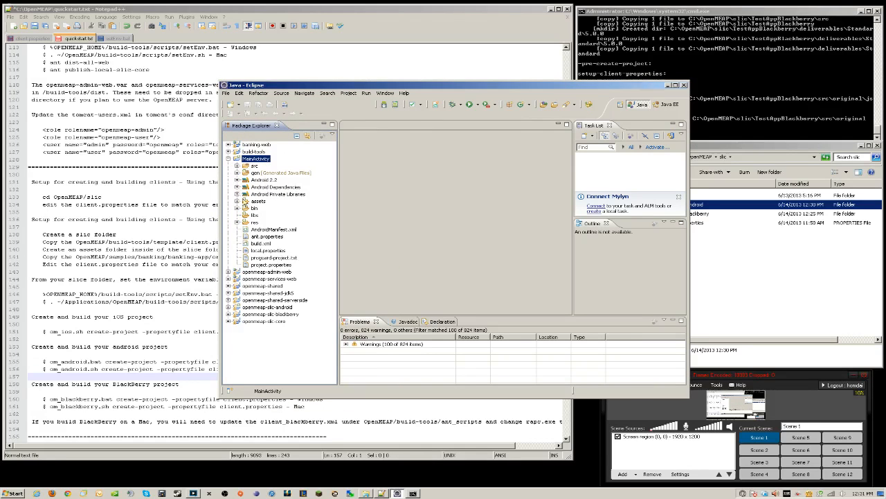
left_click(238, 222)
left_click(245, 230)
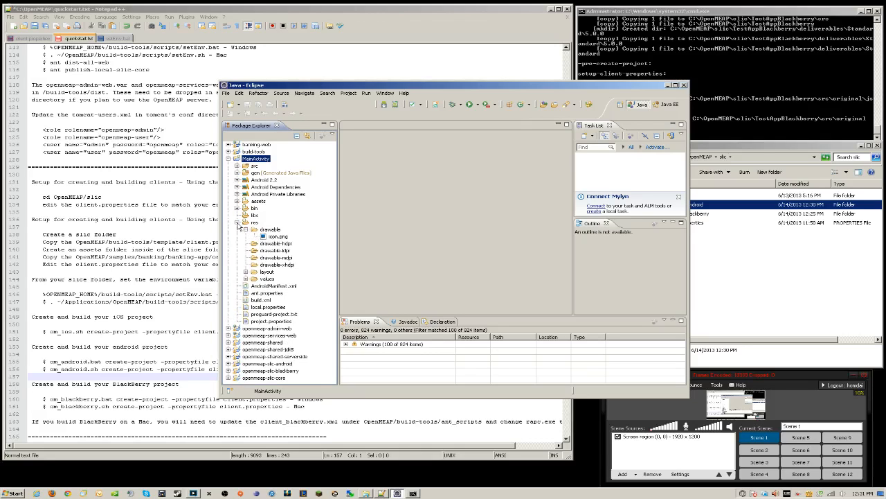
left_click(237, 222)
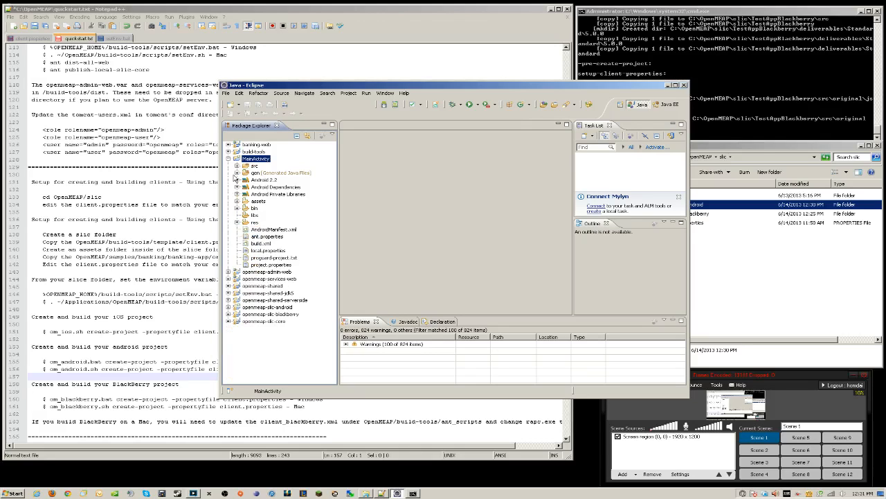
left_click(229, 159)
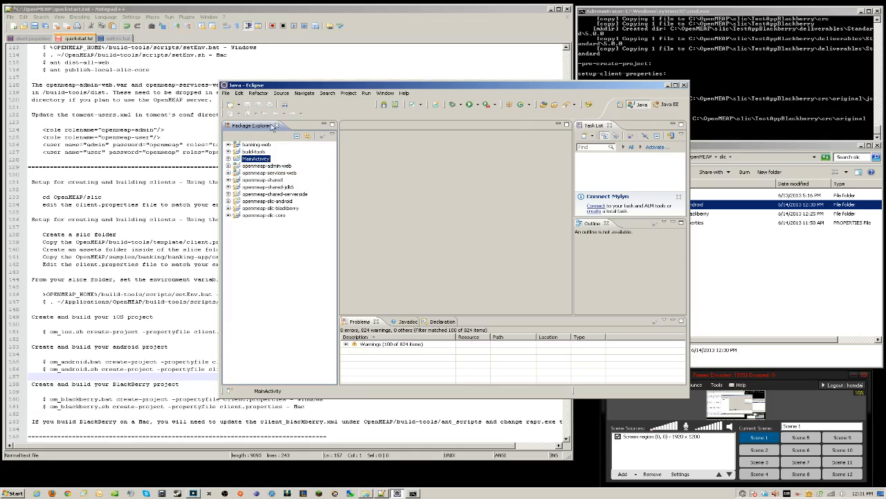
Dismiss the Project Explorer context menu without choosing anything, then open the Window menu
right_click(263, 240)
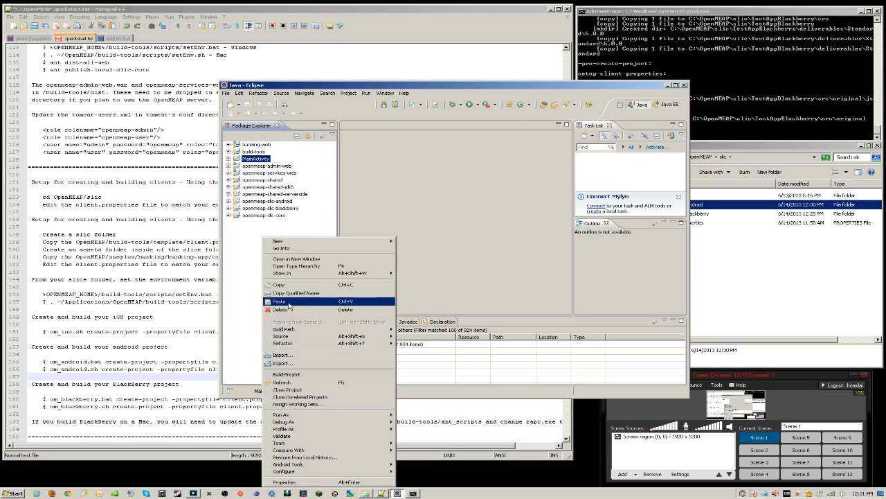
mouse_move(302, 338)
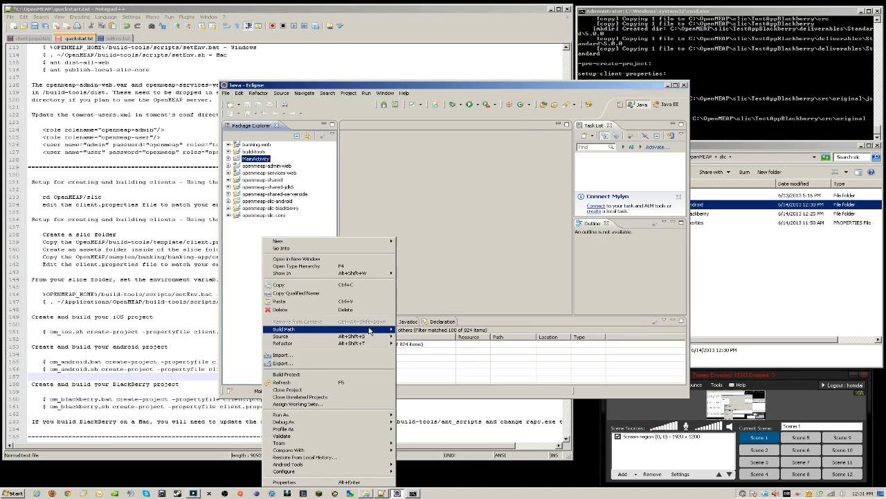
mouse_move(368, 331)
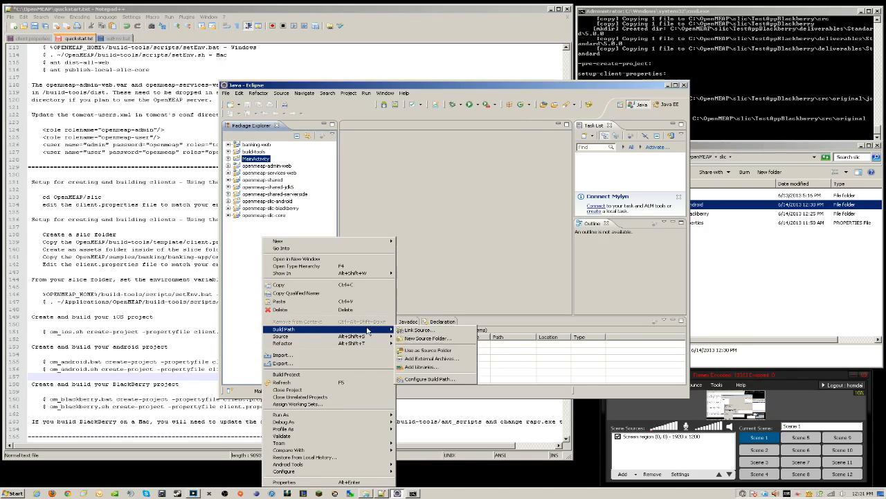
left_click(485, 324)
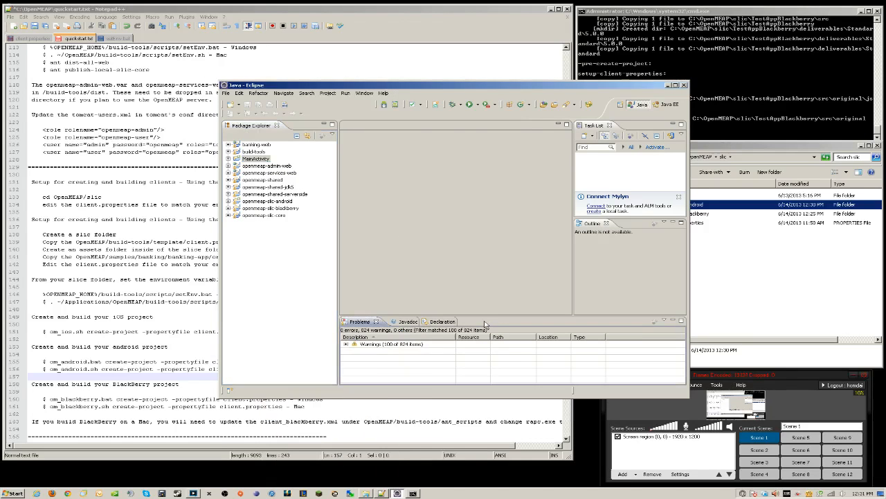
left_click(365, 94)
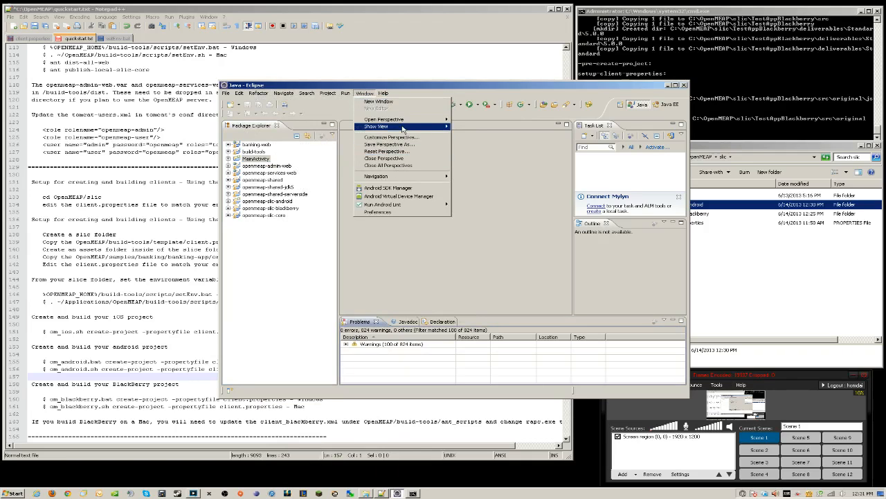
Add the Servers view via Show View > Other > Server > Servers
mouse_move(409, 127)
left_click(465, 262)
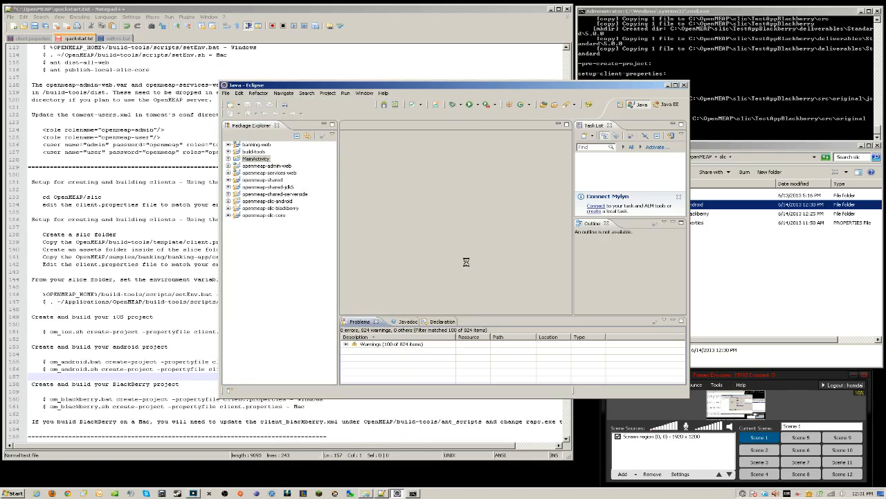
scroll(514, 199, "down", 3)
left_click(402, 231)
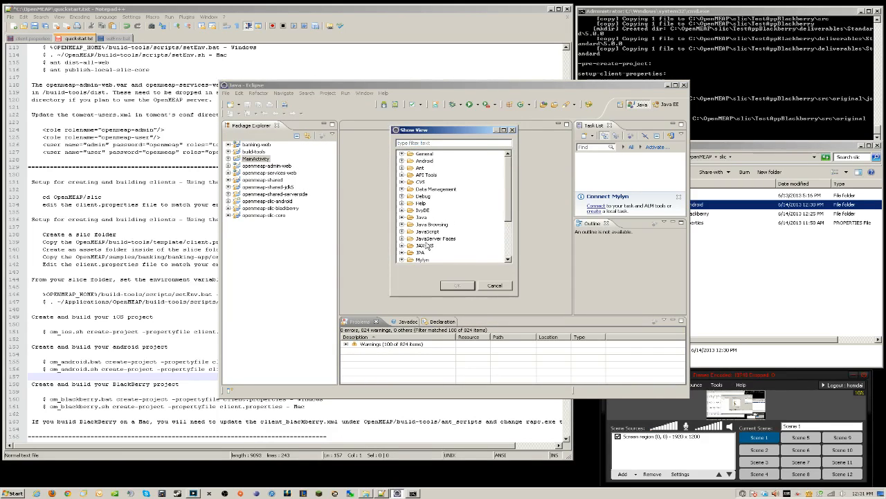
left_click(430, 231)
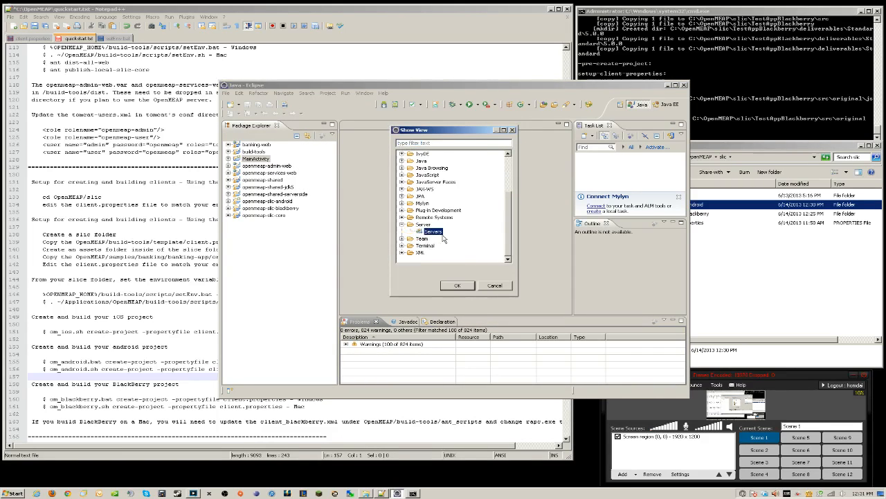
left_click(457, 285)
Create a Tomcat v7.0 server with banking-web, openmeap-admin-web and openmeap-services-web
left_click(475, 332)
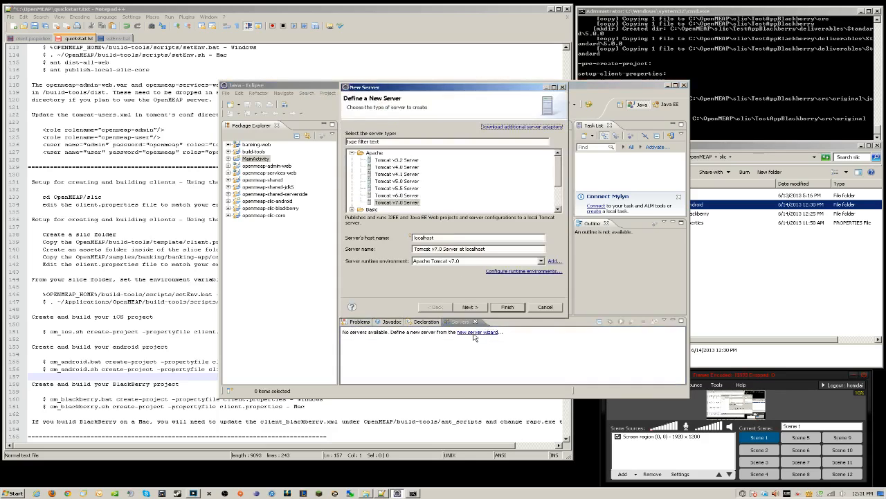
left_click(409, 204)
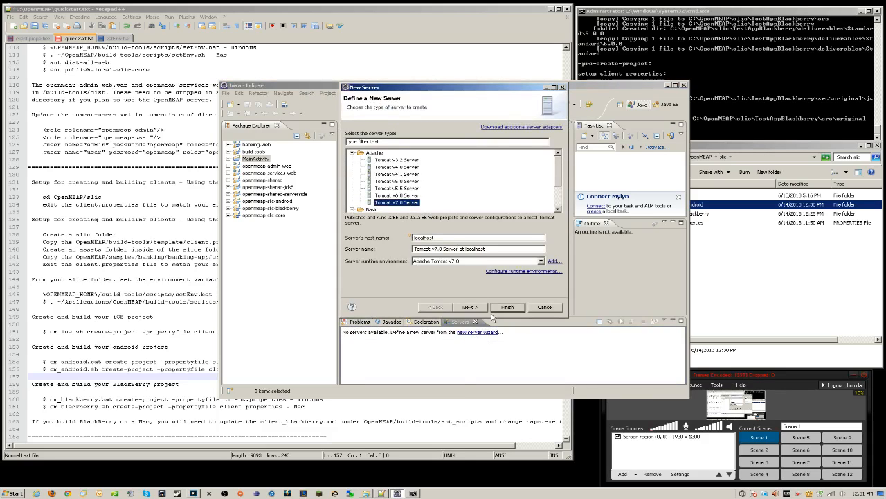
left_click(470, 308)
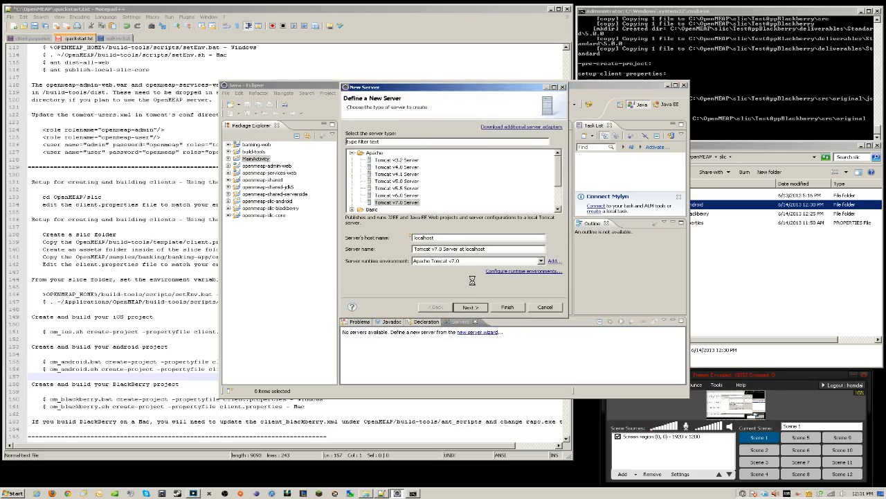
left_click(385, 145)
left_click(431, 157)
left_click(406, 147)
left_click(453, 156)
left_click(449, 158)
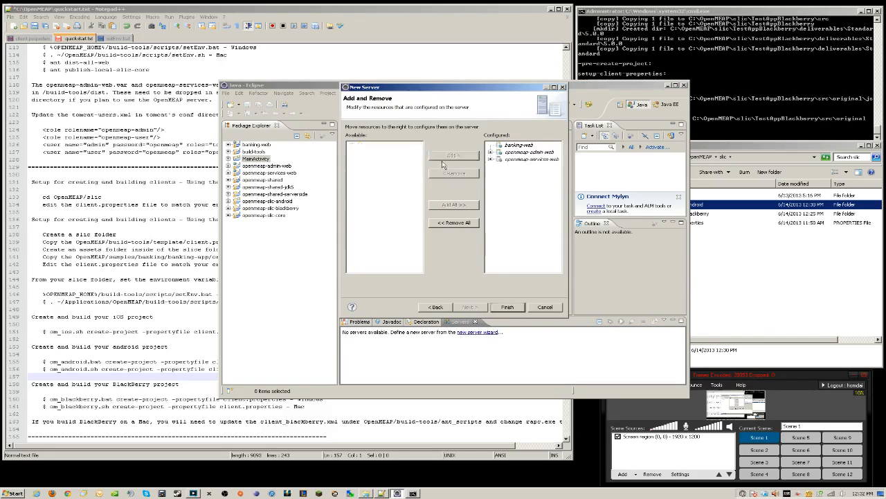
left_click(505, 307)
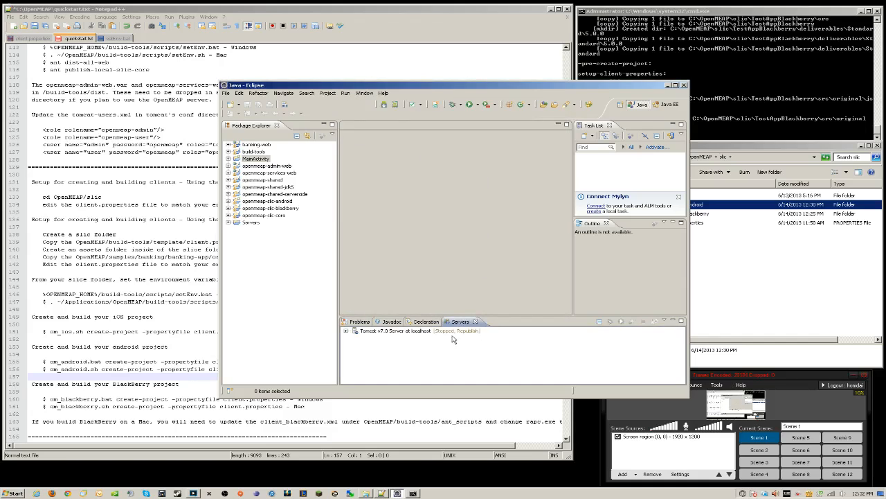
Clean the Tomcat server's published resources, discarding its publish state
right_click(417, 333)
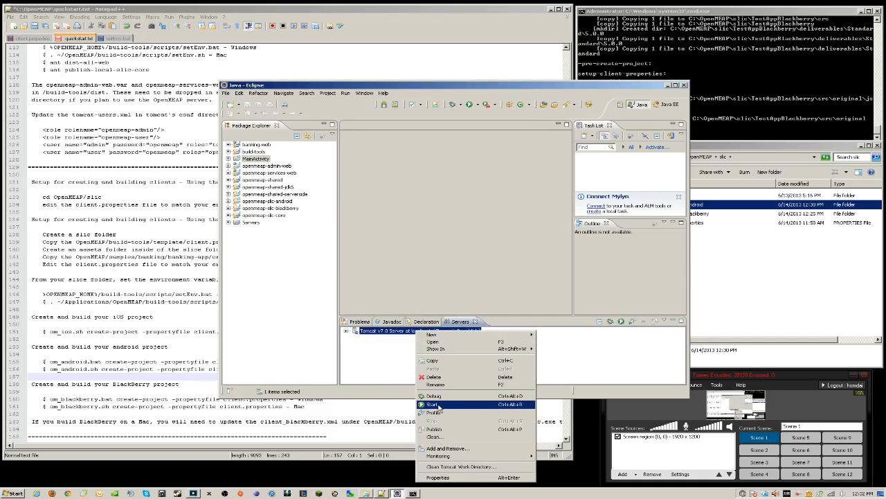
left_click(436, 437)
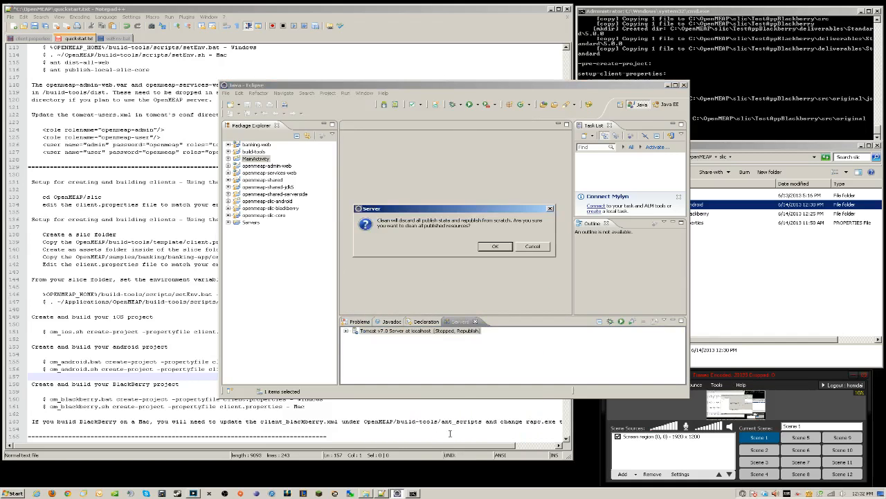
left_click(497, 246)
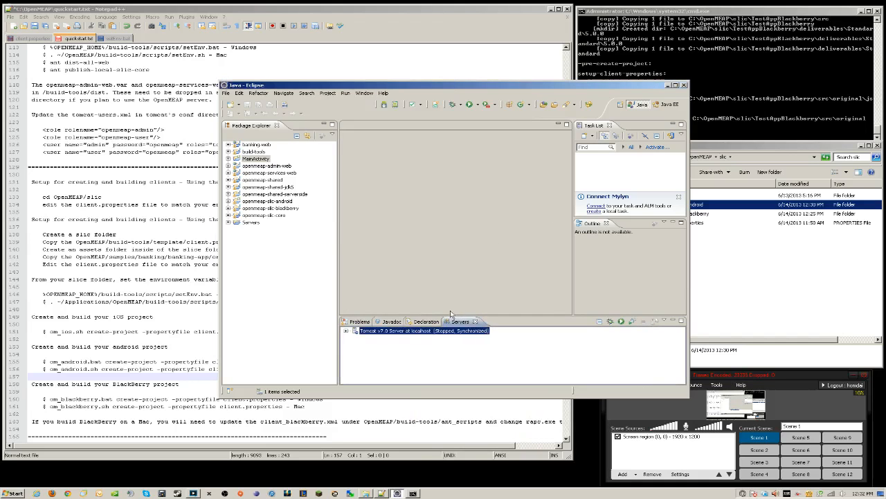
Start the Tomcat v7.0 server, then switch over to Firefox
right_click(429, 332)
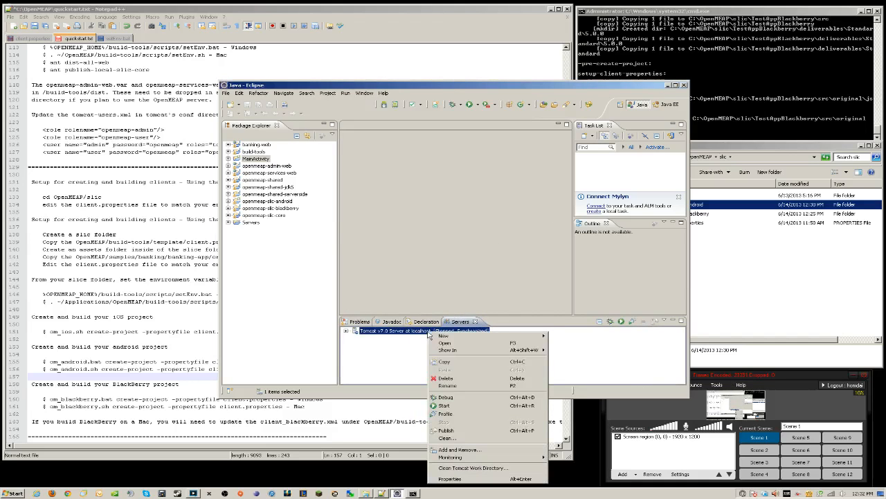
left_click(456, 407)
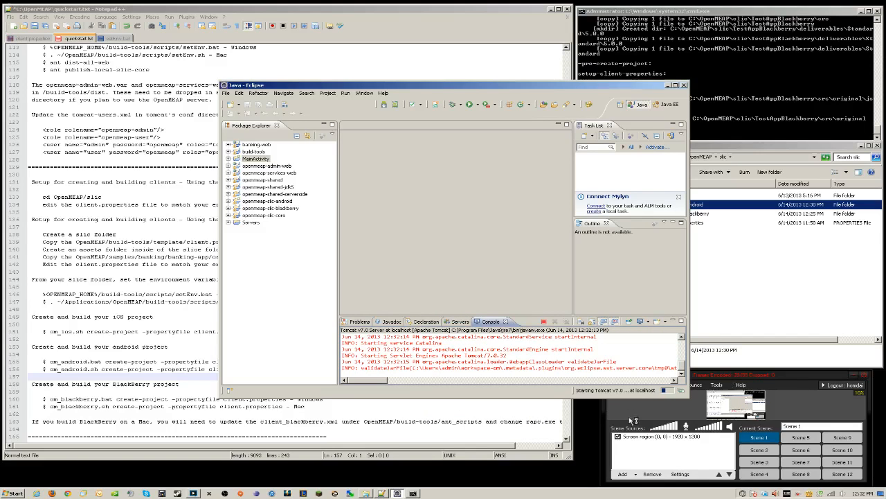
left_click(303, 346)
left_click_drag(443, 91, 486, 149)
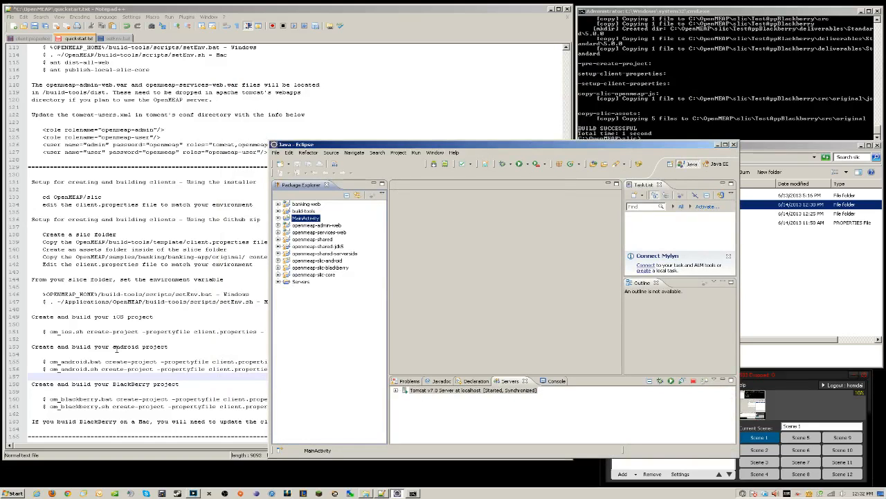
left_click(53, 493)
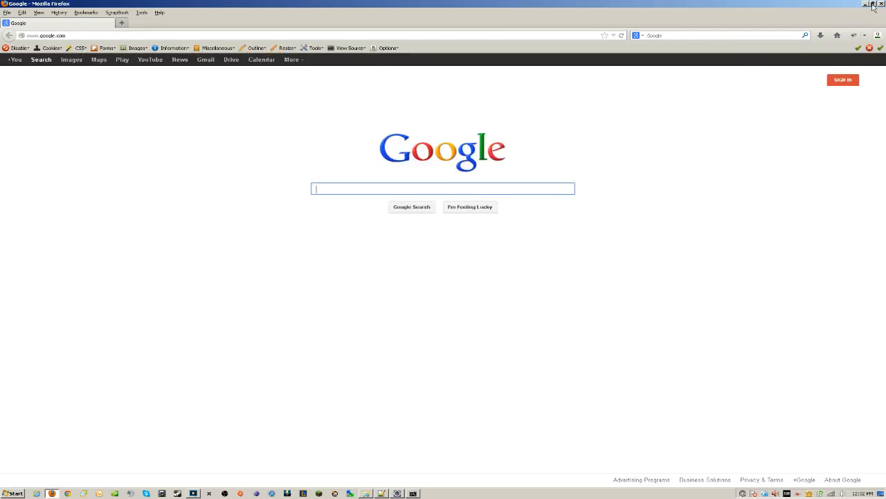
Resize Firefox and load the OpenMEAP admin login page from the localhost suggestion
left_click(864, 8)
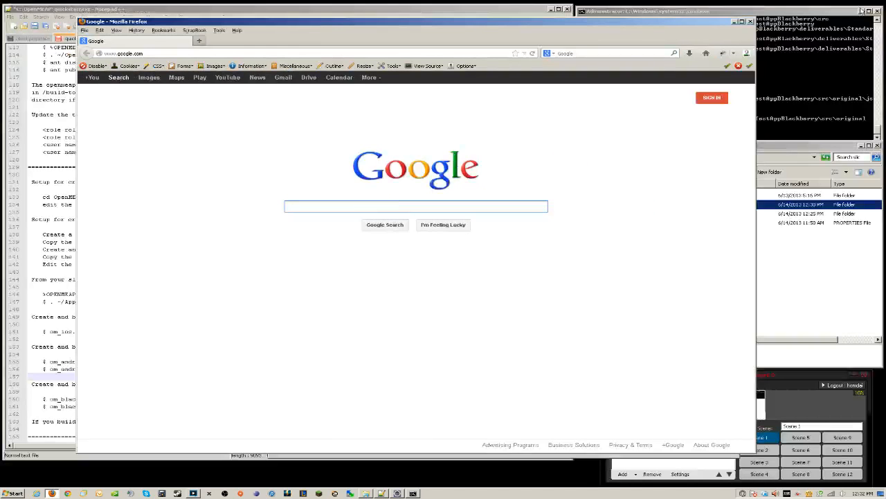
left_click_drag(593, 19, 533, 10)
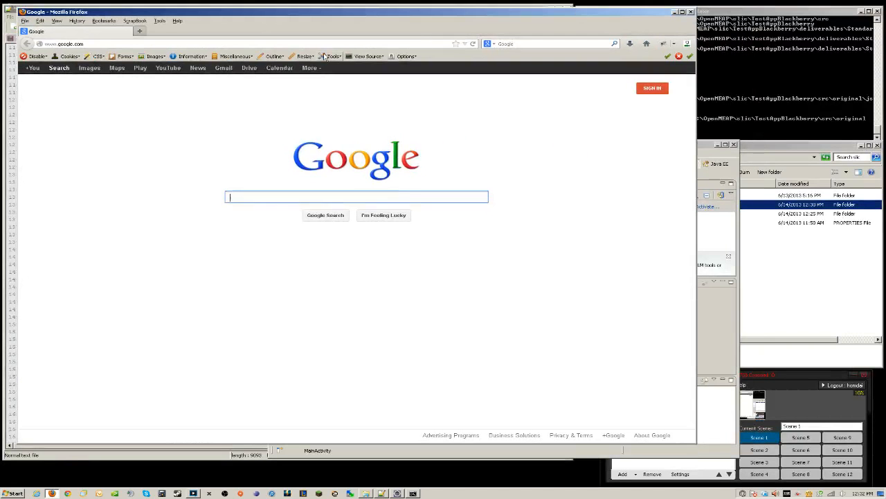
left_click(253, 44)
type("localhost/")
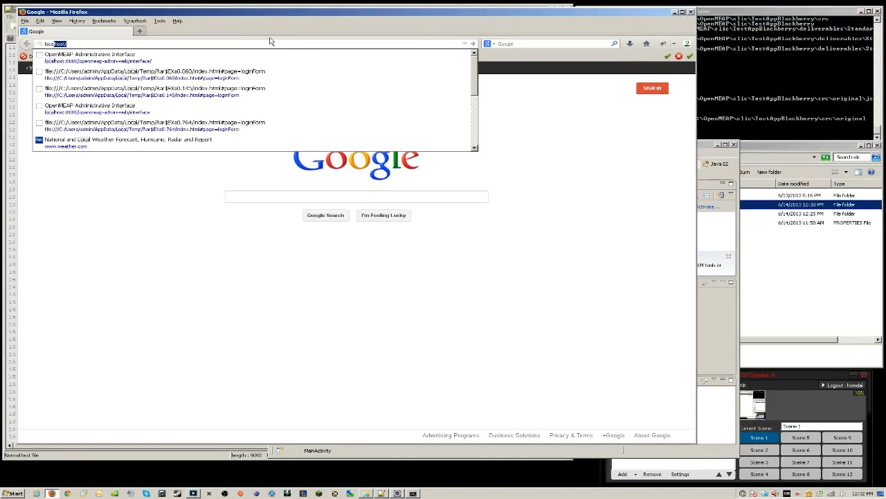
key("Down")
key("Return")
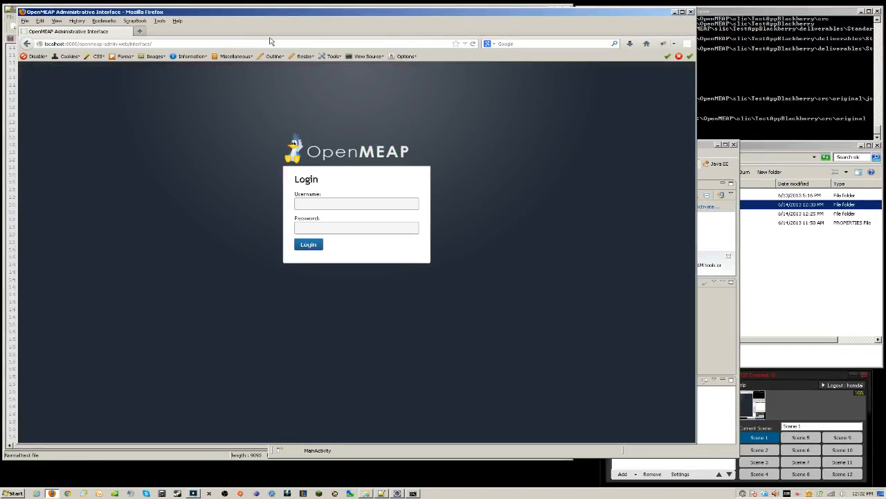
Log in with the admin username and password, then return to Eclipse
left_click(790, 405)
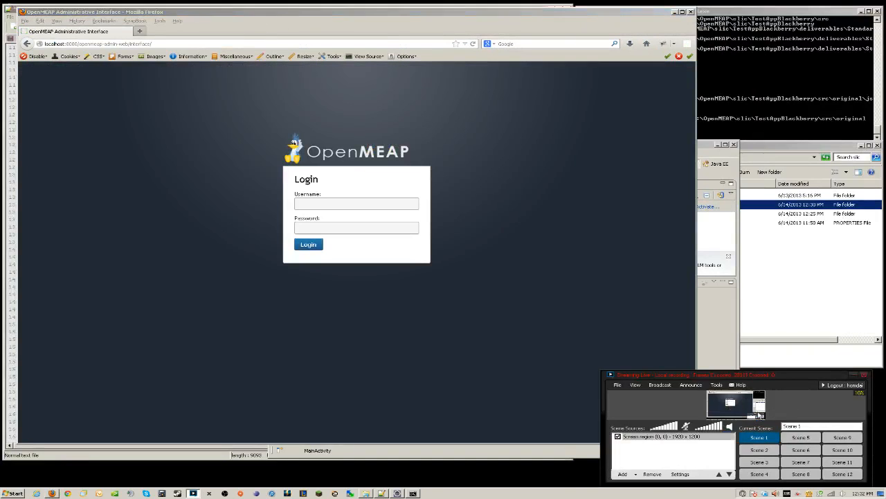
left_click(415, 322)
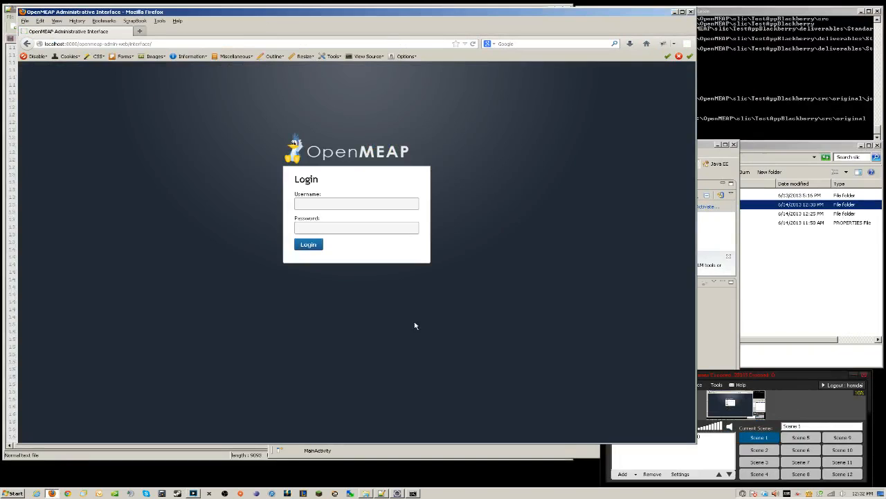
left_click(347, 207)
type("admin")
key("Tab")
key("Return")
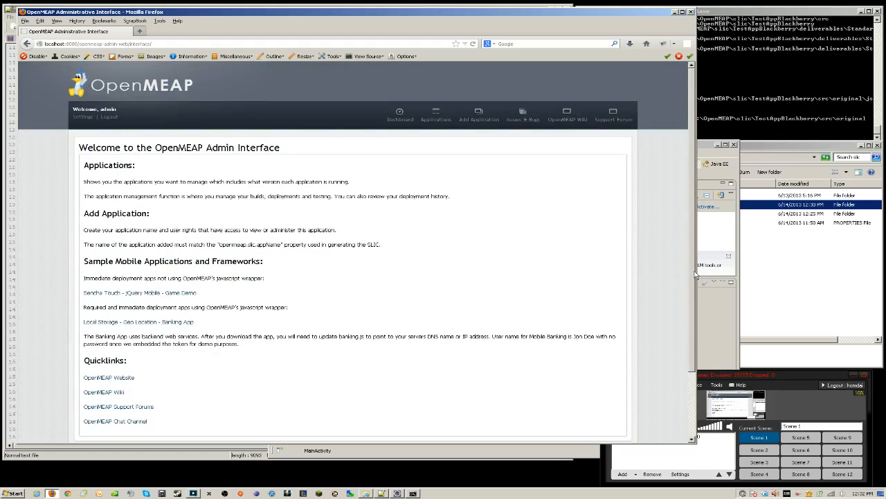
left_click(716, 309)
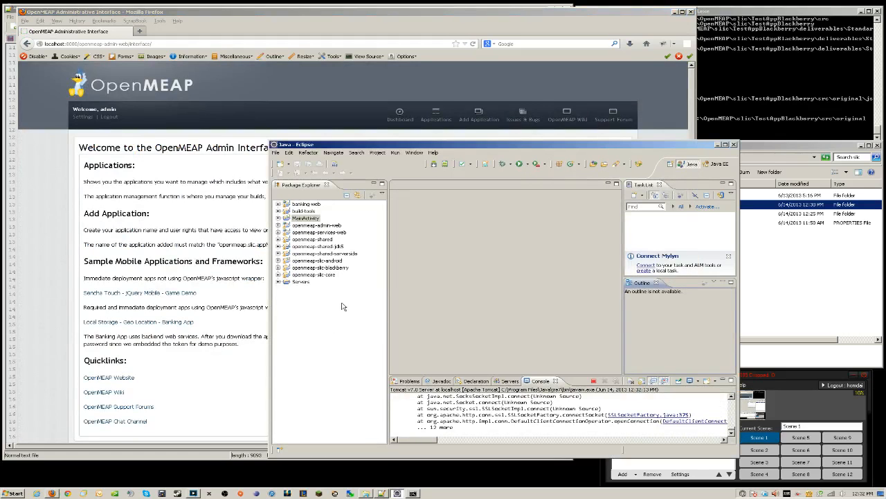
Open tomcat-users.xml from Servers > Tomcat v7.0 Server and scroll to the openmeap entries
left_click(278, 283)
left_click(286, 289)
left_click(322, 324)
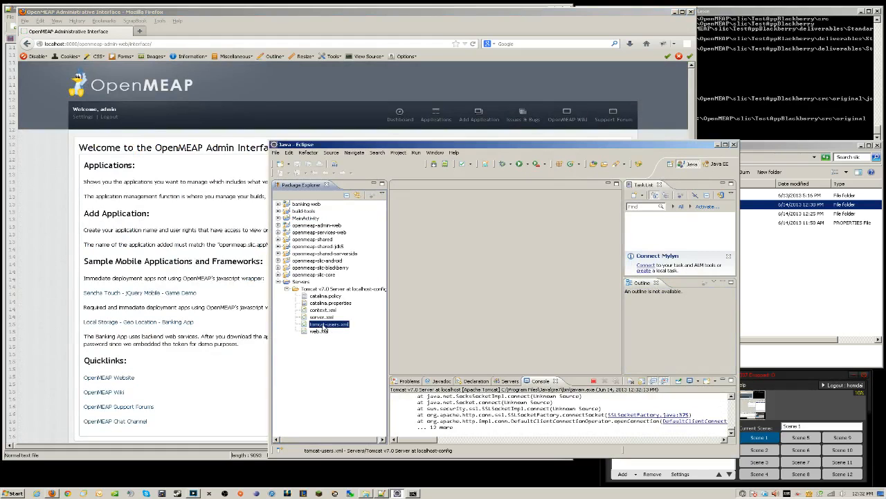
double_click(322, 325)
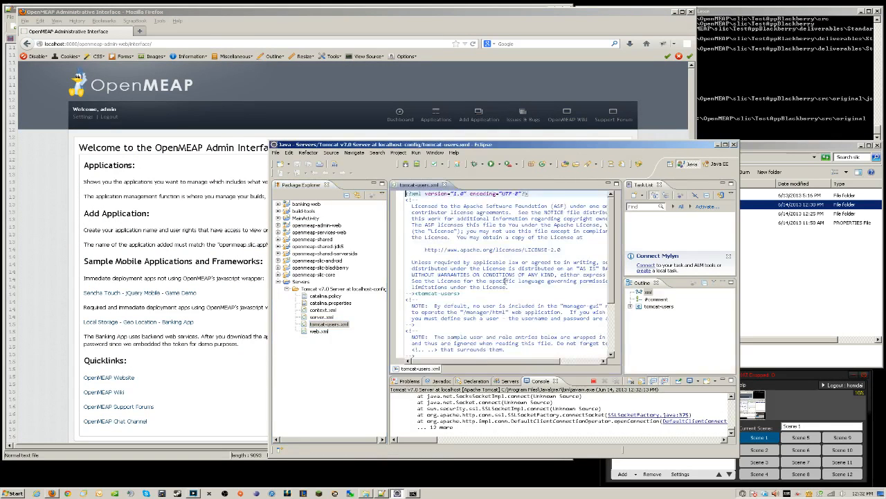
left_click_drag(269, 266, 140, 266)
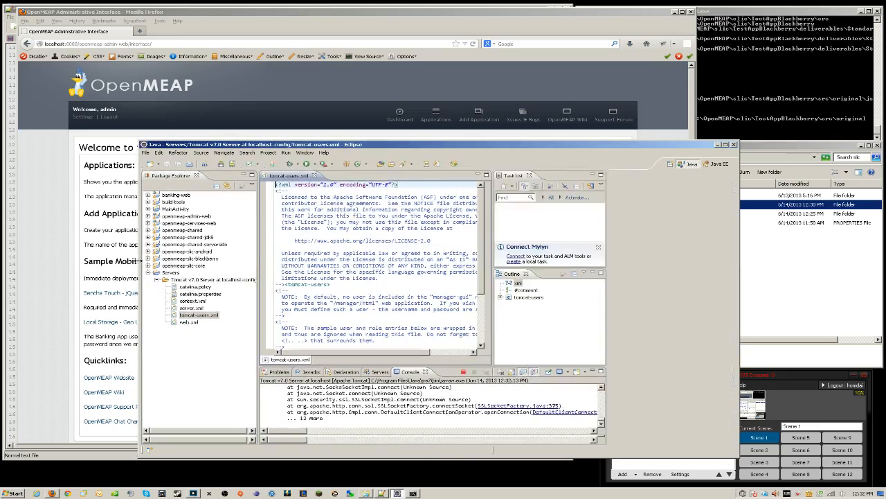
scroll(538, 290, "down", 4)
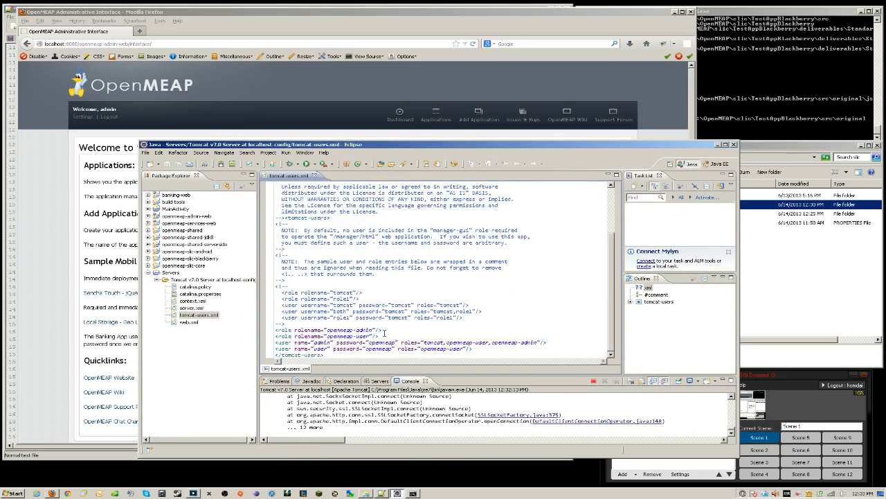
Review the openmeap-admin and openmeap-user role and user lines, then open admin Global Settings
left_click(486, 349)
key("shift+Home")
key("shift+Up")
key("shift+Up")
key("shift+Up")
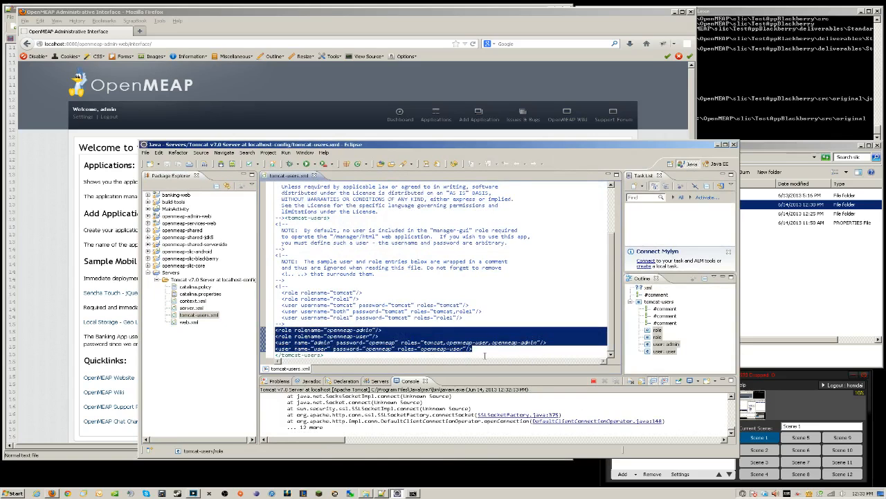
left_click(485, 355)
left_click_drag(369, 343, 396, 344)
left_click(450, 332)
left_click(447, 349)
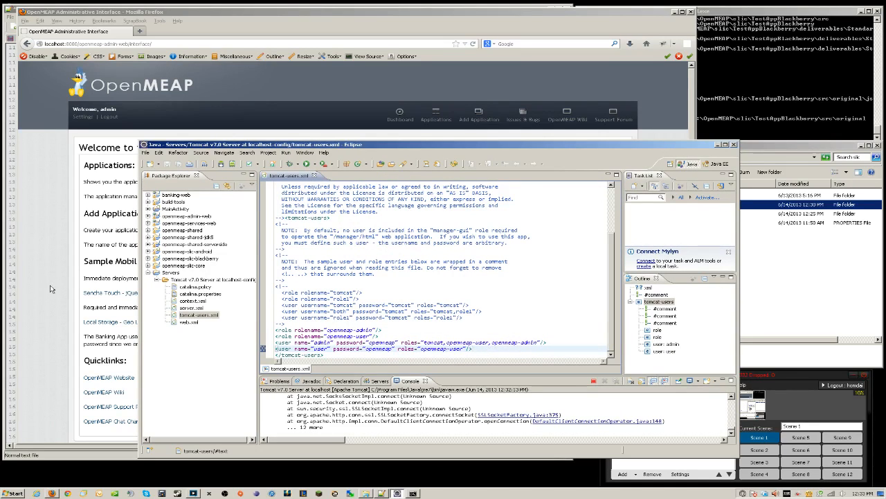
left_click(129, 182)
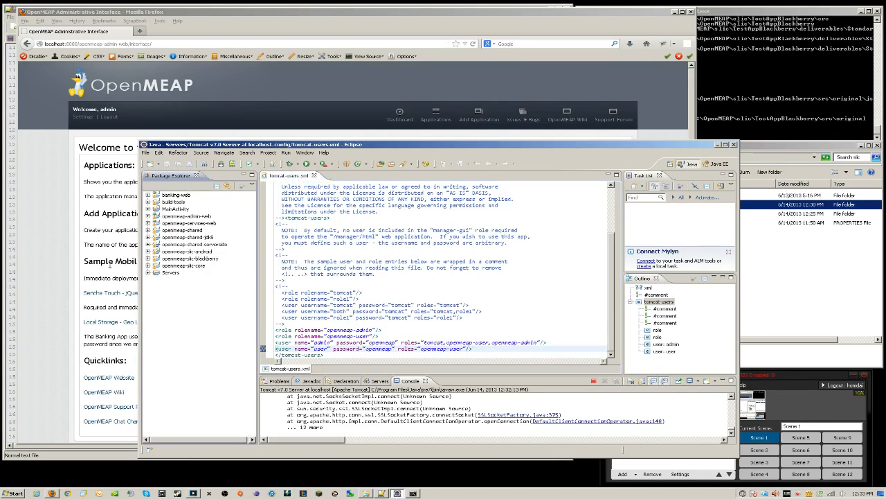
left_click(82, 117)
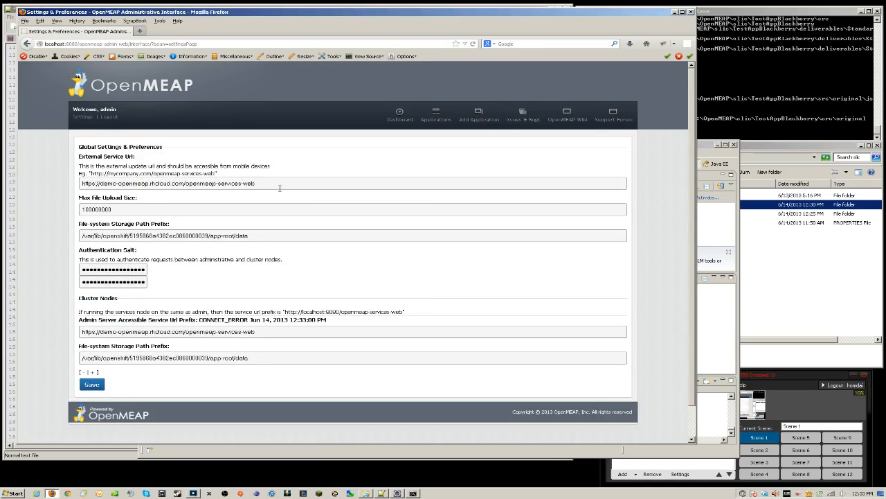
left_click_drag(280, 187, 40, 166)
key("Delete")
left_click(107, 182)
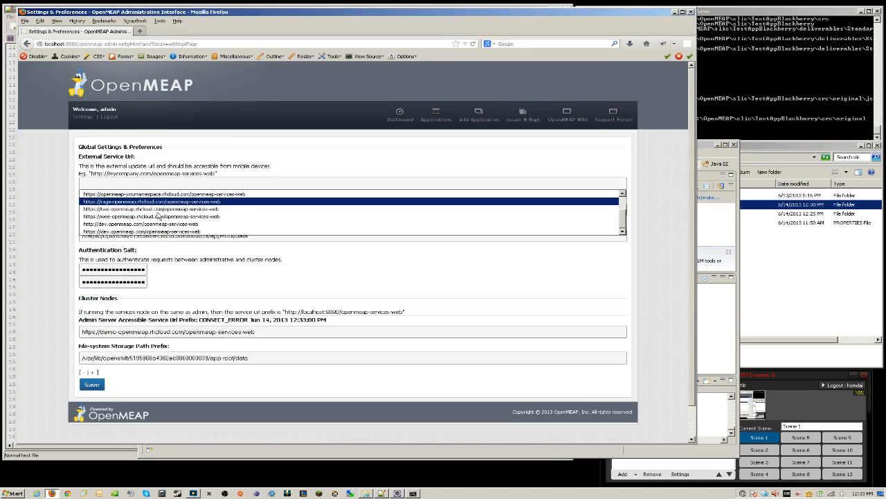
left_click(139, 194)
left_click(124, 183)
left_click_drag(123, 183, 97, 184)
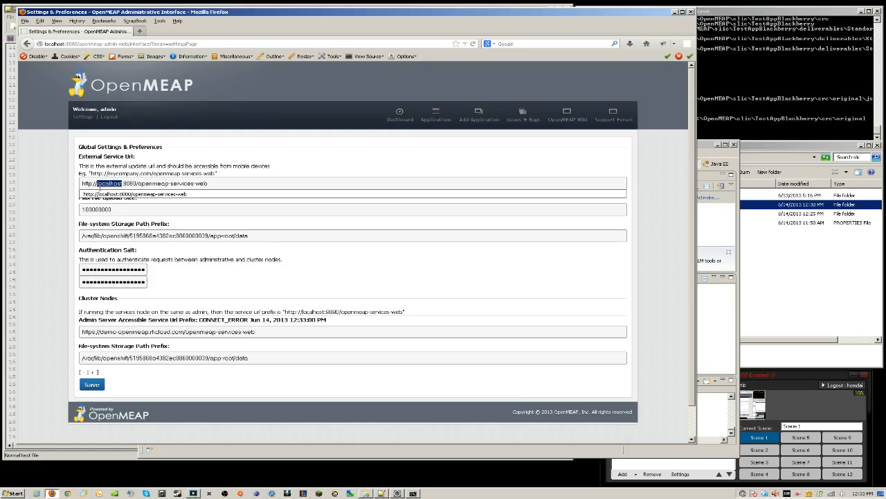
type("192.168.0")
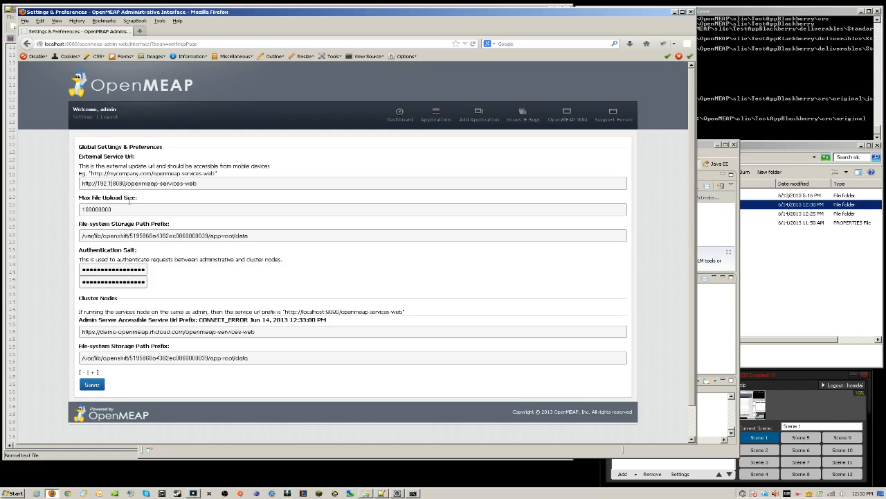
type(".12")
type("1")
Clear the first File-system Storage Path Prefix, then bring Windows Explorer forward
left_click_drag(261, 234, 43, 235)
key("BackSpace")
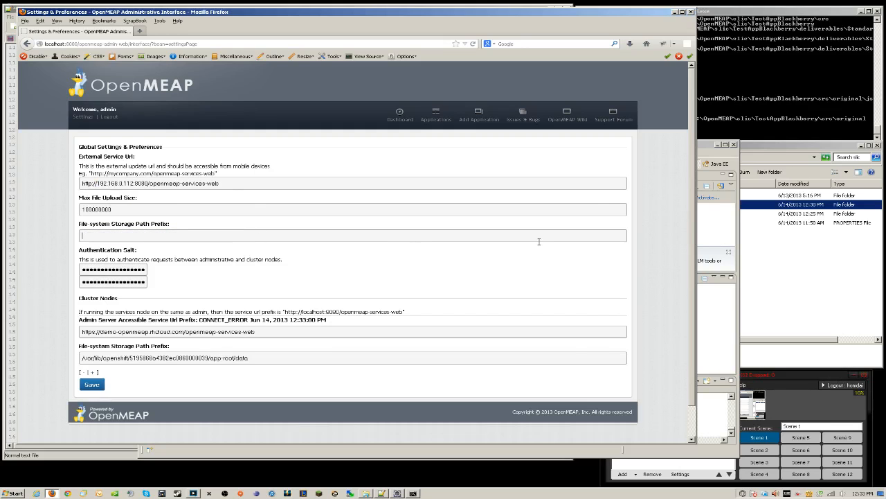
left_click(793, 284)
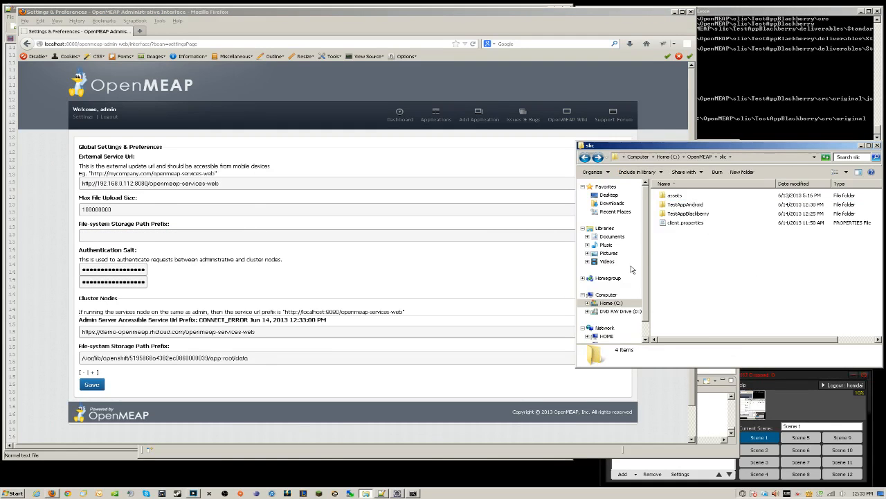
Add a folder named apps under C:\OpenMEAP, open it, then return to the admin settings
left_click(609, 302)
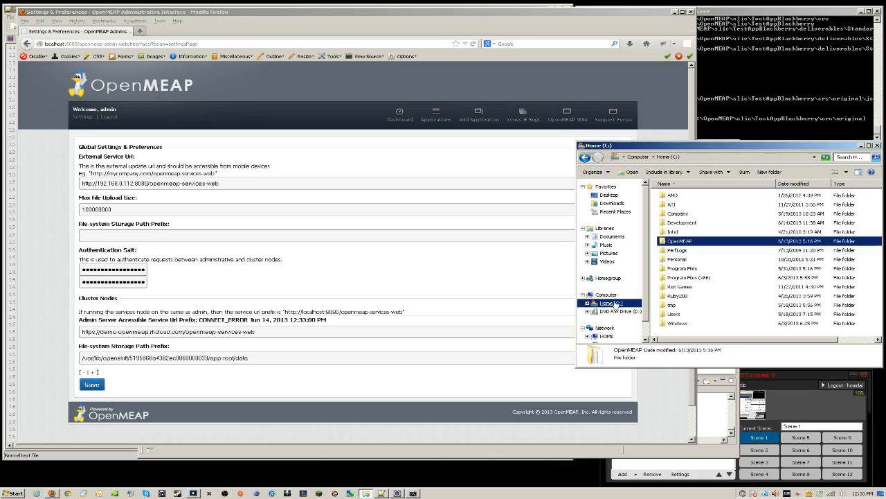
double_click(679, 242)
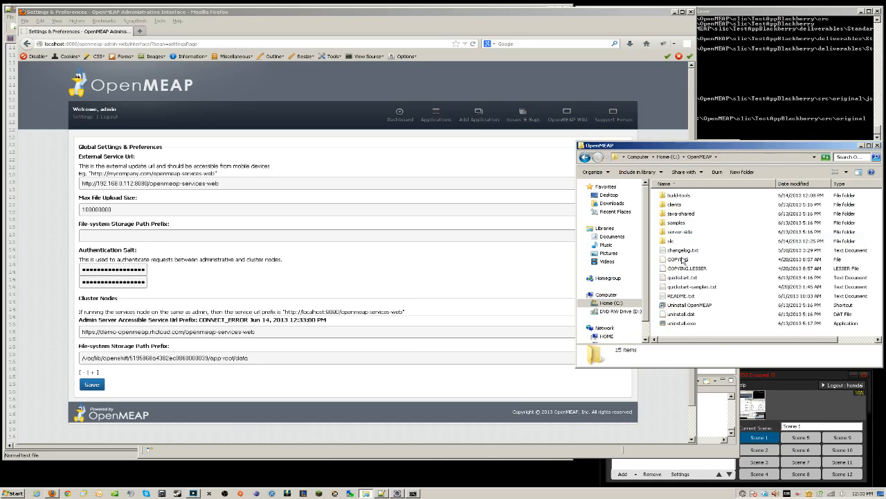
right_click(695, 334)
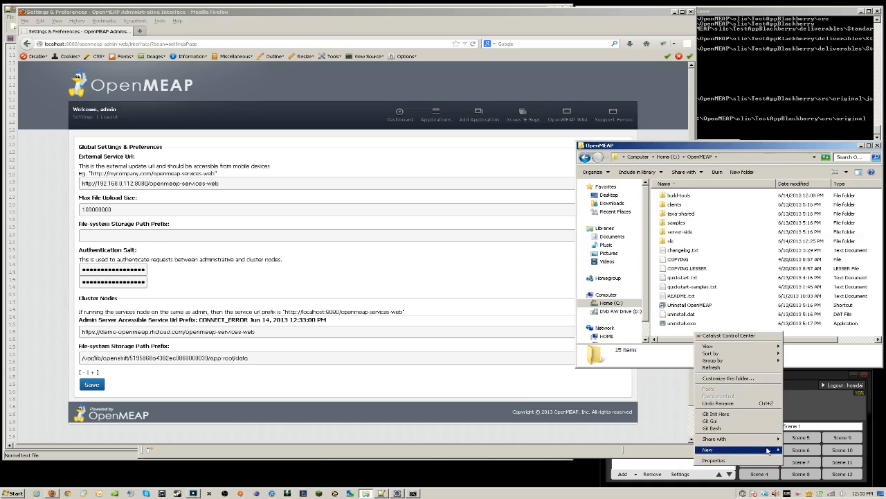
mouse_move(767, 451)
left_click(606, 331)
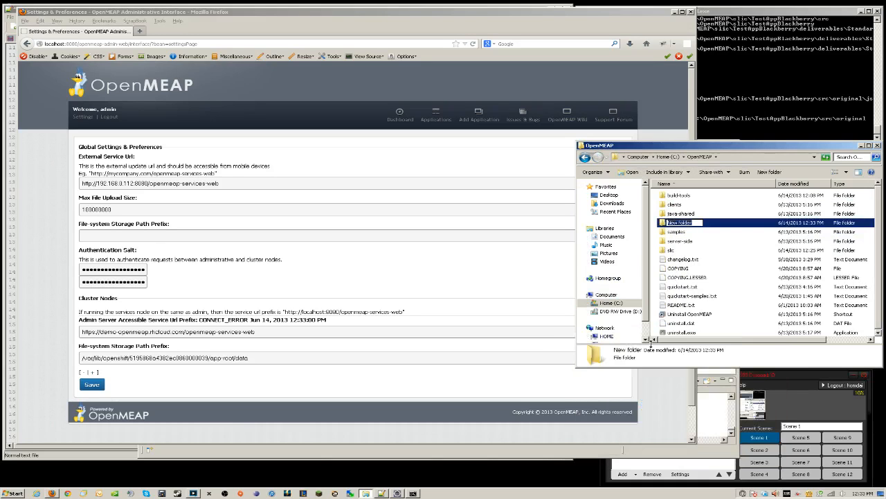
type("apps")
key("Return")
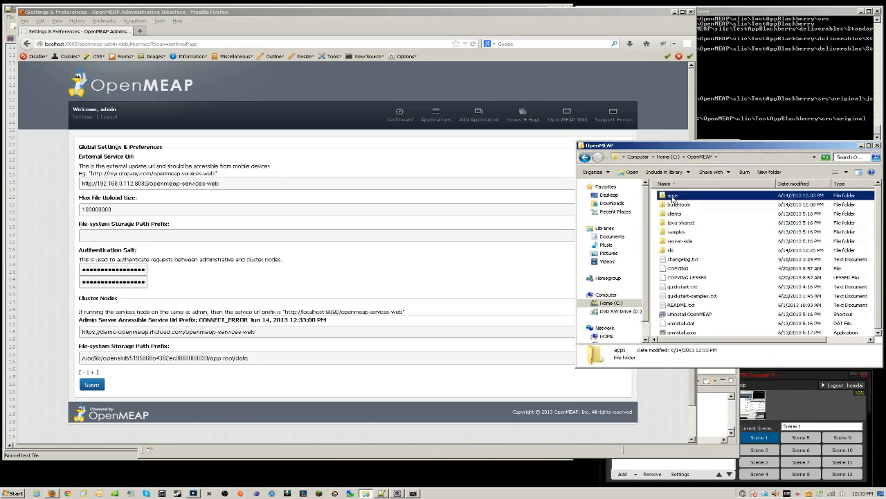
double_click(673, 199)
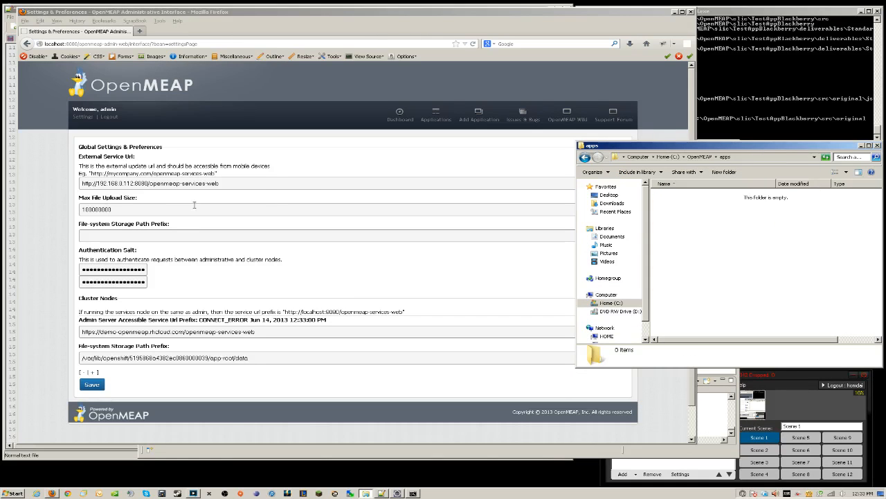
left_click(163, 245)
Fill both File-system Storage Path Prefix fields with C:\OpenMEAP\apps
type("C:\\OpenMEAP\\apps")
left_click_drag(250, 358, 65, 358)
type("C:\\OpenMEAP\\apps")
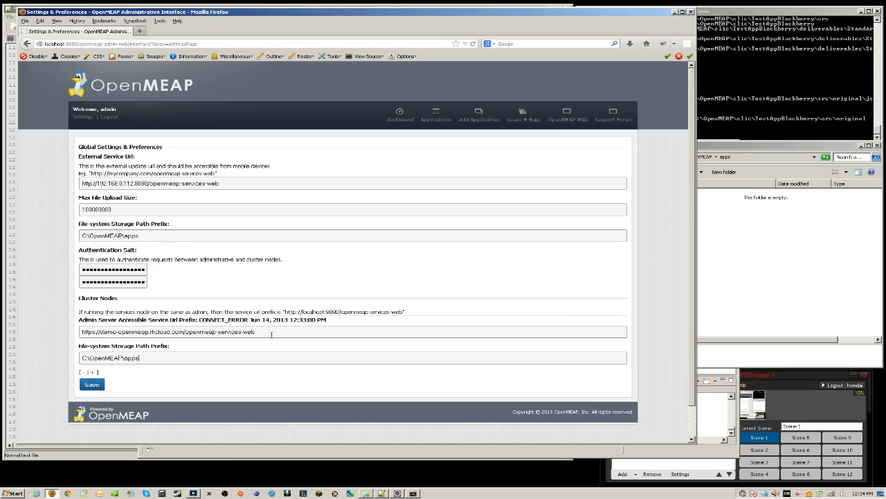
left_click_drag(405, 312, 81, 332)
type("http://localhost:8080/openmeap-services-web")
left_click(91, 384)
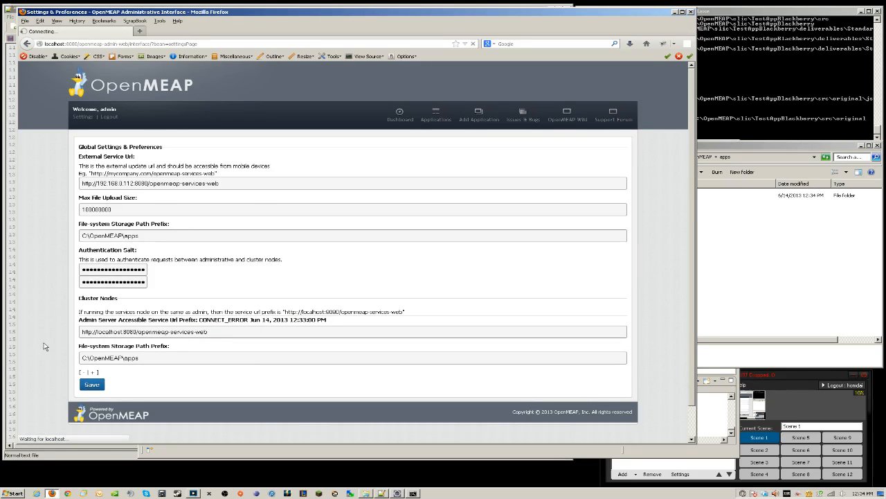
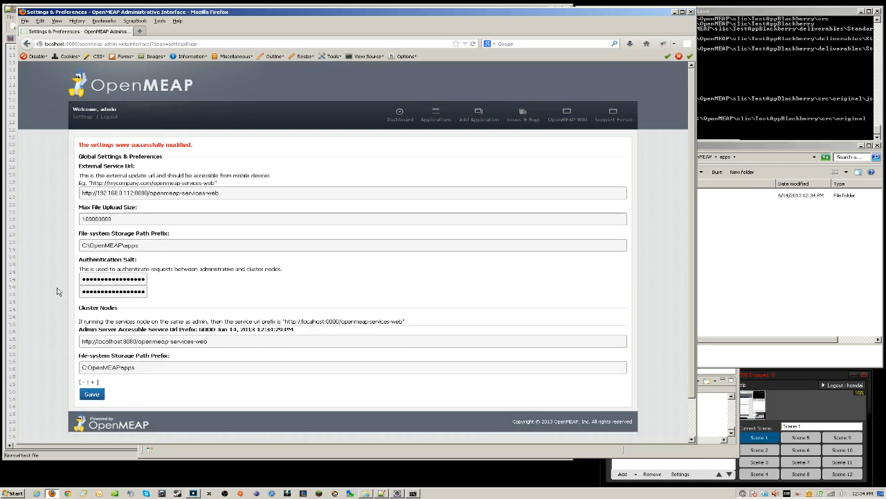
Show the Application Listings page with its seven applications and their versions
left_click(437, 118)
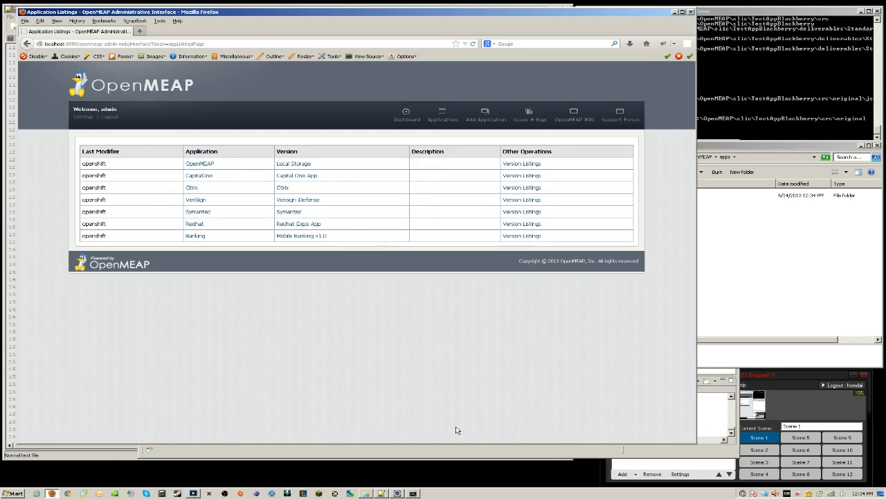
Close the tomcat-users.xml editor and stop the Tomcat v7.0 localhost server from the Servers view
left_click(398, 492)
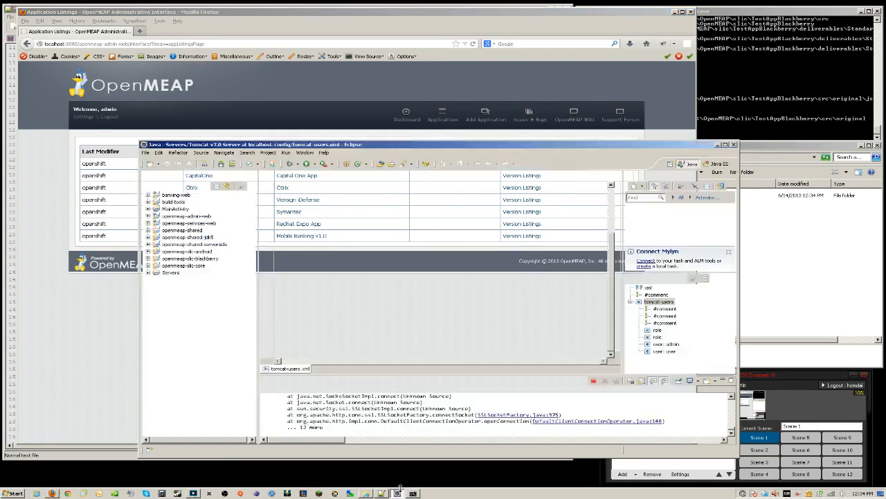
left_click(314, 177)
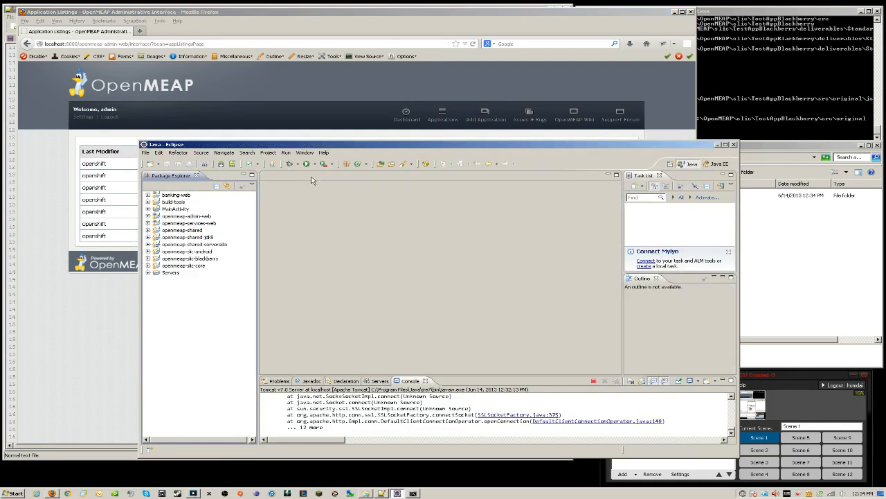
left_click(378, 380)
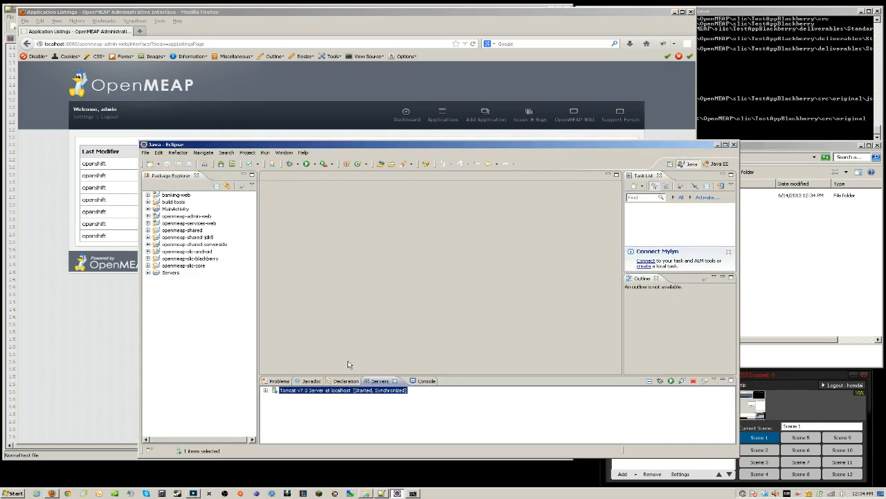
right_click(339, 392)
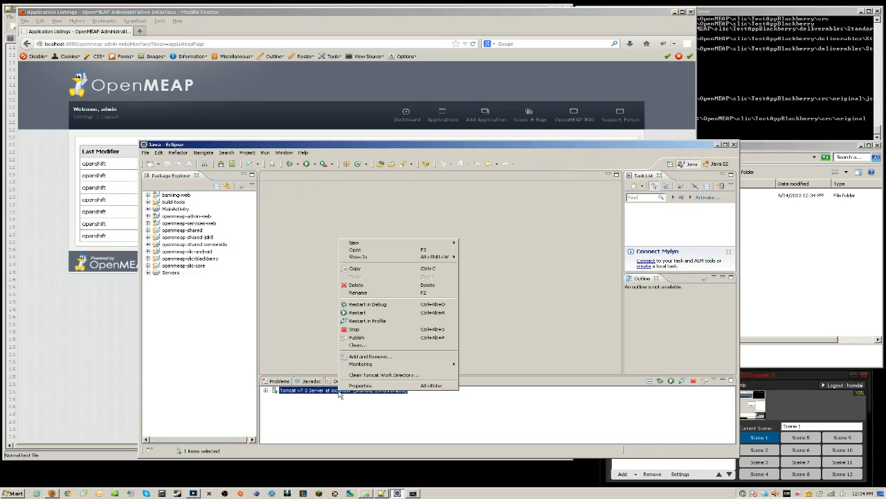
left_click(367, 333)
left_click(94, 344)
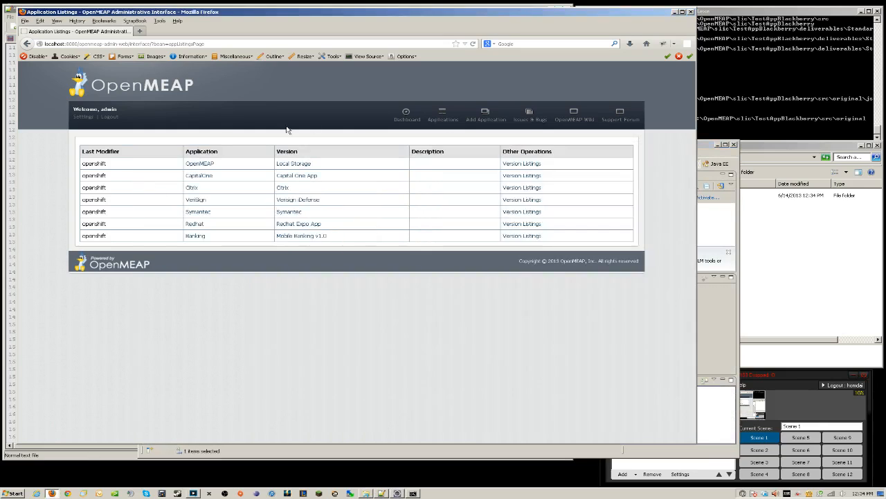
left_click(350, 493)
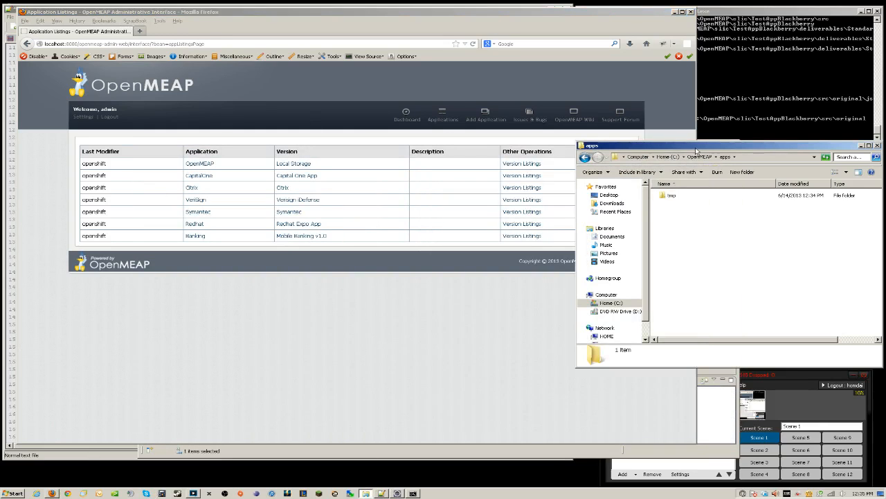
Delete openmeap.db from C:\tmp, confirming with Yes, and close the Explorer window
left_click_drag(697, 151, 566, 146)
left_click(480, 300)
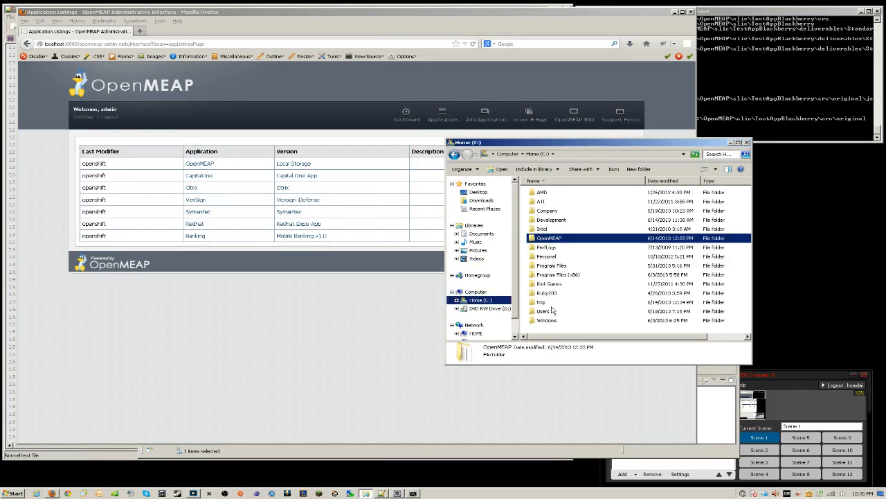
double_click(543, 302)
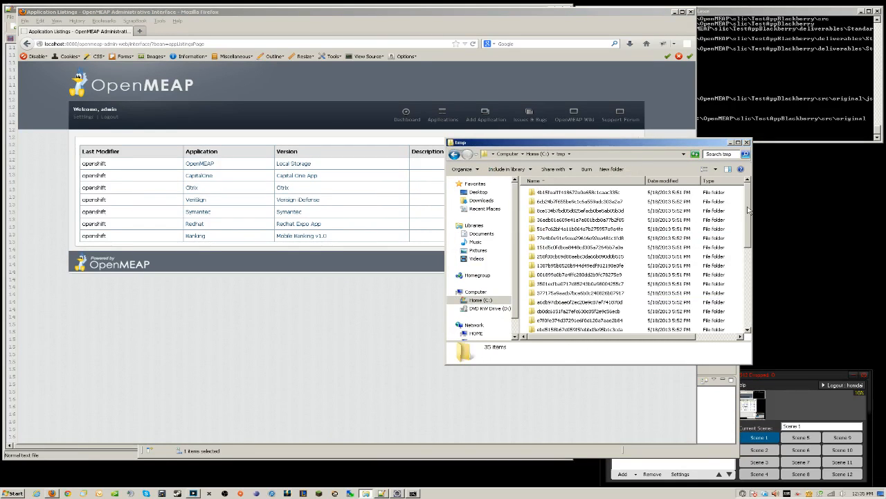
left_click_drag(748, 210, 750, 296)
left_click(555, 330)
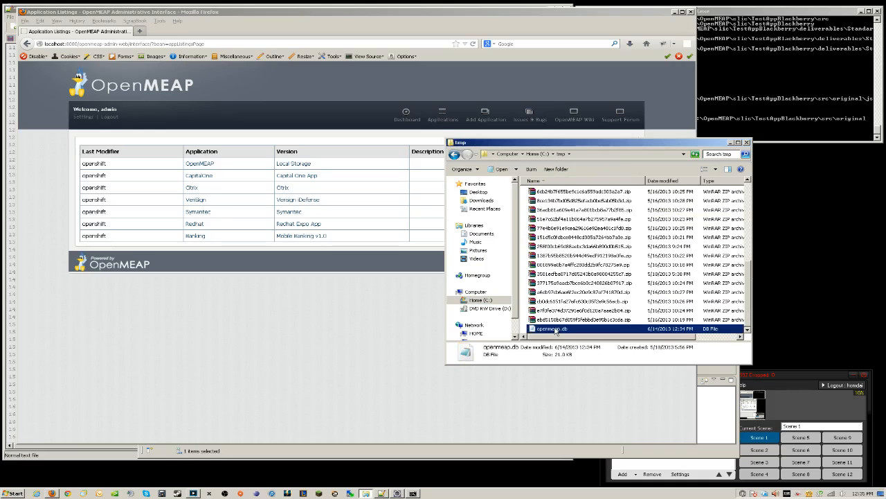
right_click(555, 330)
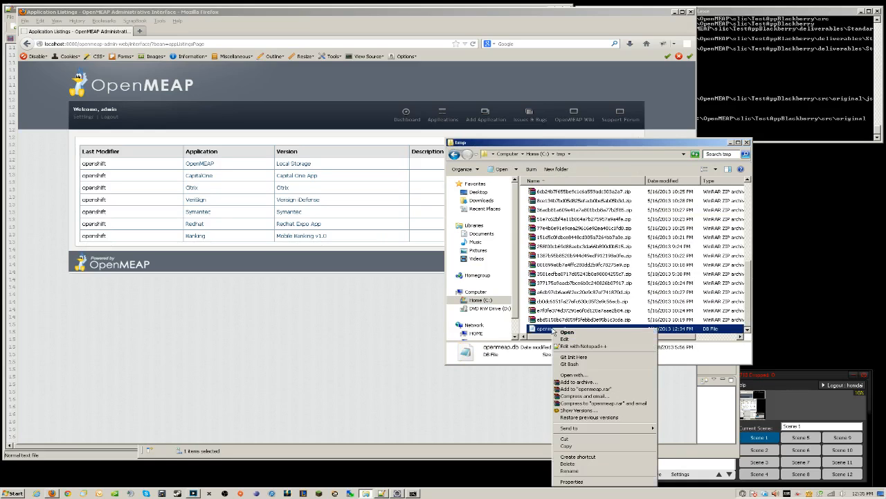
left_click(583, 463)
left_click(483, 280)
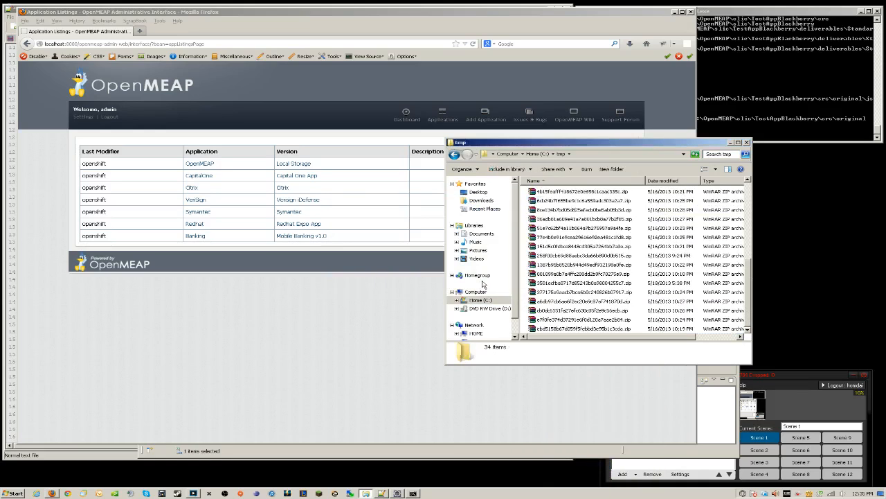
scroll(746, 284, "up", 6)
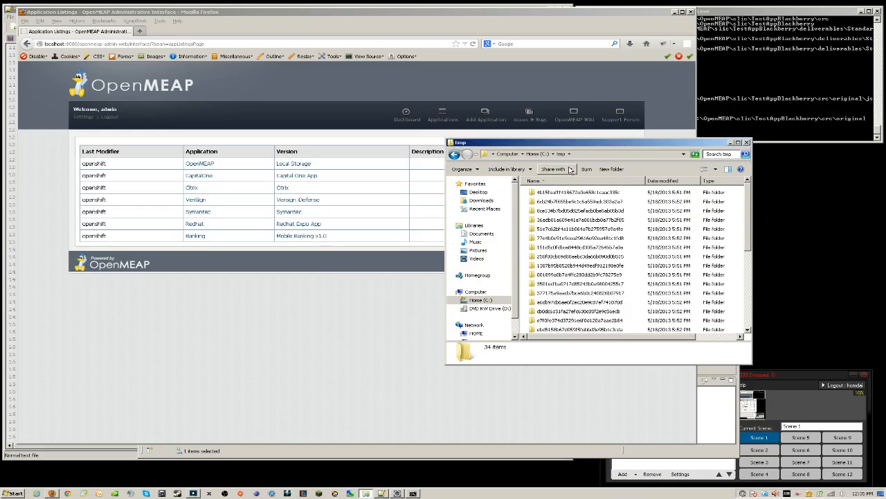
left_click(747, 143)
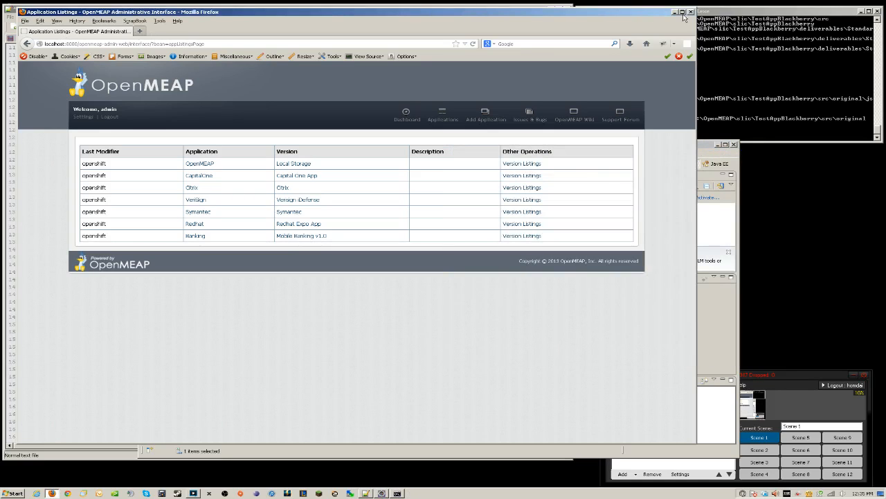
left_click(157, 44)
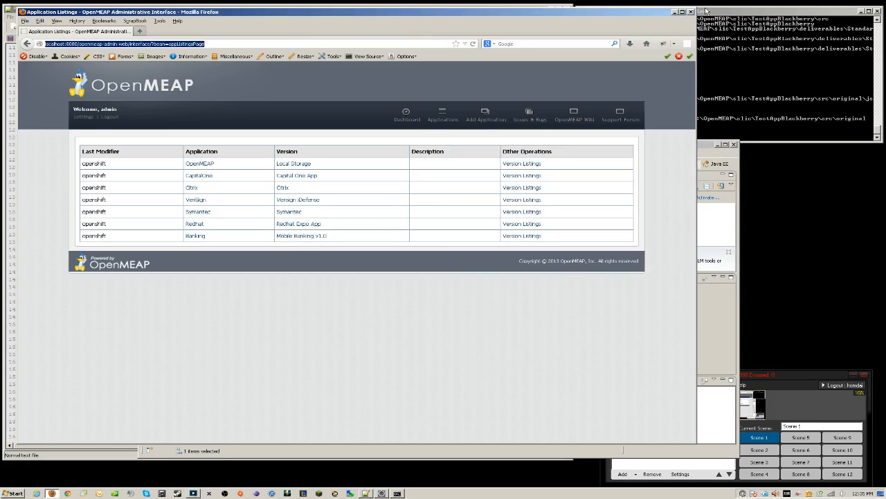
Start the Tomcat v7.0 localhost server again from Eclipse's Servers view
left_click(676, 14)
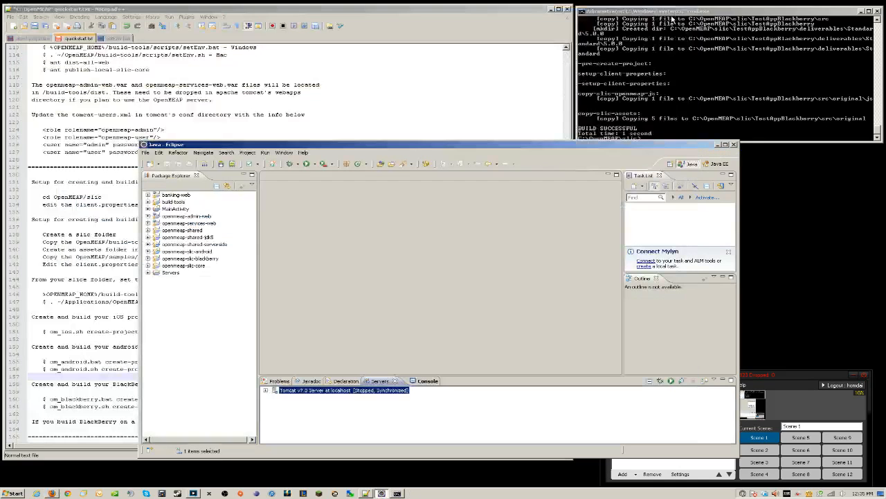
right_click(340, 392)
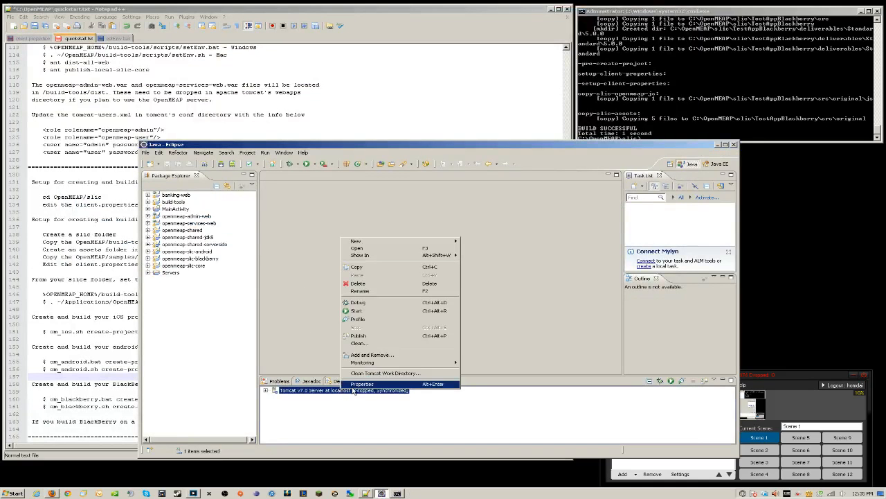
left_click(372, 315)
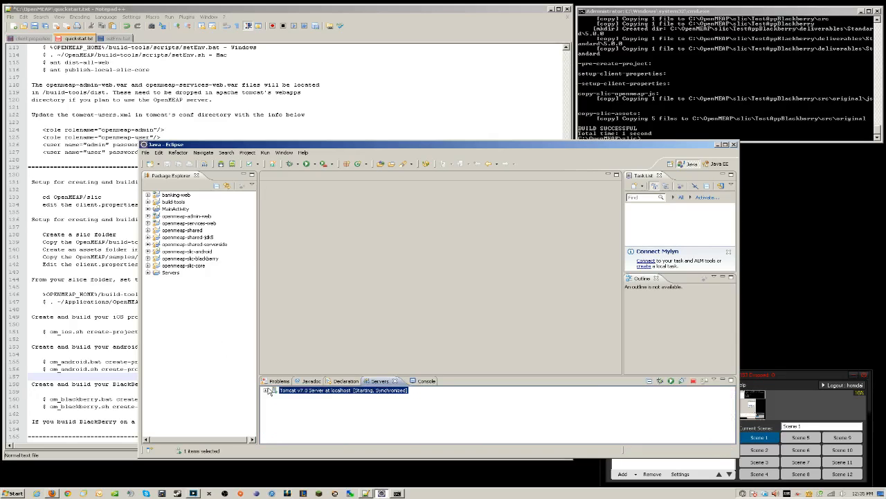
left_click(51, 493)
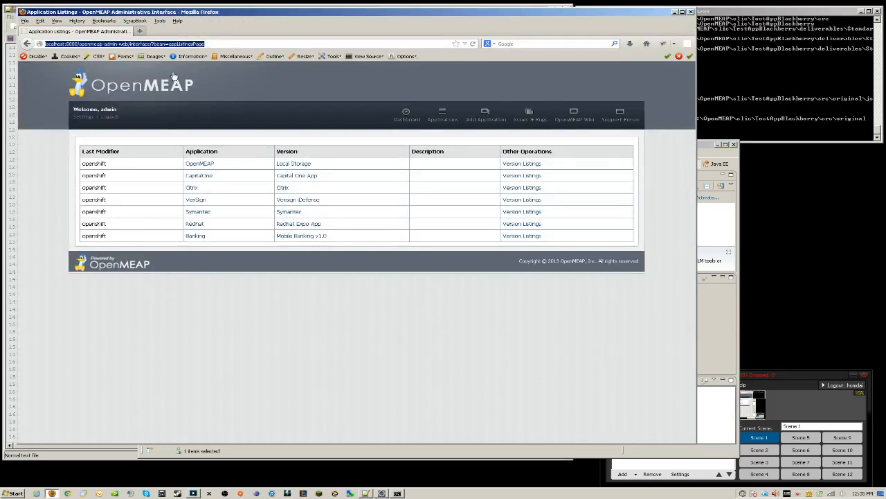
Shorten the browser address to the admin-web/interface/ login page and load it
left_click(149, 44)
key("shift+End")
key("BackSpace")
key("Return")
left_click(223, 41)
left_click(223, 41)
type("/")
key("Return")
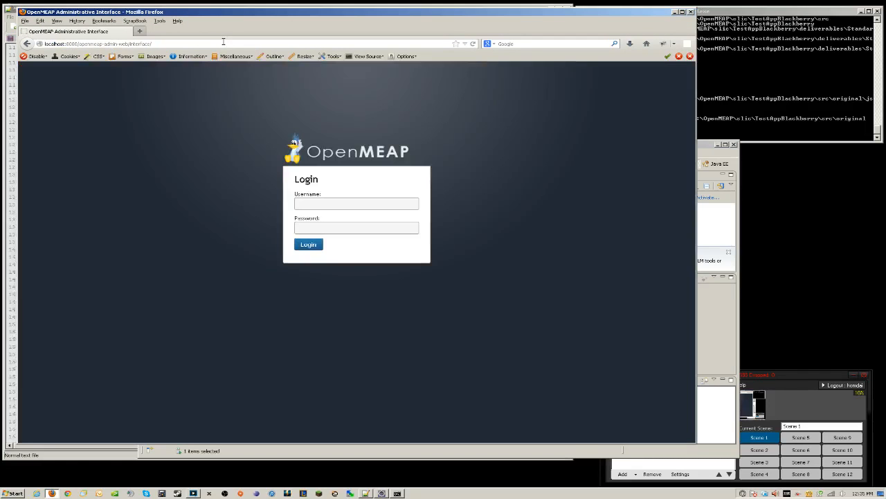
Log in with the saved administrator username and password, then open Settings & Preferences
left_click(365, 204)
left_click(365, 214)
left_click(365, 225)
type("••••")
key("BackSpace")
key("BackSpace")
key("BackSpace")
key("BackSpace")
type("•••••••••")
key("Return")
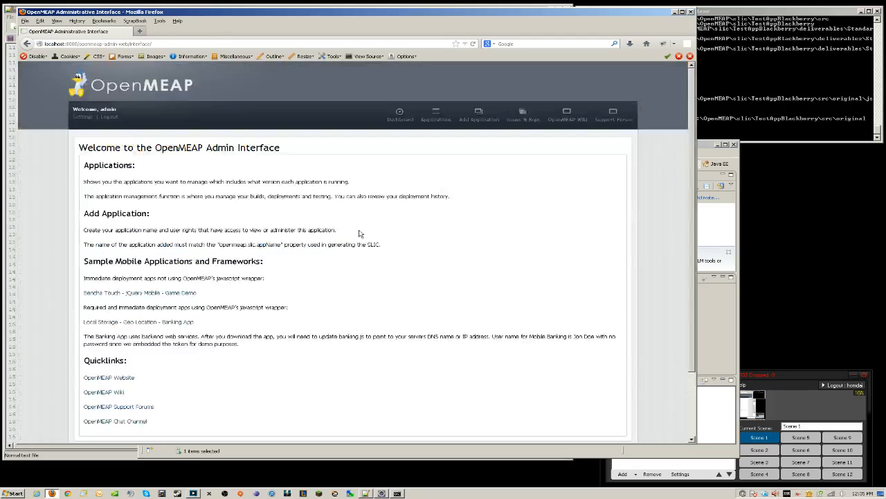
left_click(83, 116)
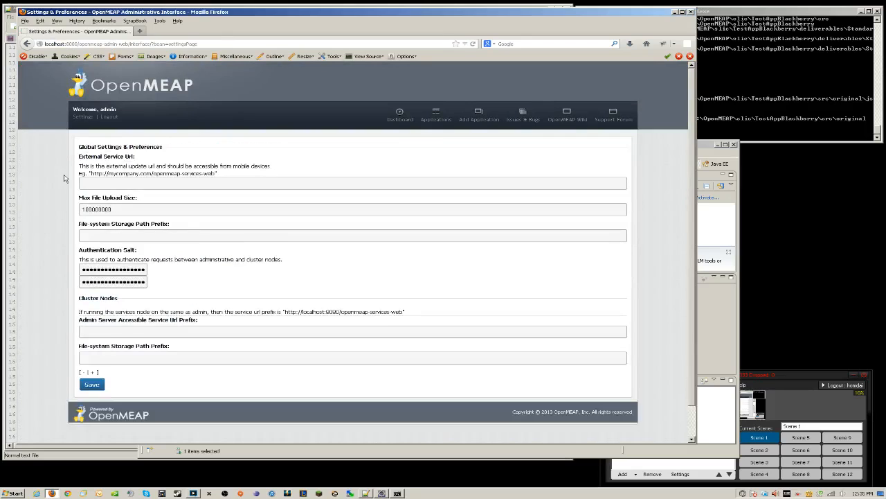
Refill External Service Url, storage prefix C:\OpenMEAP\apps and localhost Admin Server URL from saved entries
left_click(151, 183)
left_click(158, 194)
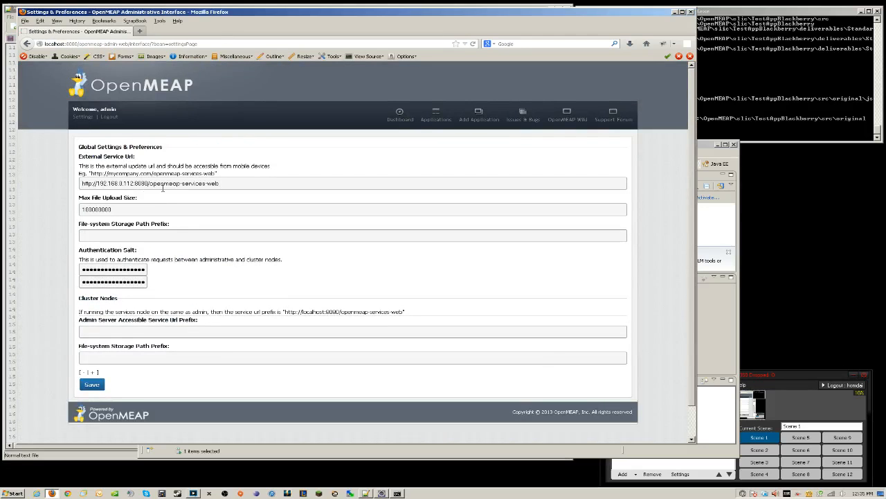
left_click(127, 234)
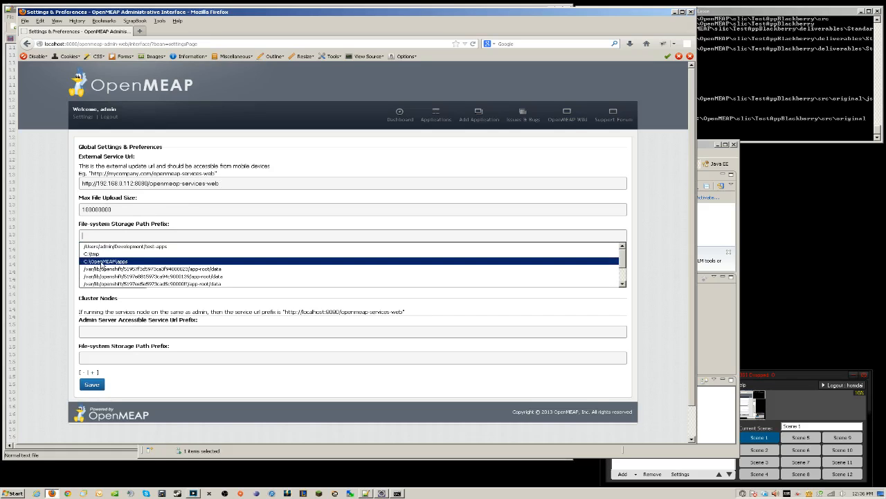
left_click(129, 262)
left_click(150, 330)
left_click(149, 340)
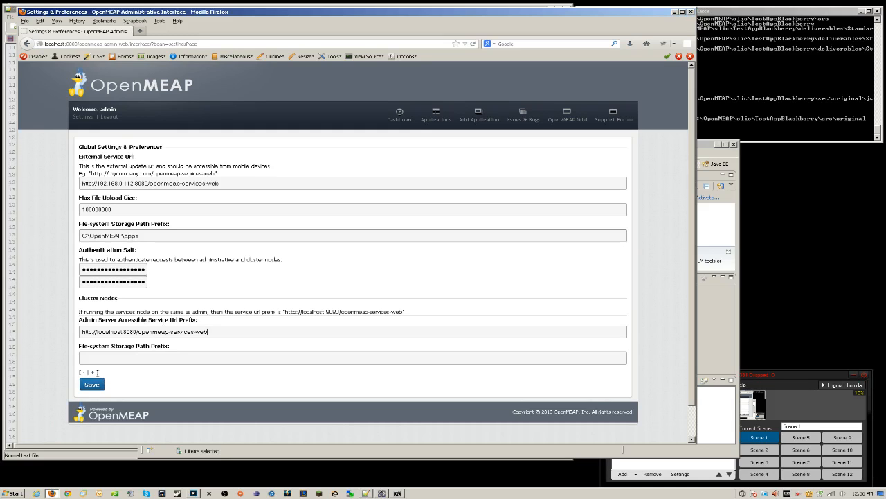
Set the cluster node storage path to C:\OpenMEAP\apps, try adding/removing nodes, and save
double_click(115, 357)
left_click(118, 391)
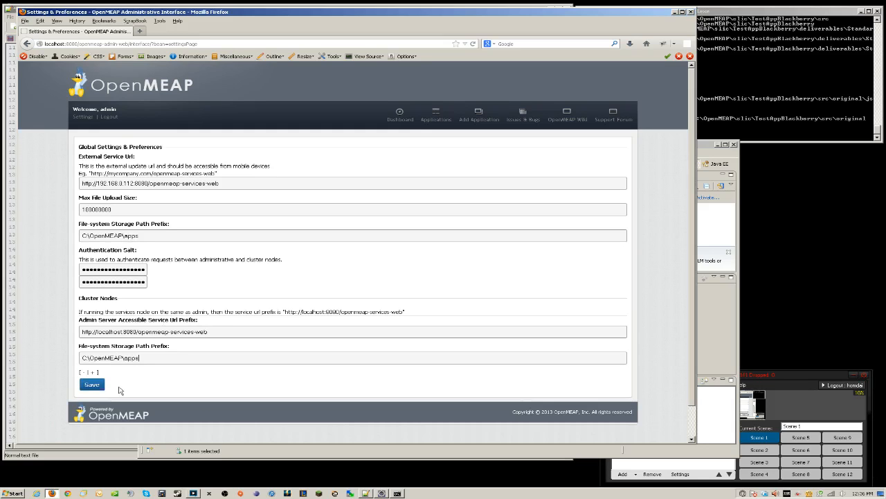
scroll(128, 346, "down", 1)
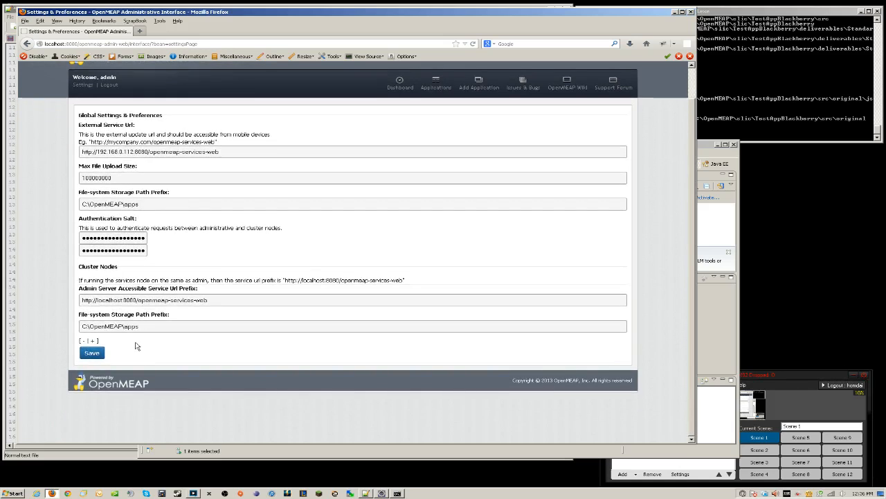
left_click(93, 342)
scroll(91, 341, "down", 2)
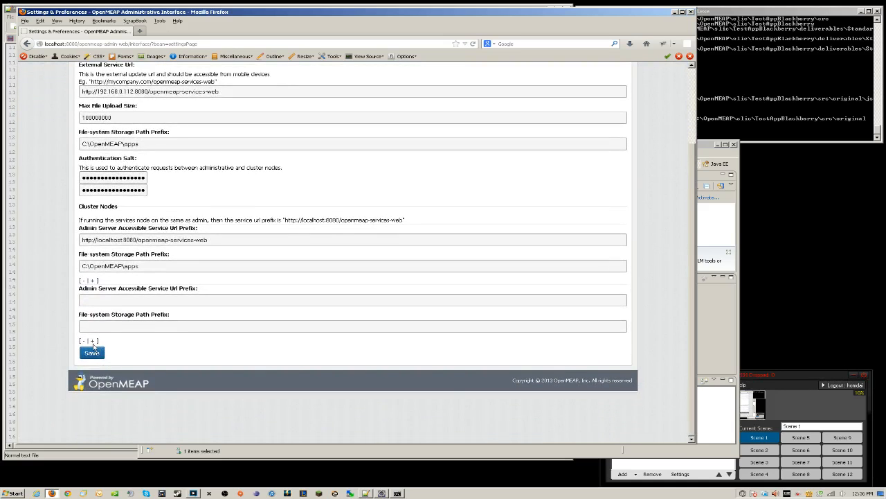
left_click(92, 340)
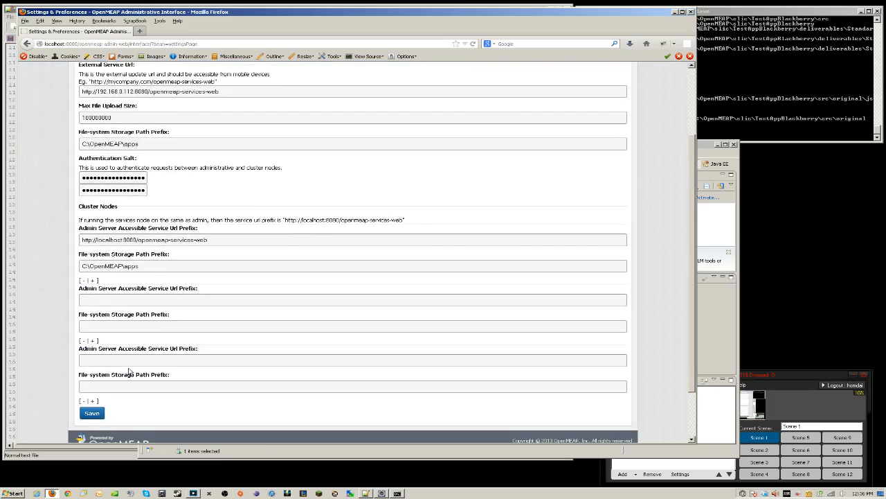
left_click(83, 401)
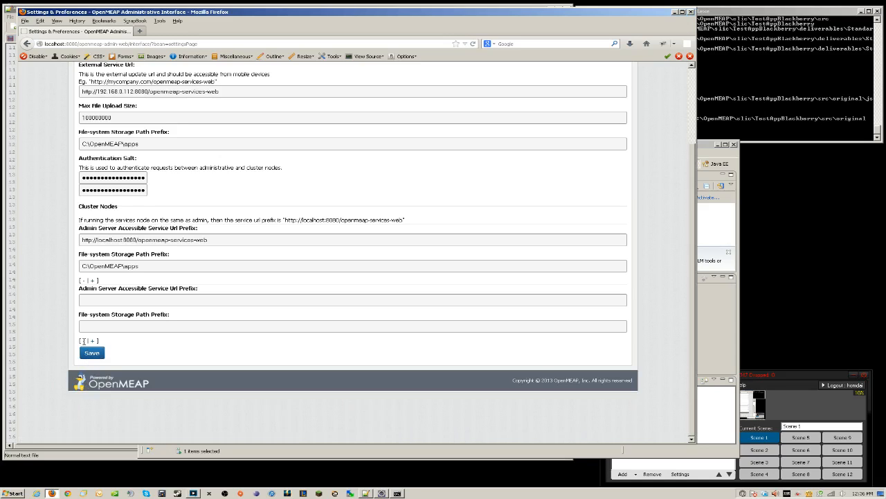
left_click(82, 341)
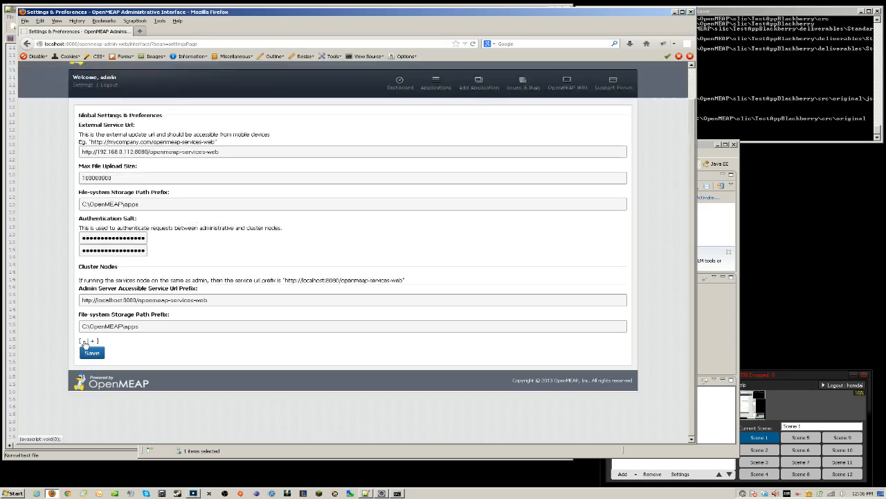
left_click(97, 356)
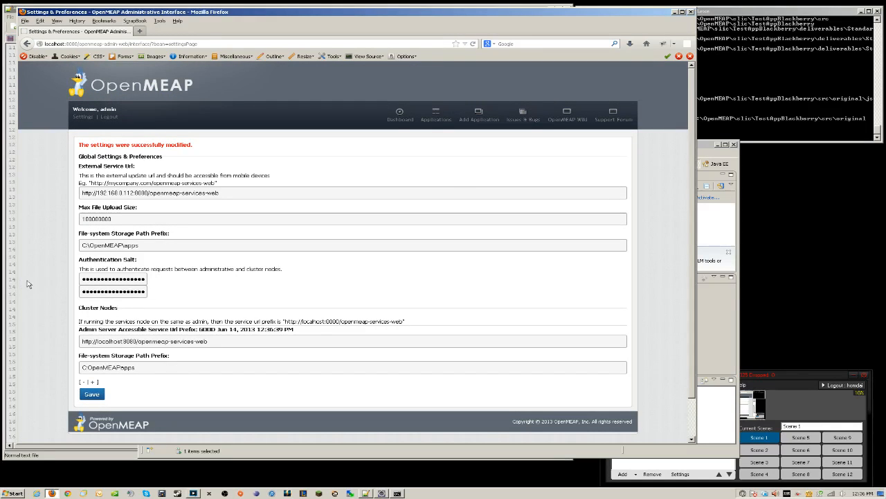
left_click(438, 119)
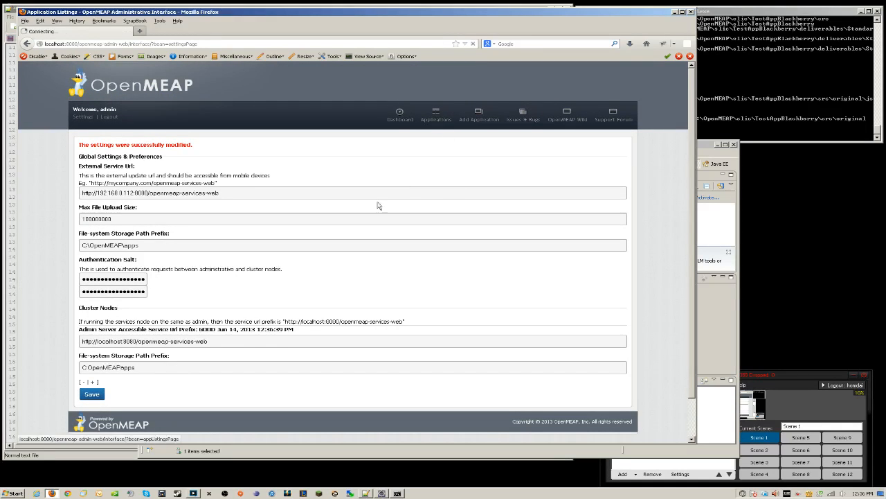
Begin a new application on the Add Application form and enter the name OpenMEAP
left_click(485, 115)
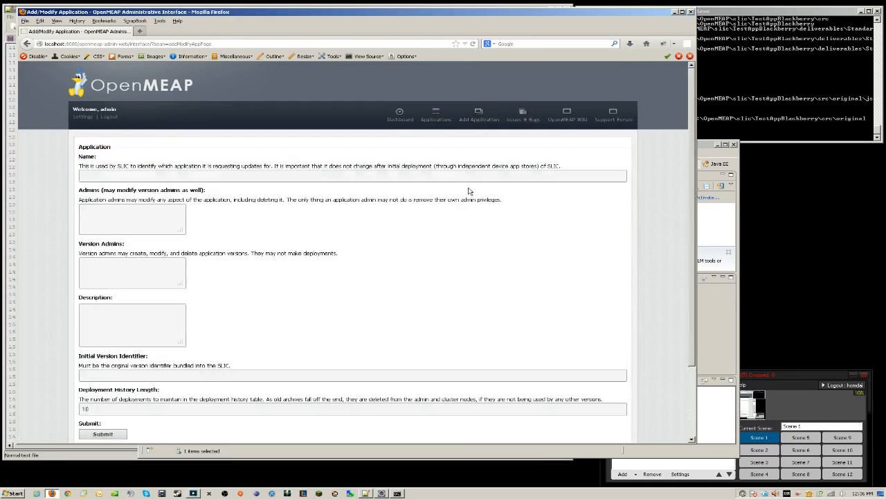
left_click(208, 178)
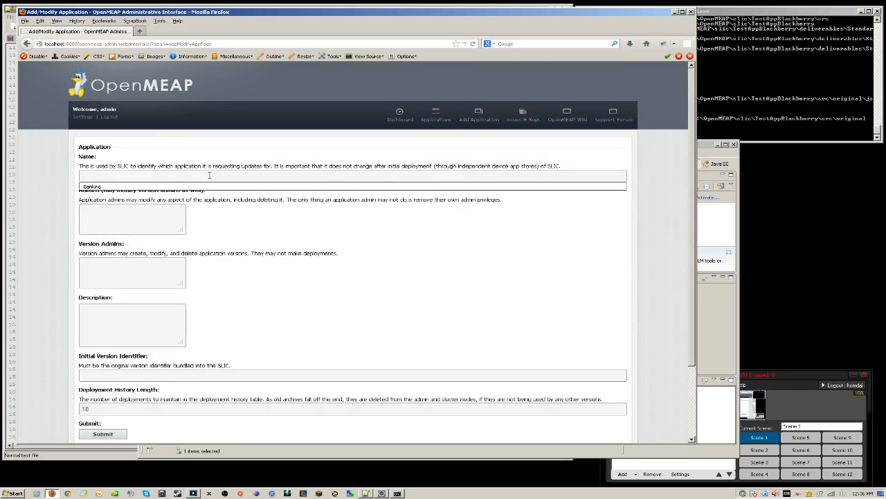
type("OpenMEAP")
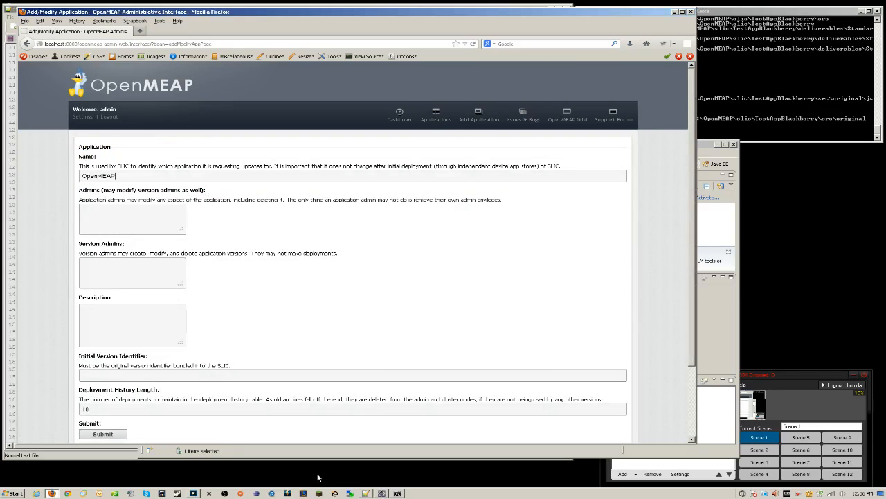
left_click(365, 493)
Show client.properties and select the appName value OpenMEAP on line 27
left_click(40, 39)
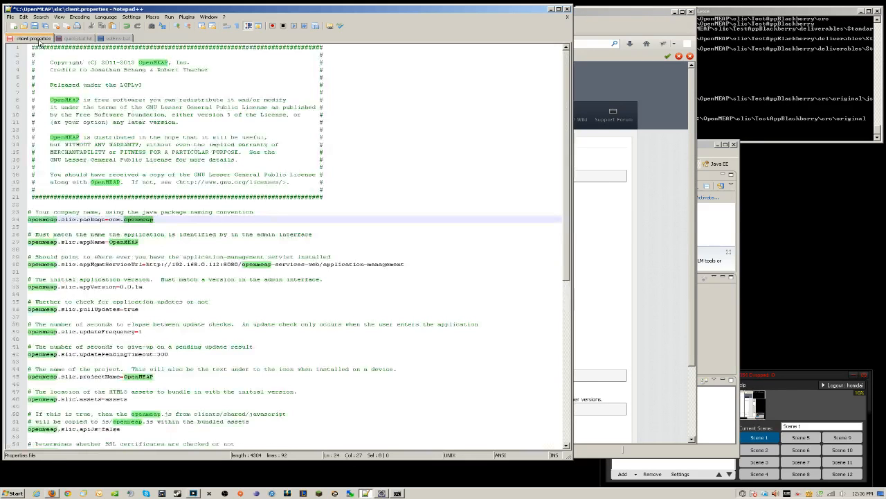
left_click_drag(139, 243, 108, 242)
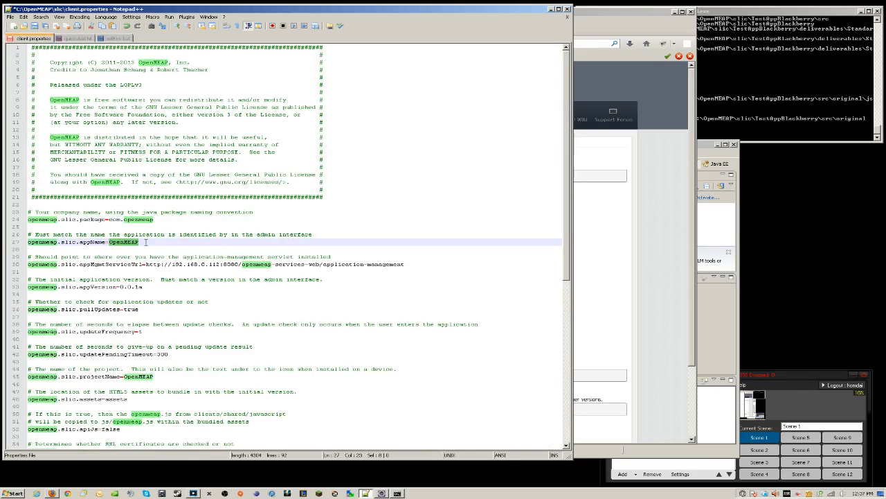
Enter initial version identifier 0.0.1a and submit the new OpenMEAP application
left_click(614, 217)
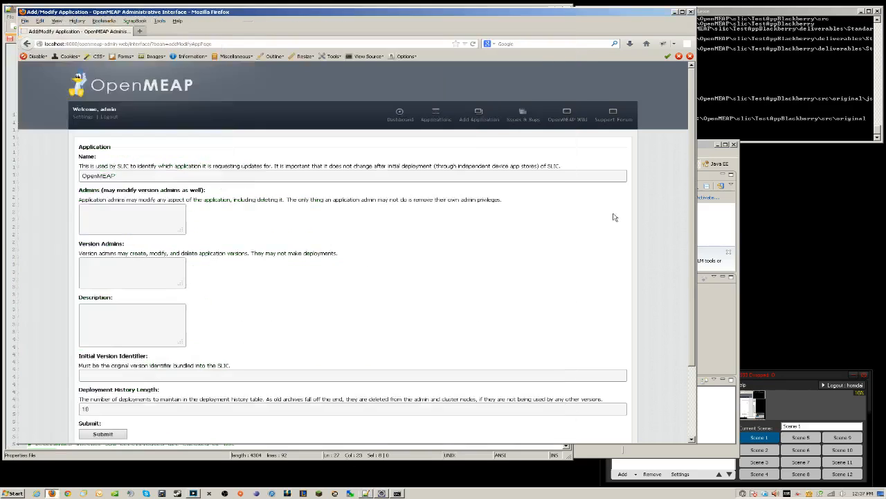
scroll(167, 315, "down", 2)
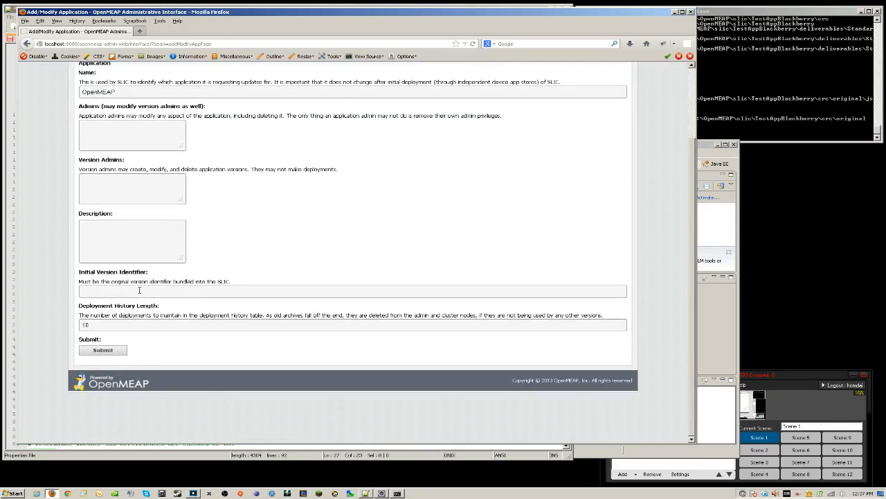
type("0.0.1c")
left_click(117, 350)
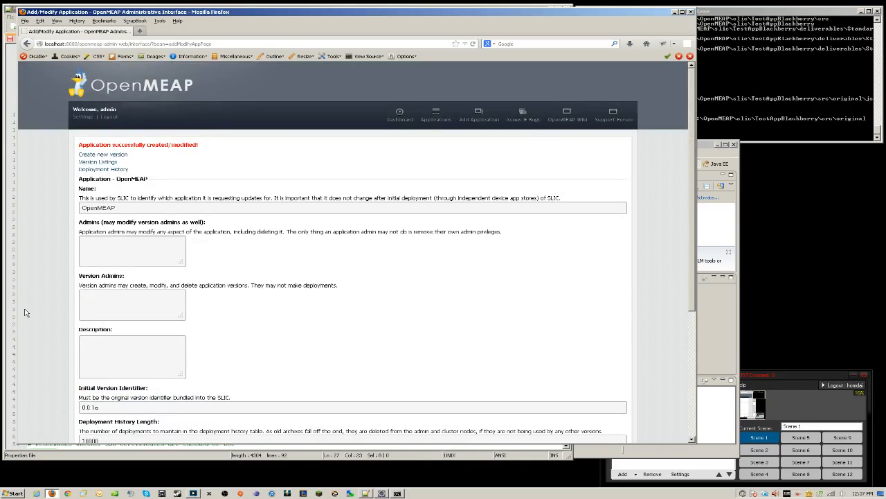
left_click(437, 116)
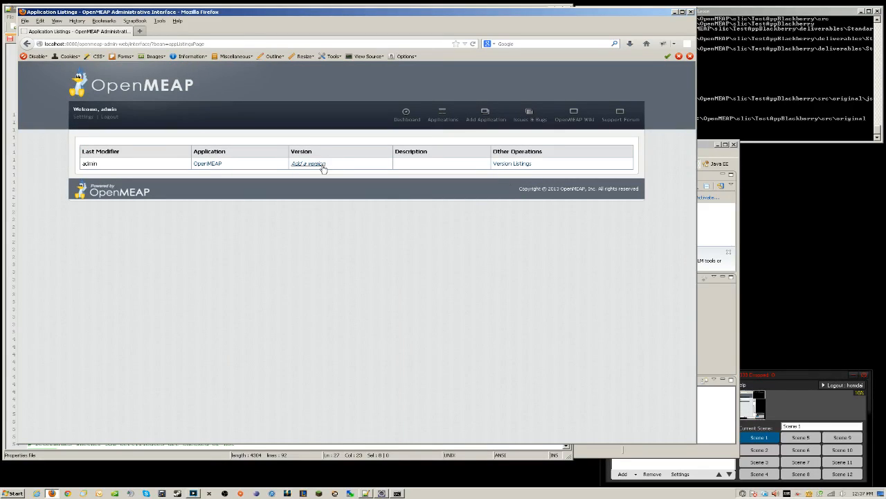
Add version Welcome to OpenMEAP, uploading C:\OpenMEAP\samples\Welcome.zip, and submit it
left_click(300, 164)
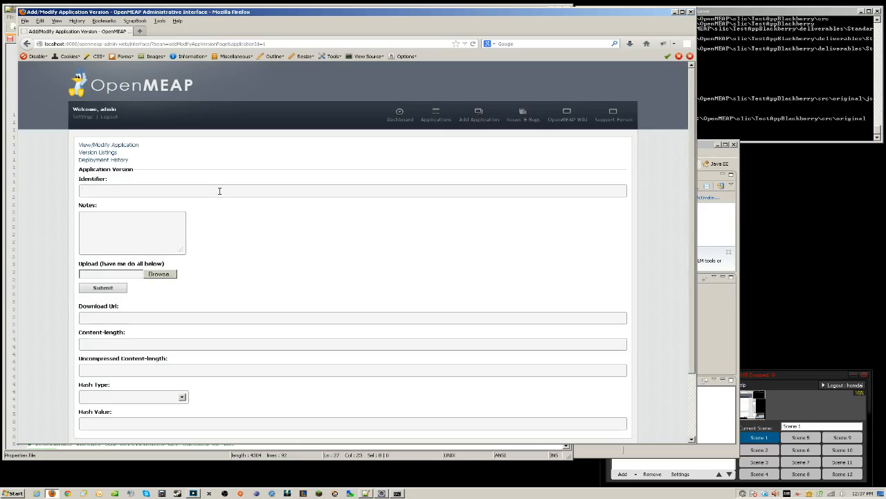
type("Welcomew")
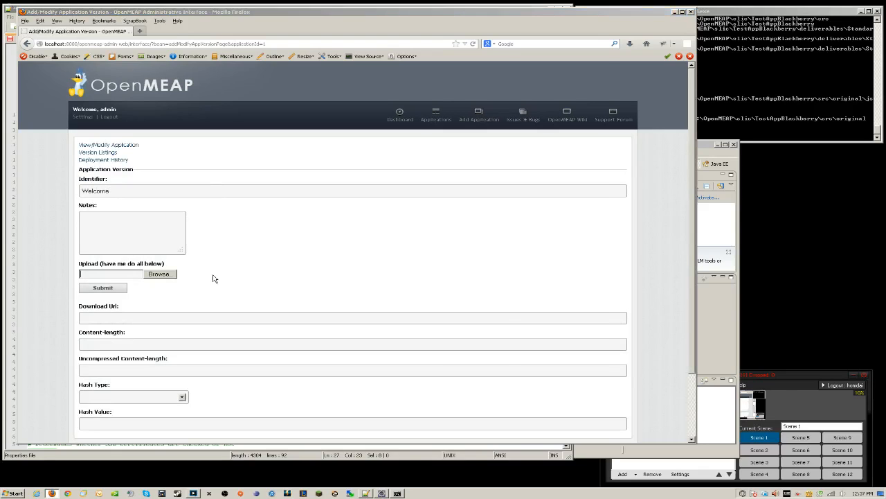
left_click(158, 273)
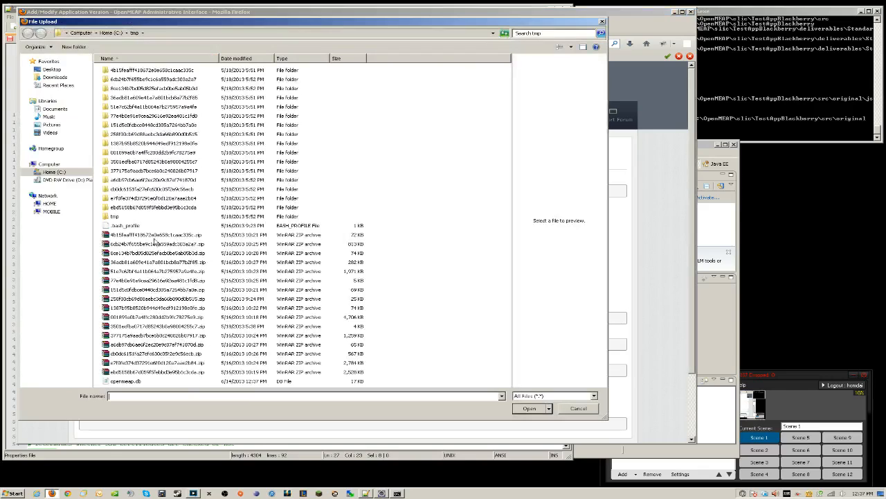
left_click(56, 171)
double_click(117, 116)
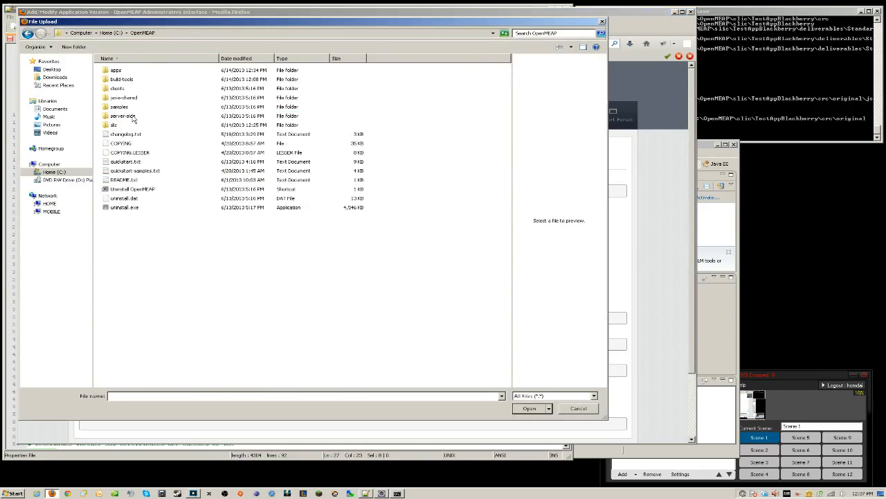
double_click(115, 107)
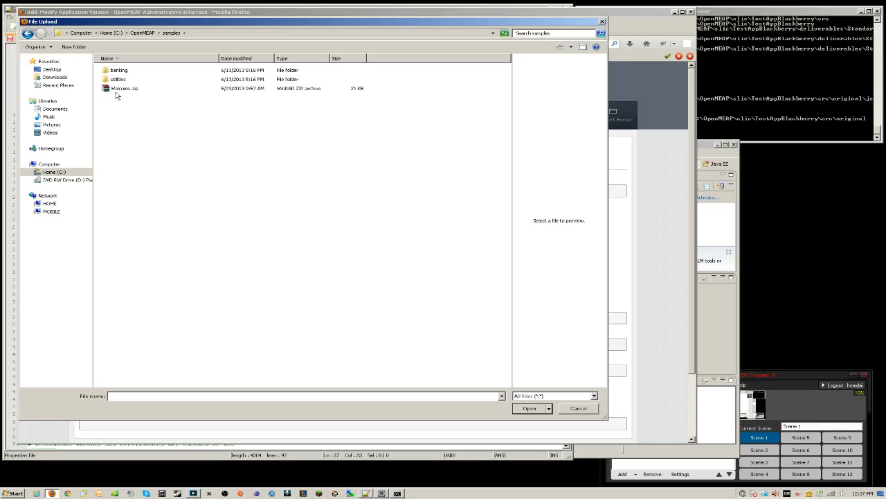
left_click(115, 88)
left_click(529, 409)
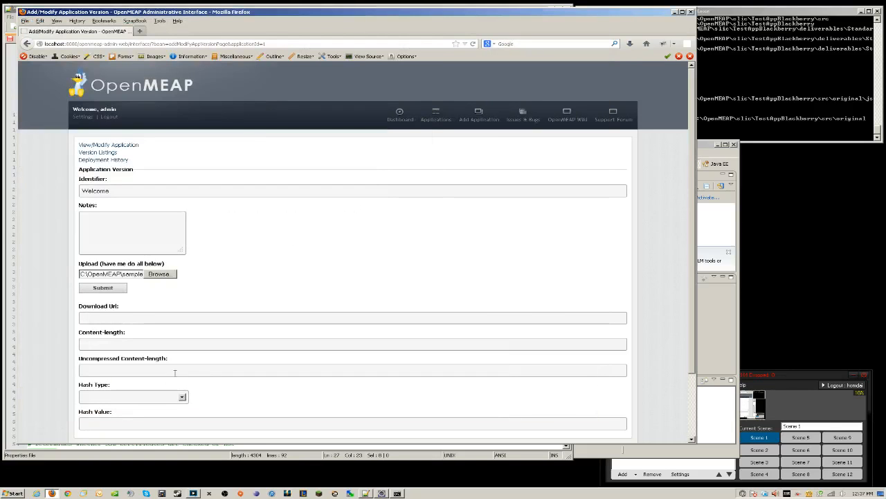
left_click(102, 287)
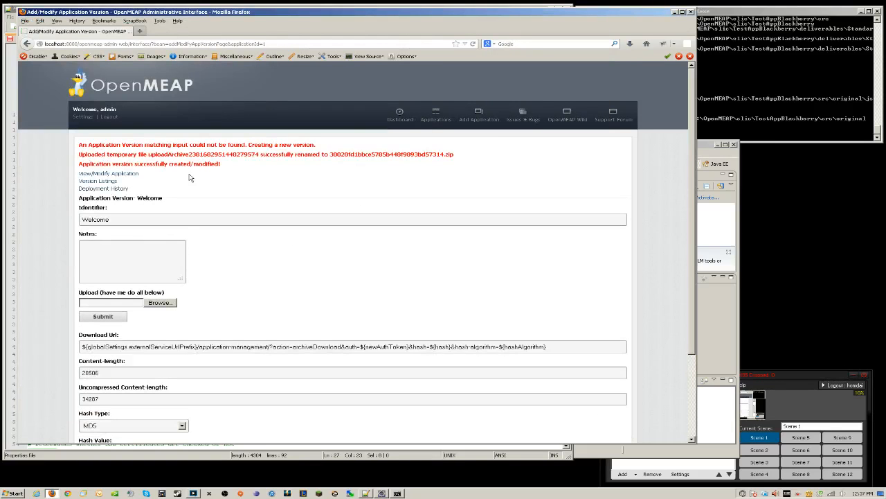
left_click(436, 115)
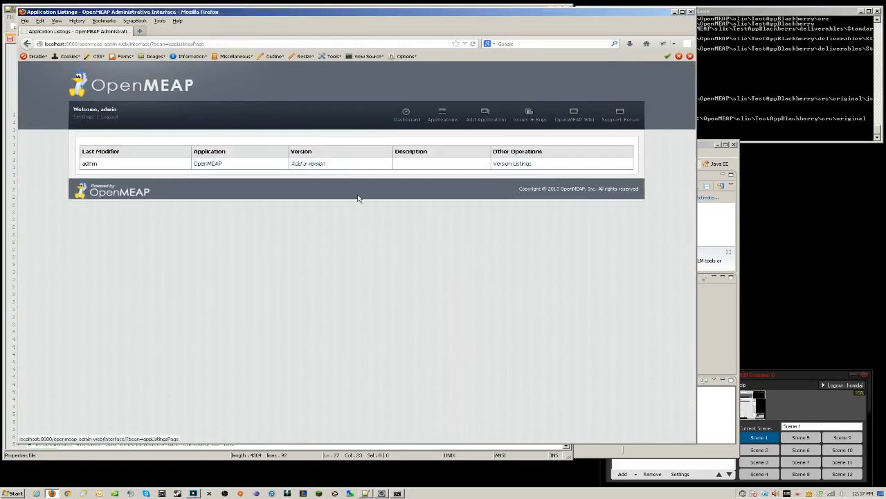
Deploy the Welcome version as IMMEDIATE from Version Listings, then return to client.properties
left_click(513, 165)
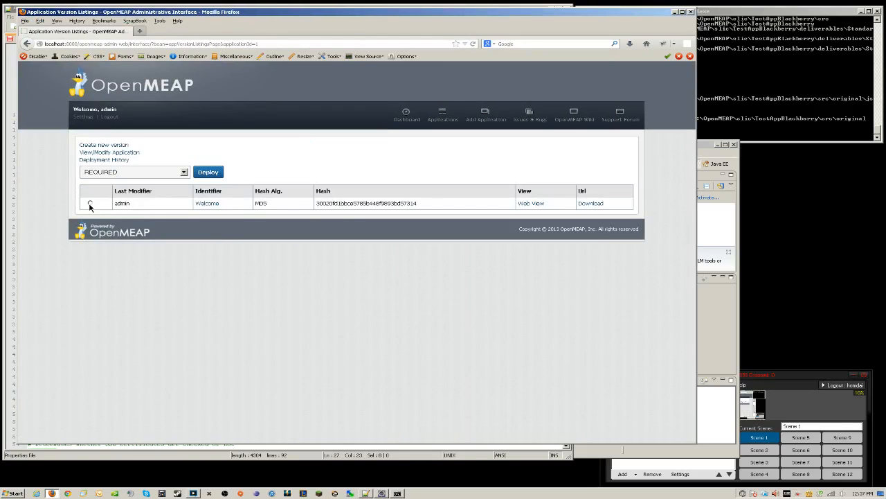
left_click(90, 203)
left_click(185, 173)
left_click(104, 192)
left_click(208, 171)
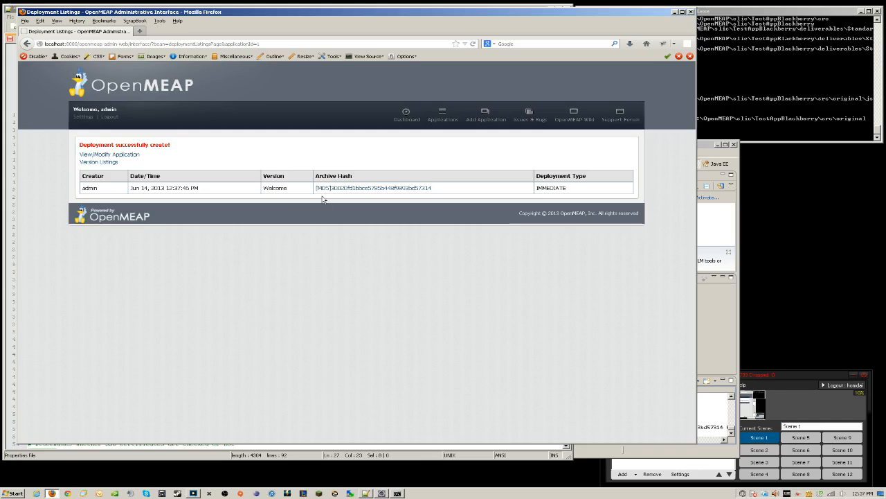
left_click(675, 12)
left_click(371, 91)
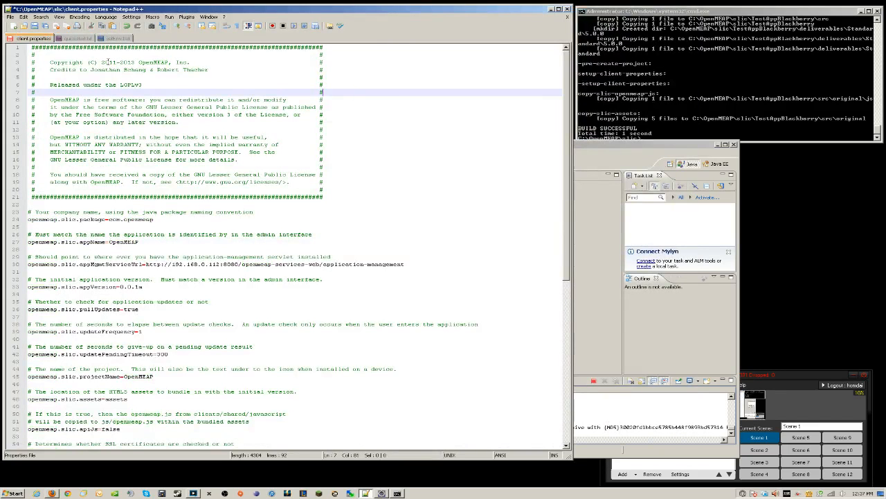
Run the MainActivity project as an Android Application to boot the AVD_for_Nexus_S emulator
left_click(552, 9)
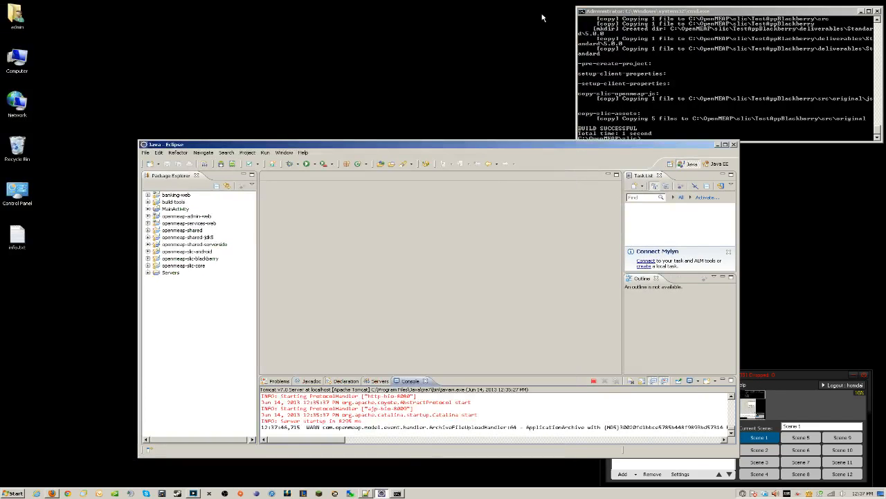
left_click_drag(472, 141, 430, 71)
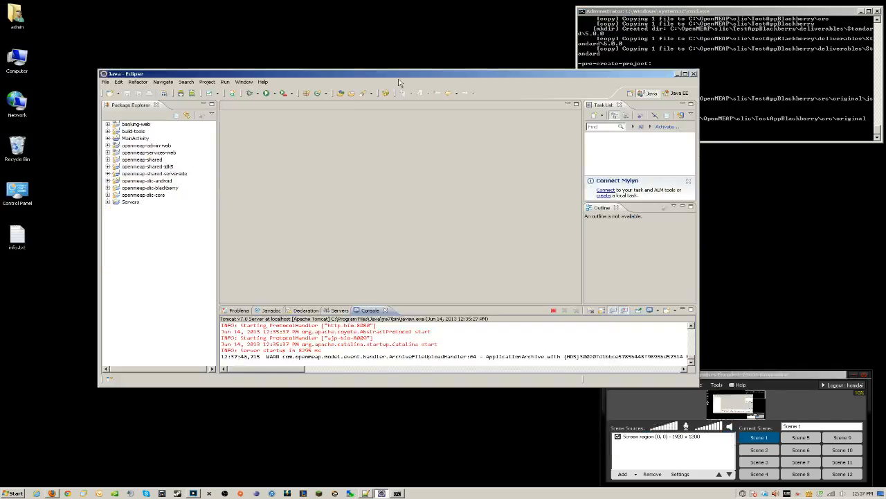
right_click(138, 139)
mouse_move(190, 319)
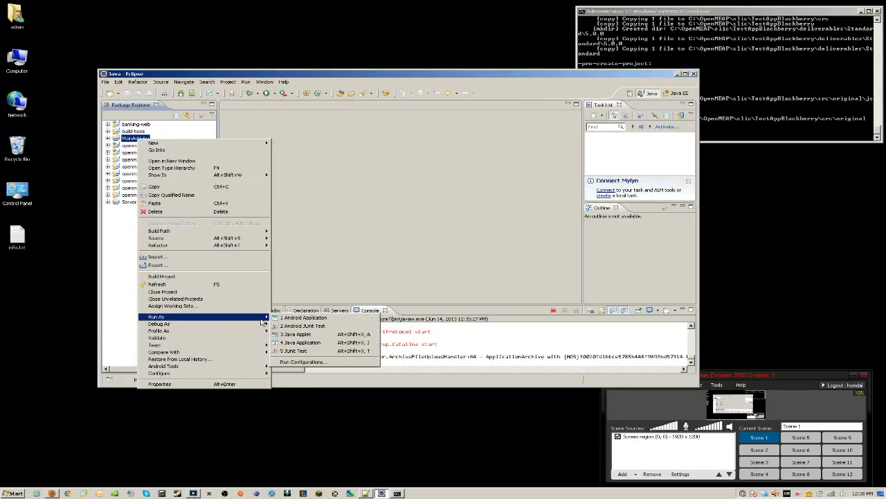
left_click(277, 318)
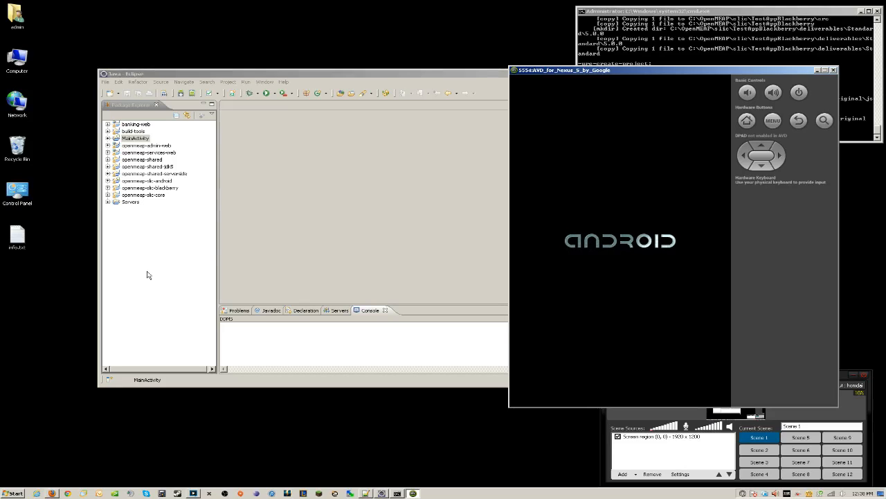
Check the OpenMEAP admin dashboard in the browser, then bring the emulator forward
key("alt+Tab")
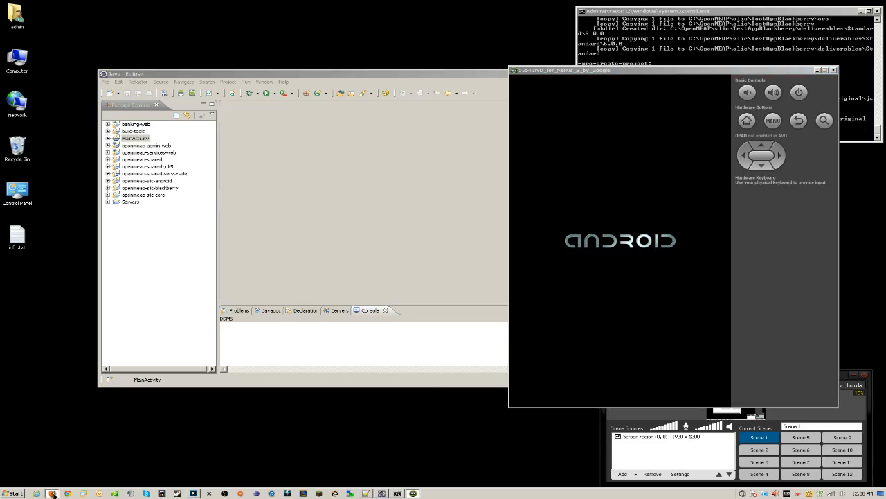
left_click(406, 115)
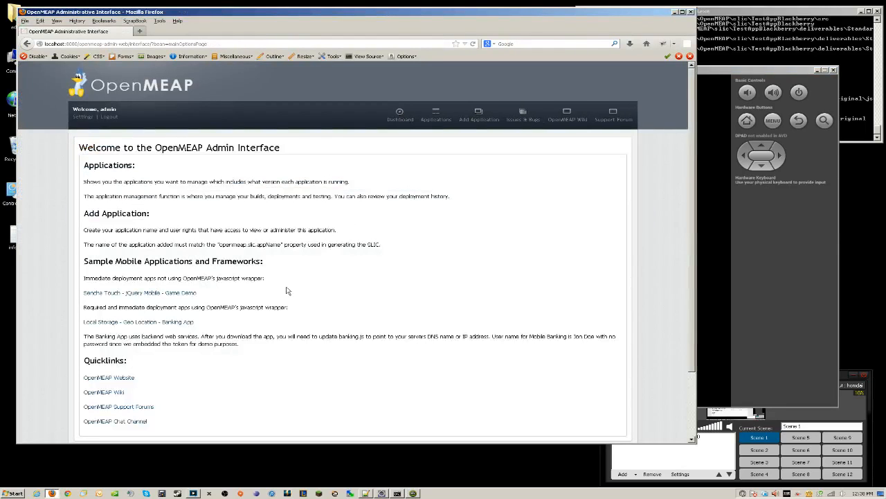
left_click(781, 72)
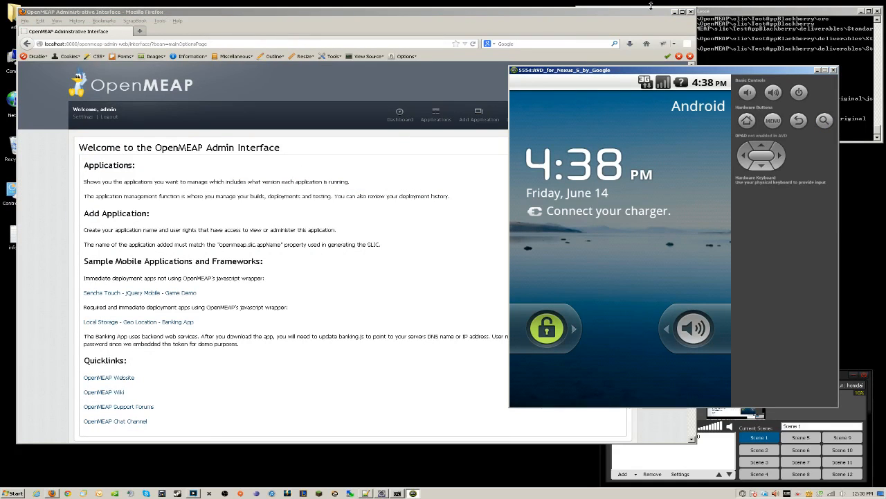
left_click(675, 12)
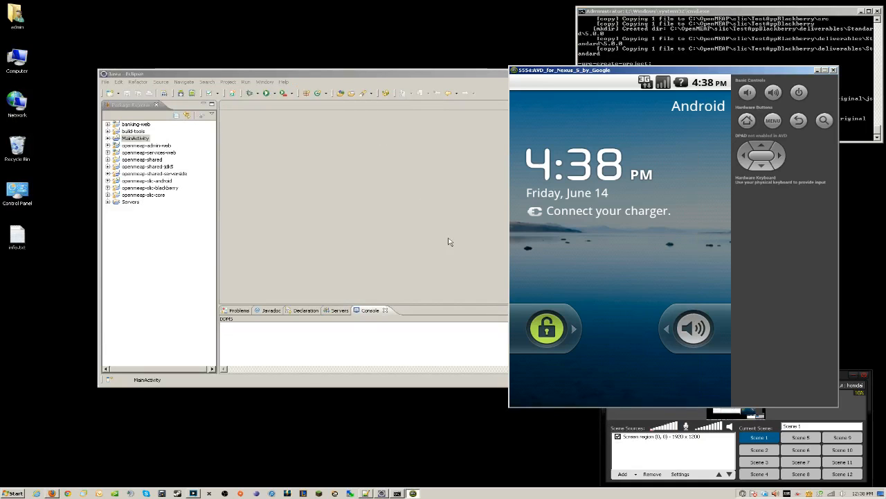
Unlock the emulator, accept Auto Monitor Logcat, and scroll the OpenMEAP Getting Started page
left_click_drag(558, 329, 783, 326)
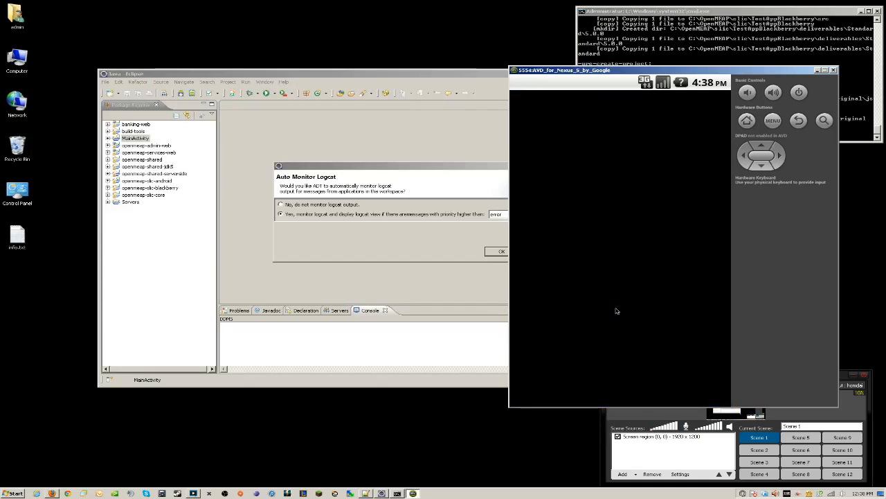
left_click(496, 252)
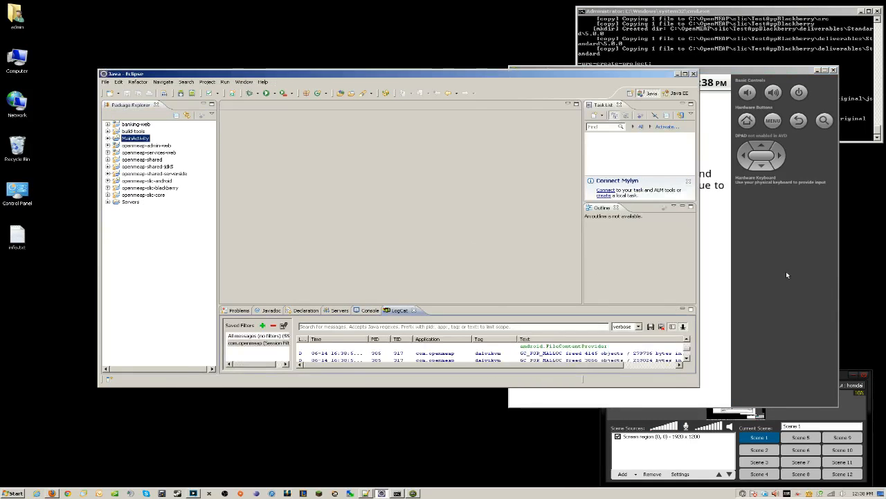
left_click(786, 271)
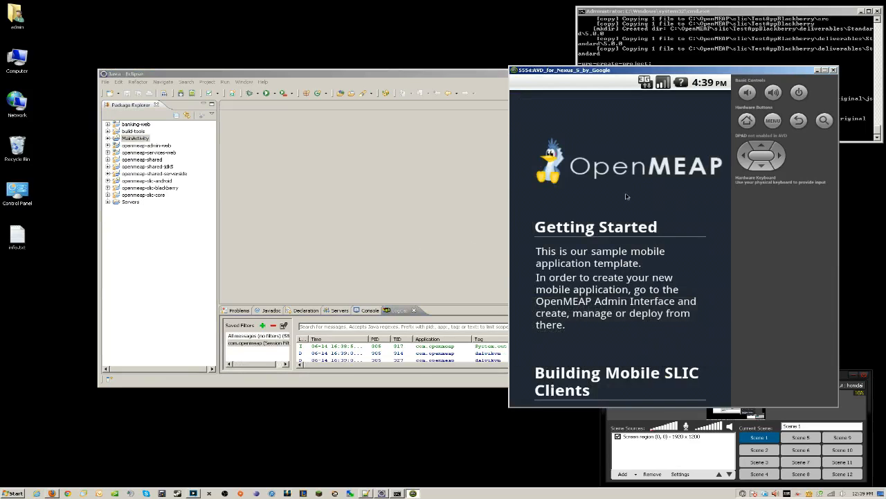
left_click_drag(631, 282, 626, 225)
left_click_drag(623, 351, 602, 360)
Preview the Welcome version's Web View from Version Listings, then go back to the Dashboard
left_click(52, 492)
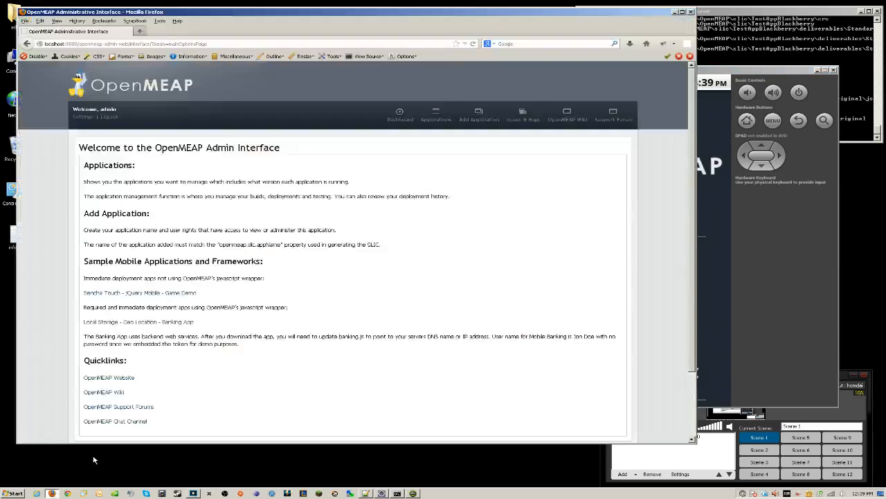
left_click(441, 120)
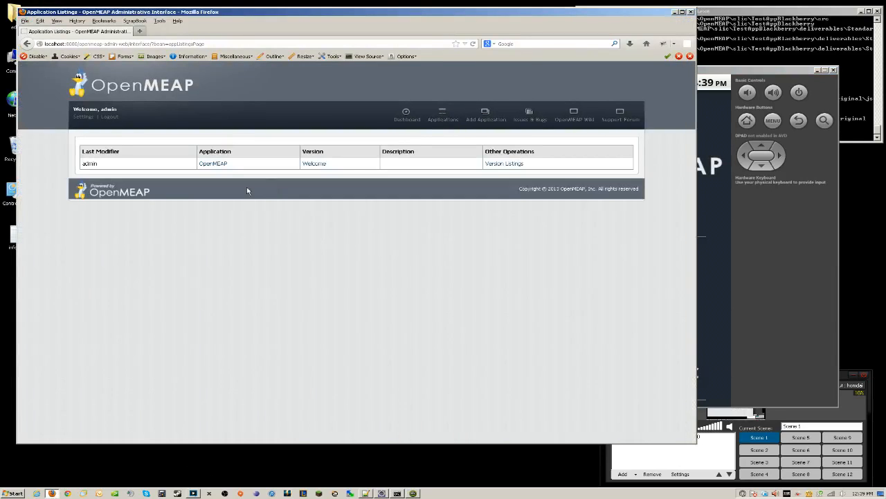
left_click(495, 169)
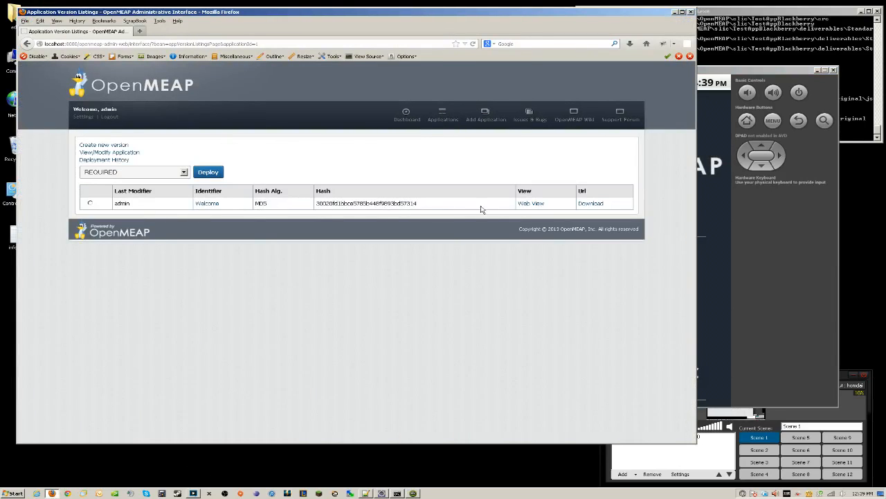
left_click(531, 204)
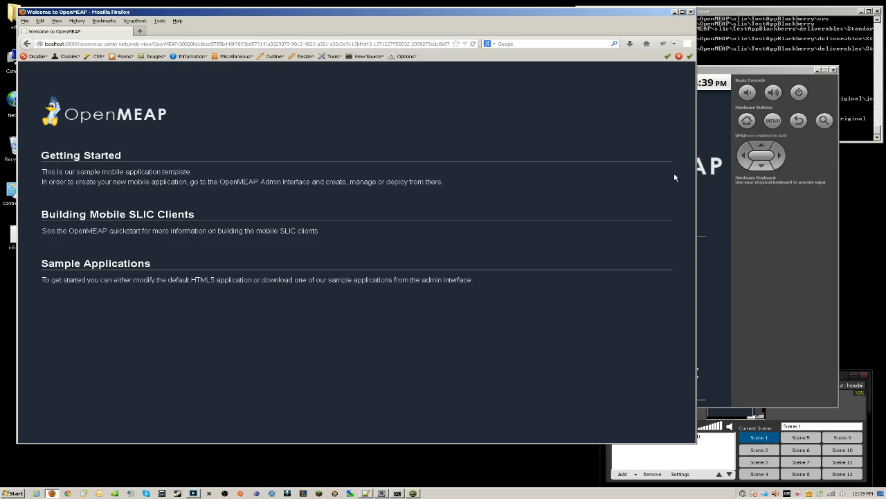
left_click(26, 44)
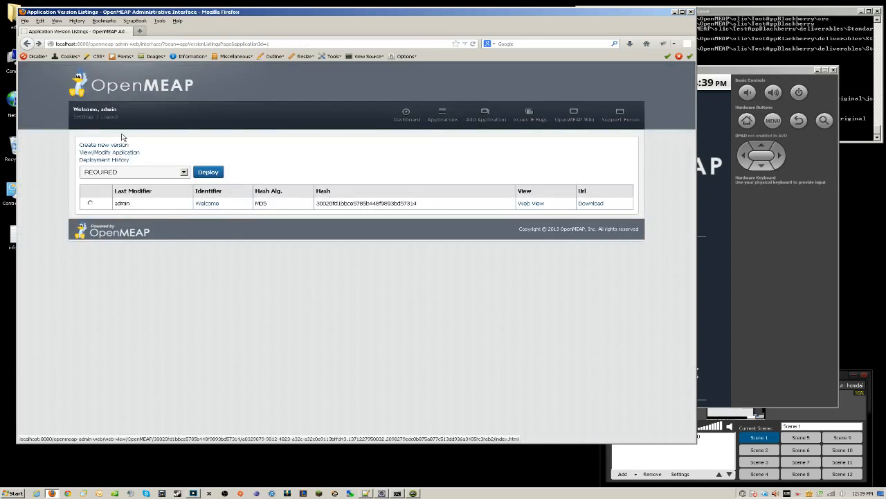
left_click(406, 118)
left_click(738, 270)
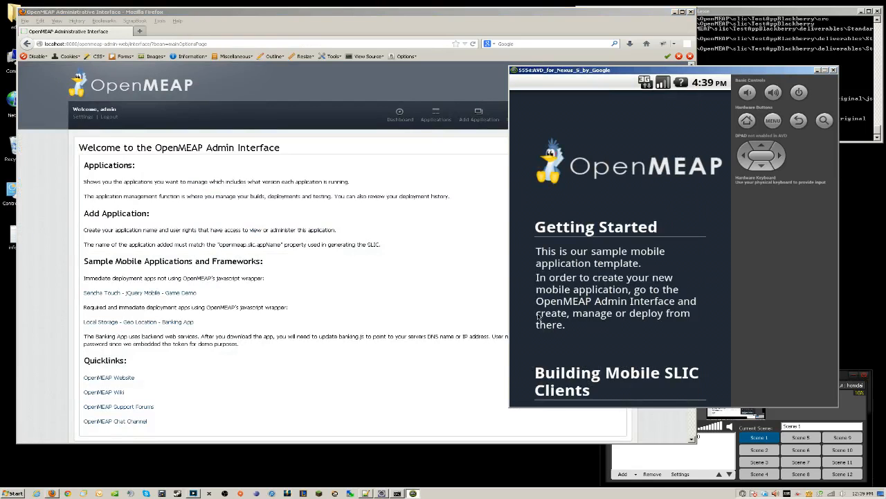
Show quickstart.txt in Notepad++ scrolled up to its Software prerequisites section
left_click(364, 493)
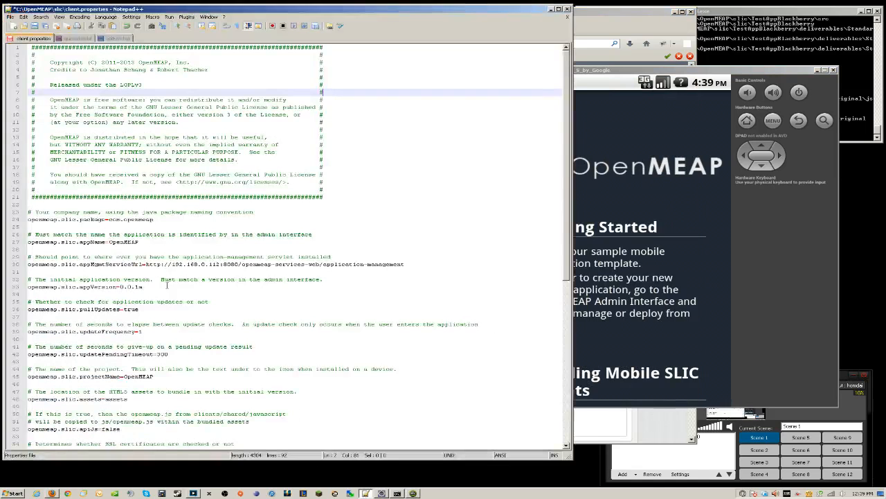
left_click(78, 39)
scroll(114, 77, "up", 20)
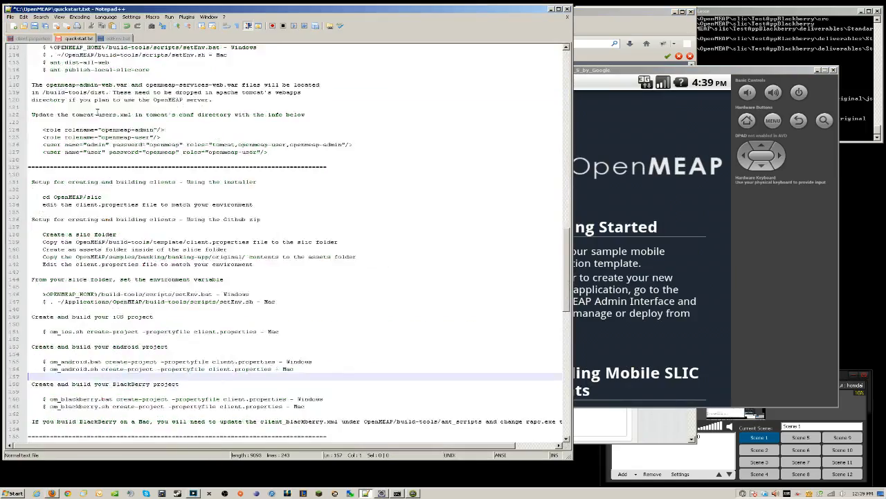
scroll(122, 92, "up", 20)
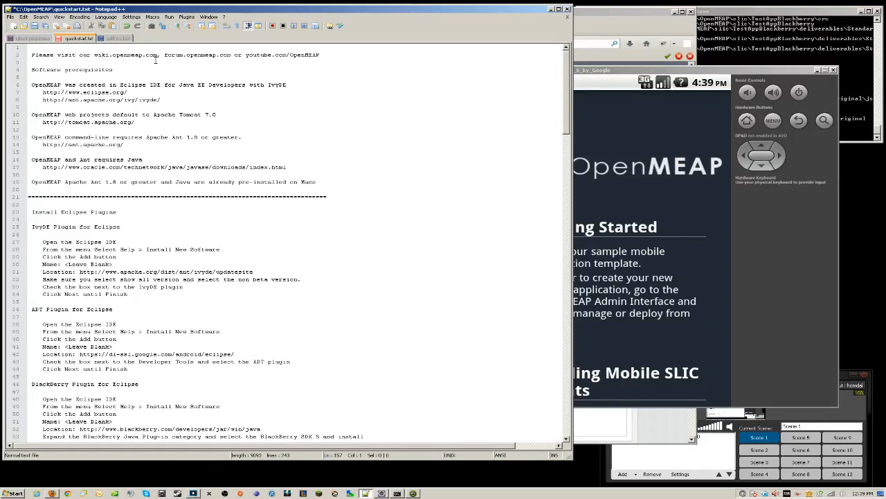
left_click(690, 451)
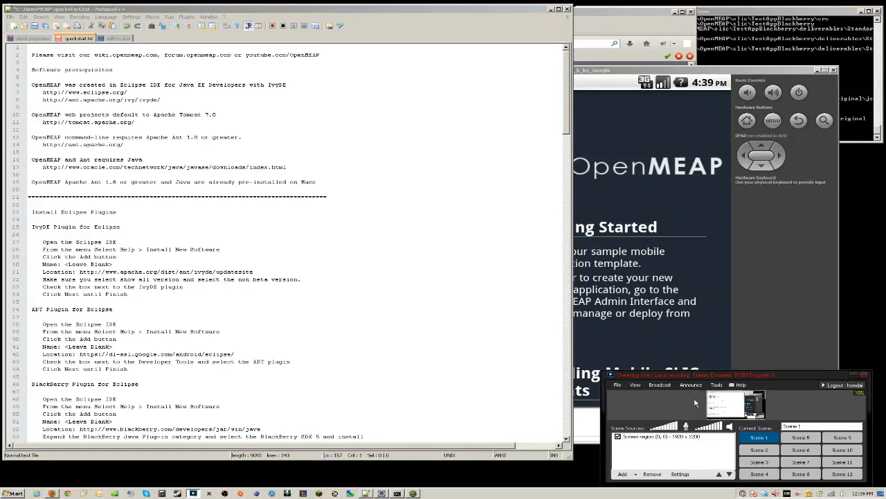